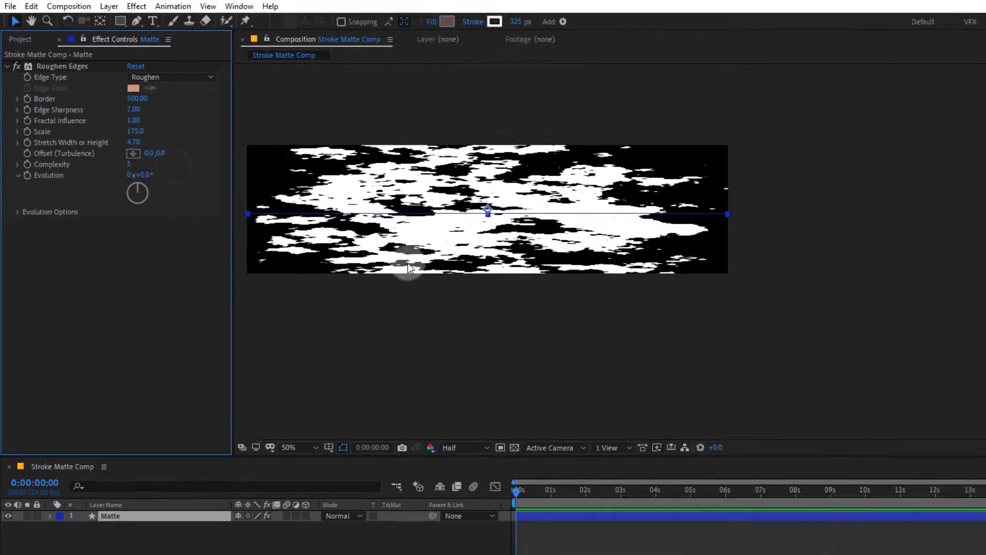
# Add Trim Paths to the Matte shape layer and set its End to 0%.
pyautogui.click(109, 482)
pyautogui.click(45, 482)
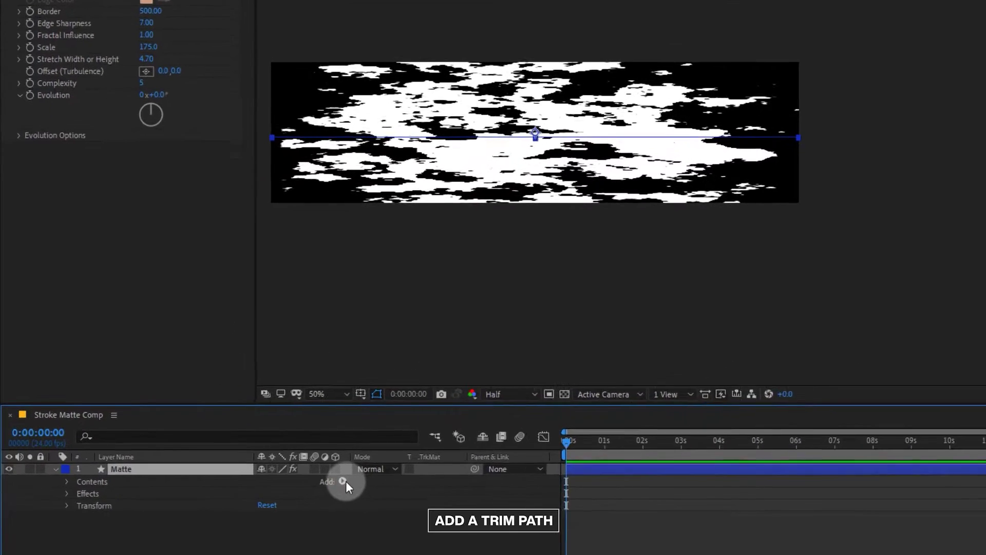
pyautogui.click(291, 492)
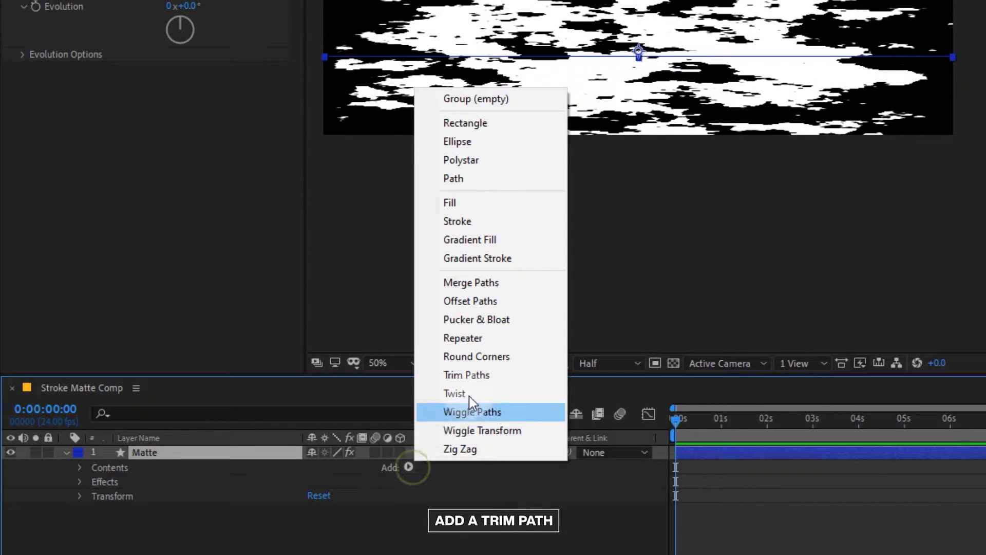
pyautogui.click(461, 374)
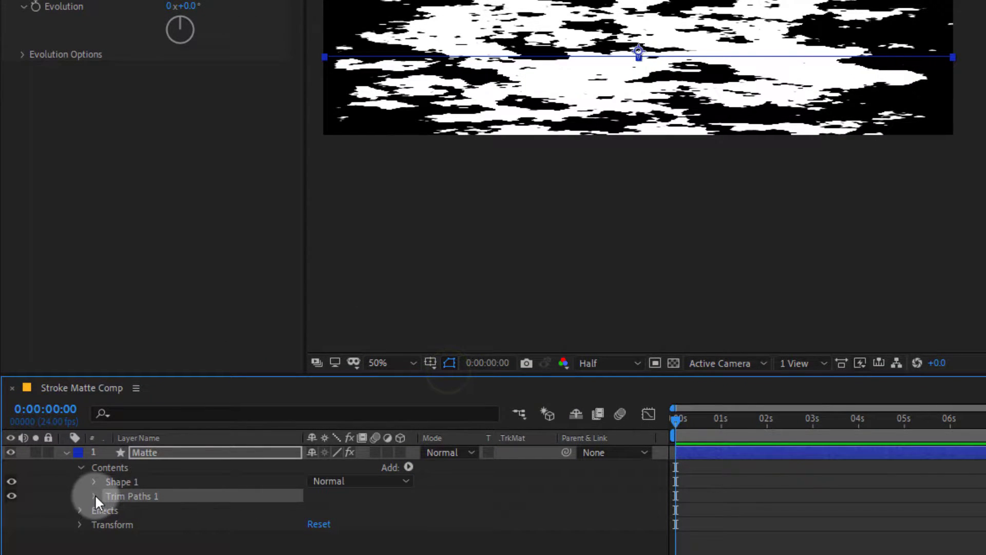
pyautogui.click(95, 497)
pyautogui.moveTo(317, 524); pyautogui.dragTo(127, 540)
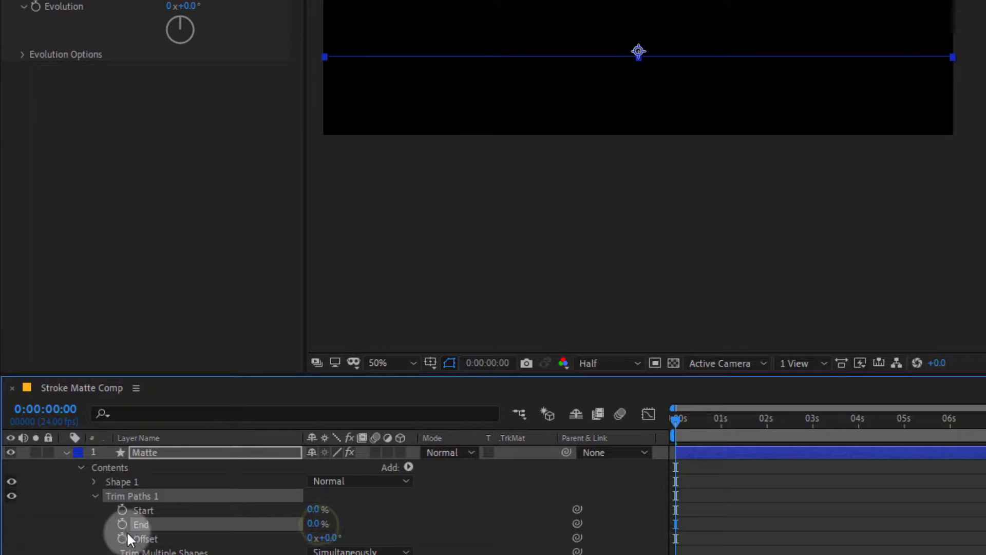
# Keyframe the Trim Paths Start from 0% at the first frame to 100% at 0:00:01:01, and apply Easy Ease to both keyframes.
pyautogui.click(96, 524)
pyautogui.click(122, 510)
pyautogui.moveTo(689, 421); pyautogui.dragTo(722, 432)
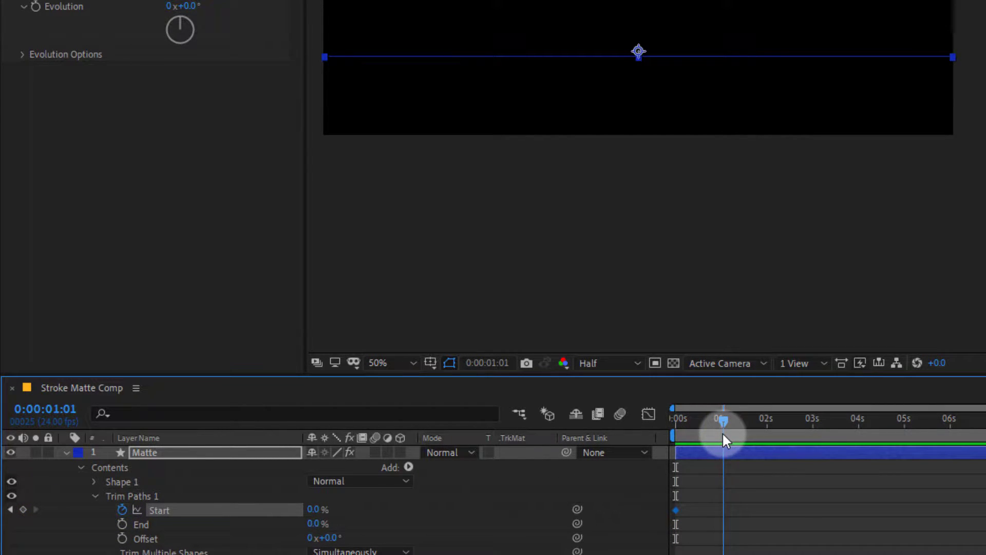
pyautogui.moveTo(313, 509); pyautogui.dragTo(471, 522)
pyautogui.moveTo(786, 491); pyautogui.dragTo(661, 524)
pyautogui.press('F9')
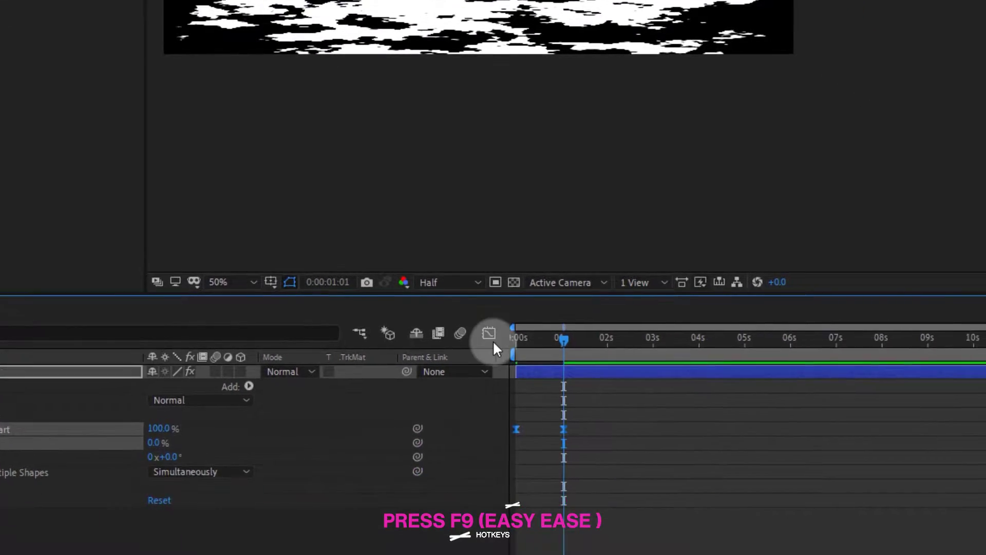
# Steepen the Start animation curve by lengthening its keyframe handles in the graph editor, making sure the value graph is used.
pyautogui.click(492, 341)
pyautogui.moveTo(412, 508); pyautogui.dragTo(440, 498)
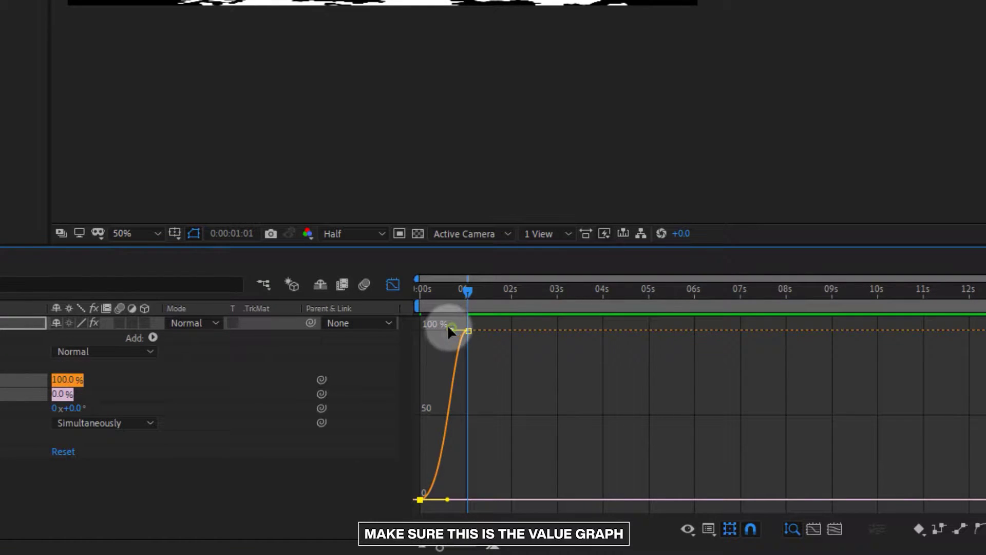
pyautogui.click(487, 395)
pyautogui.rightClick(488, 393)
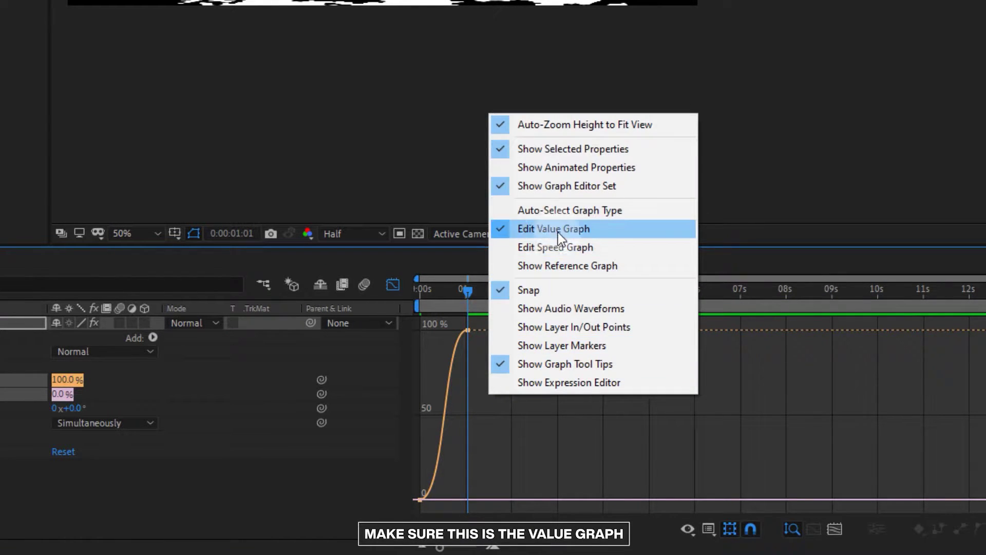
pyautogui.click(521, 441)
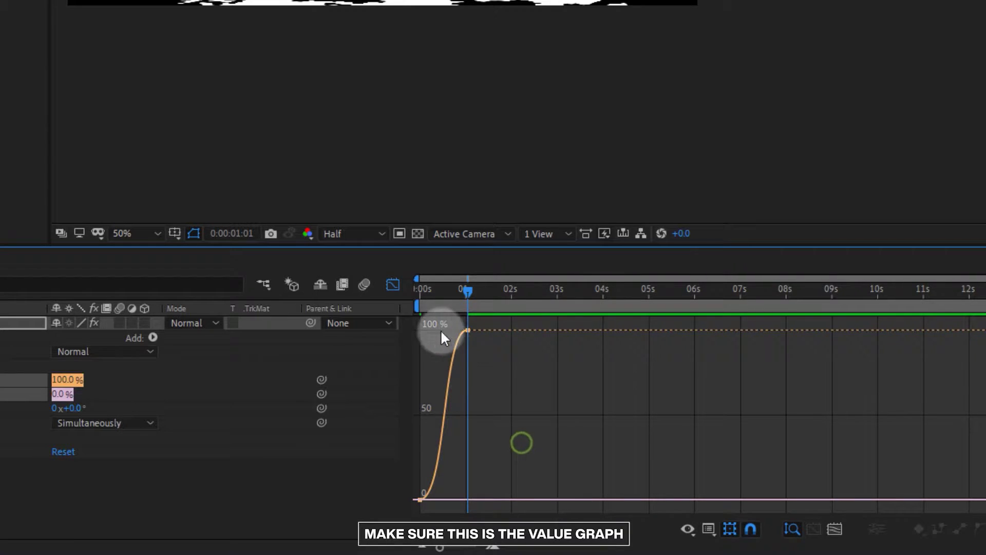
pyautogui.click(392, 284)
# Preview the Matte layer's reveal animation from the first frame.
pyautogui.moveTo(441, 395); pyautogui.dragTo(412, 397)
pyautogui.press('space')
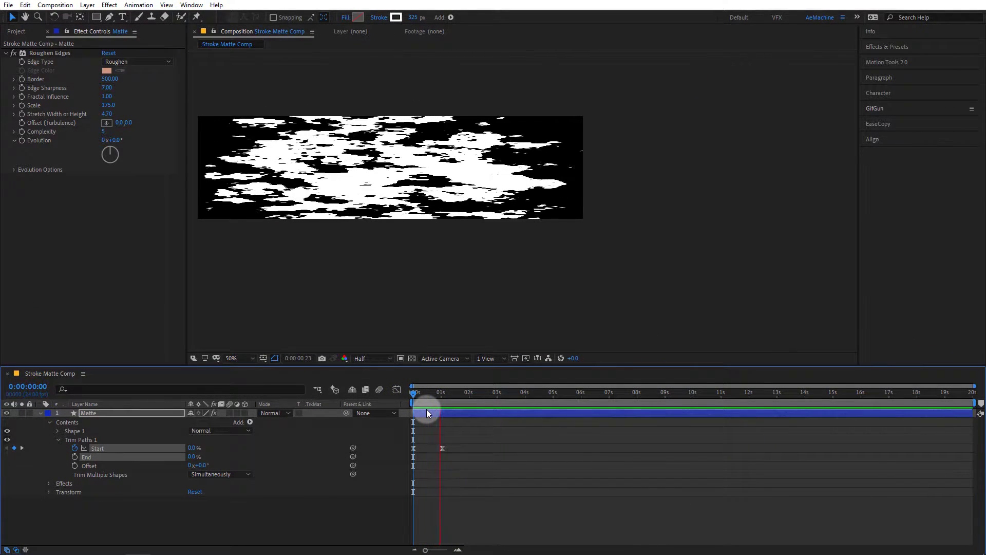
pyautogui.press('space')
# Duplicate the Matte layer, place the copy beneath the original and shift it to start slightly later in the timeline.
pyautogui.moveTo(385, 214); pyautogui.dragTo(493, 249)
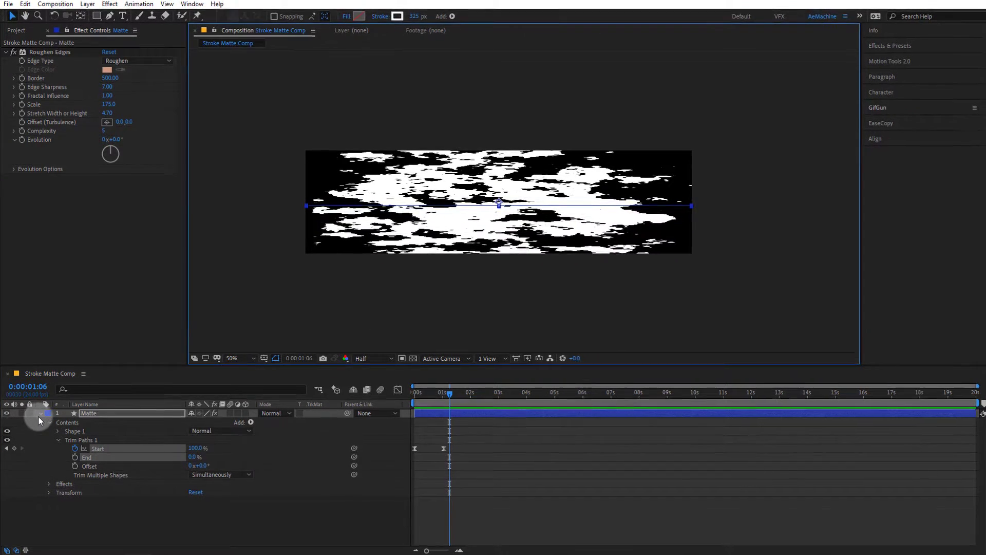
pyautogui.click(41, 413)
pyautogui.hotkey('ctrl', 'd')
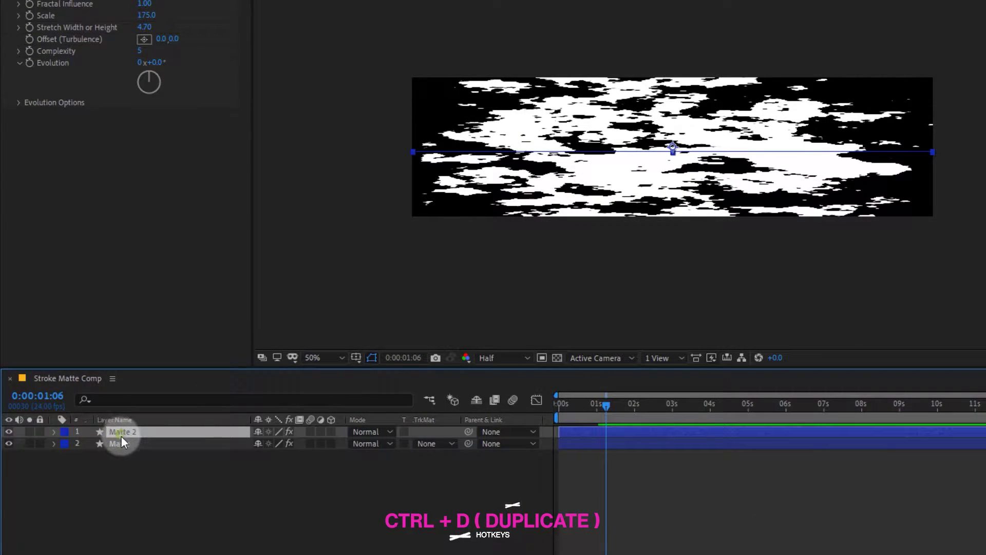
pyautogui.moveTo(121, 436); pyautogui.dragTo(123, 454)
pyautogui.moveTo(579, 446); pyautogui.dragTo(590, 416)
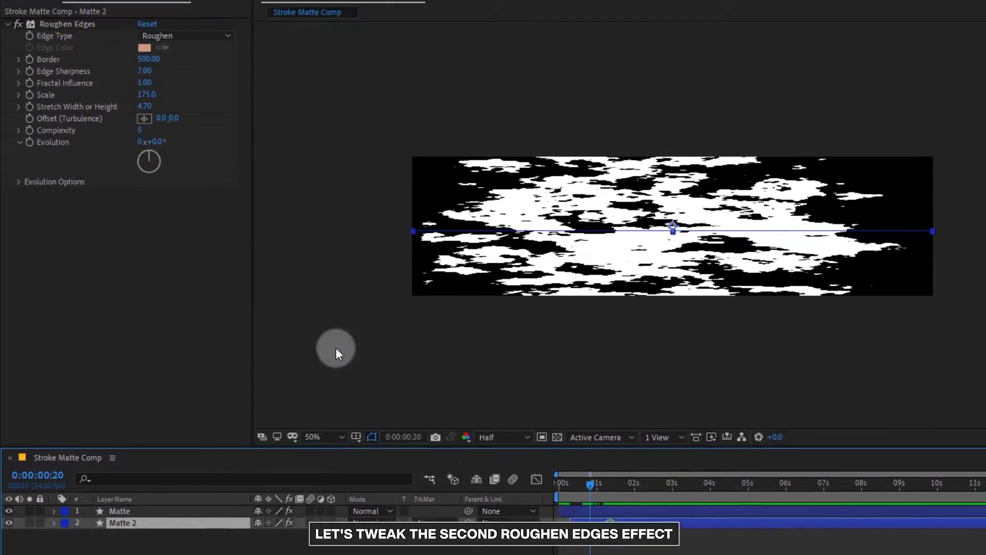
# Set Matte 2's Roughen Edges to Border 300, Edge Sharpness 4, Scale 101 and Complexity 3.
pyautogui.click(148, 60)
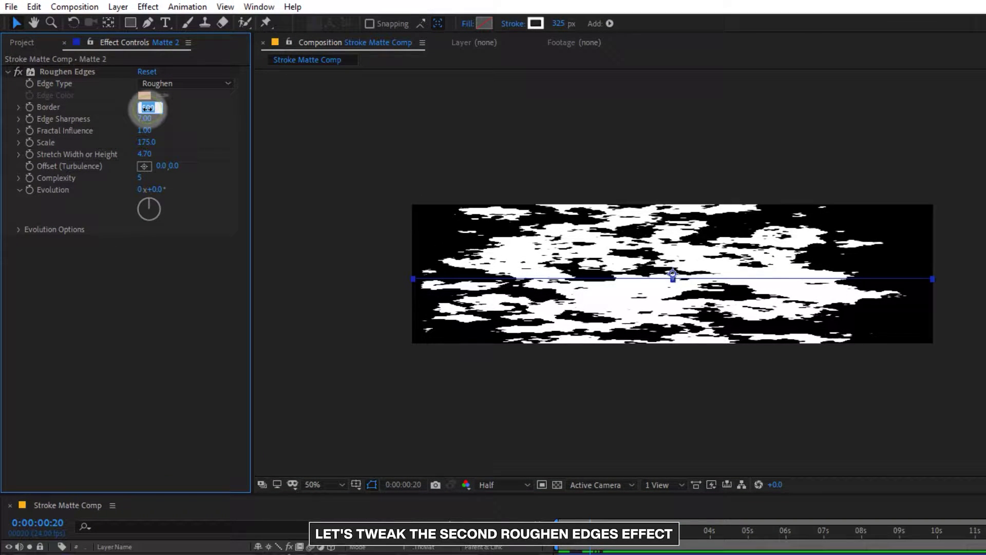
pyautogui.write('300')
pyautogui.press('Return')
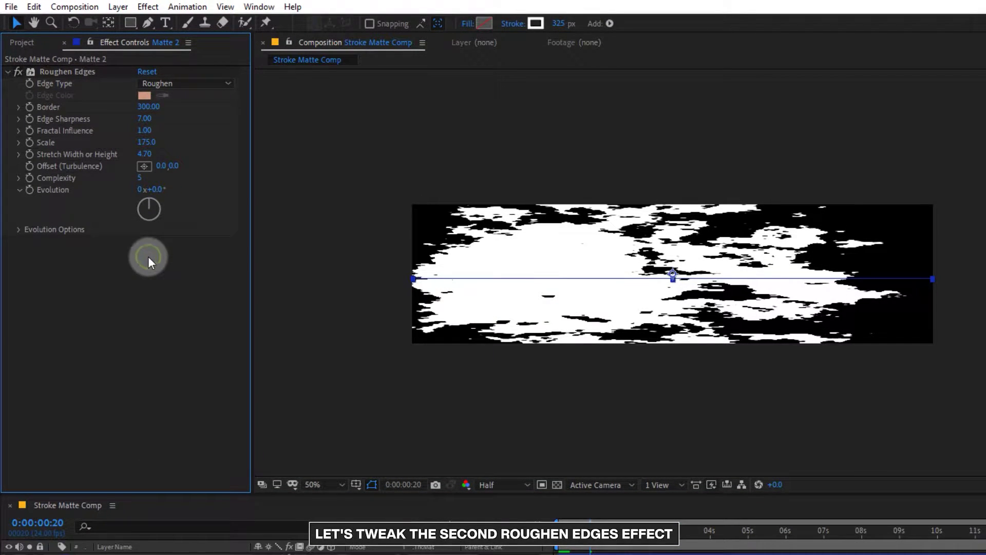
pyautogui.moveTo(145, 117); pyautogui.dragTo(147, 293)
pyautogui.click(148, 149)
pyautogui.moveTo(148, 149); pyautogui.dragTo(96, 146)
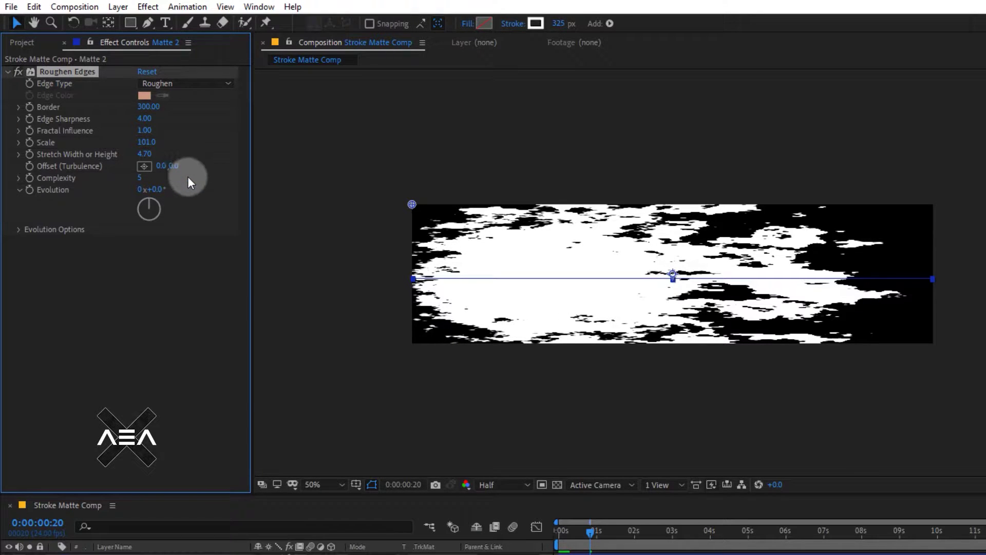
pyautogui.click(140, 178)
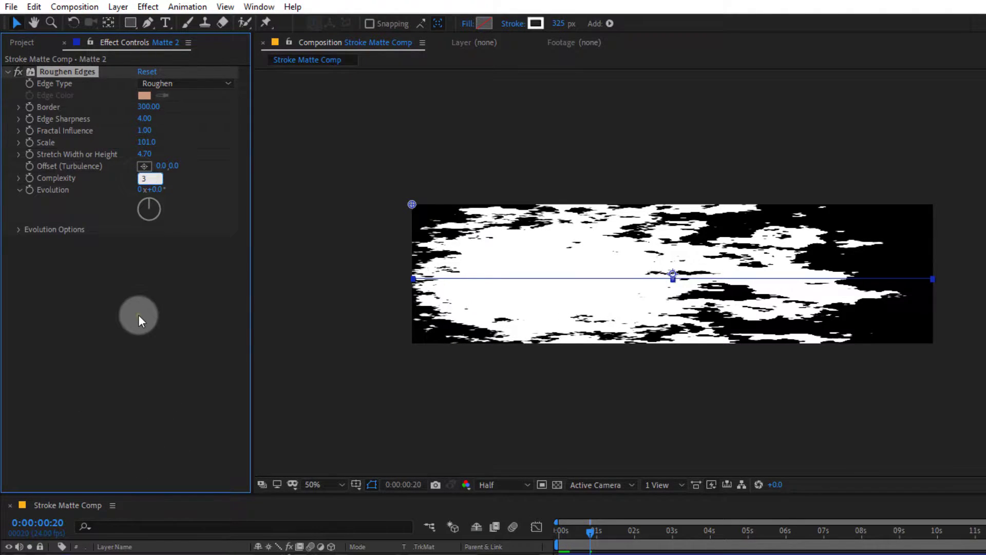
pyautogui.click(137, 314)
# Preview the combined brush matte animation of both layers from the beginning.
pyautogui.moveTo(599, 541); pyautogui.dragTo(570, 539)
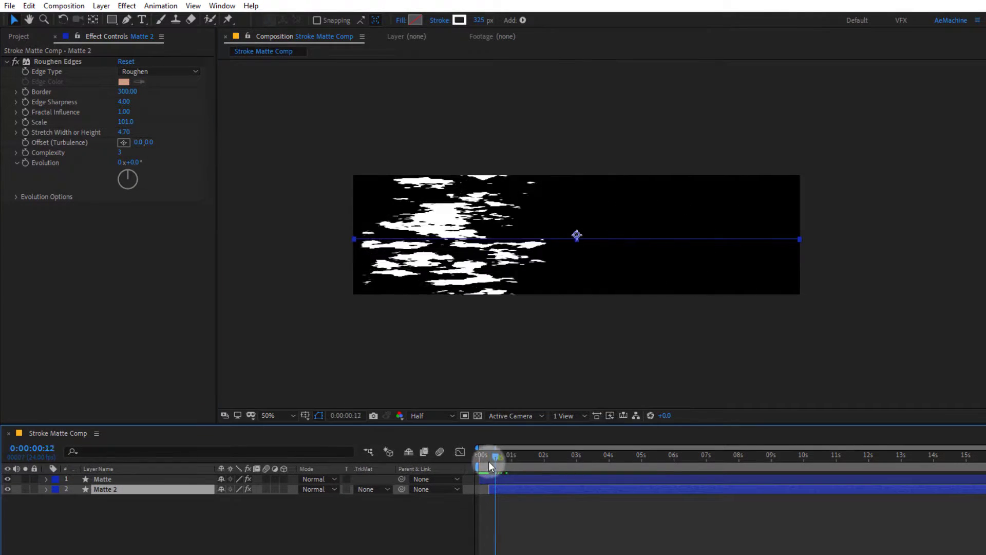
pyautogui.moveTo(488, 461); pyautogui.dragTo(465, 463)
pyautogui.press('space')
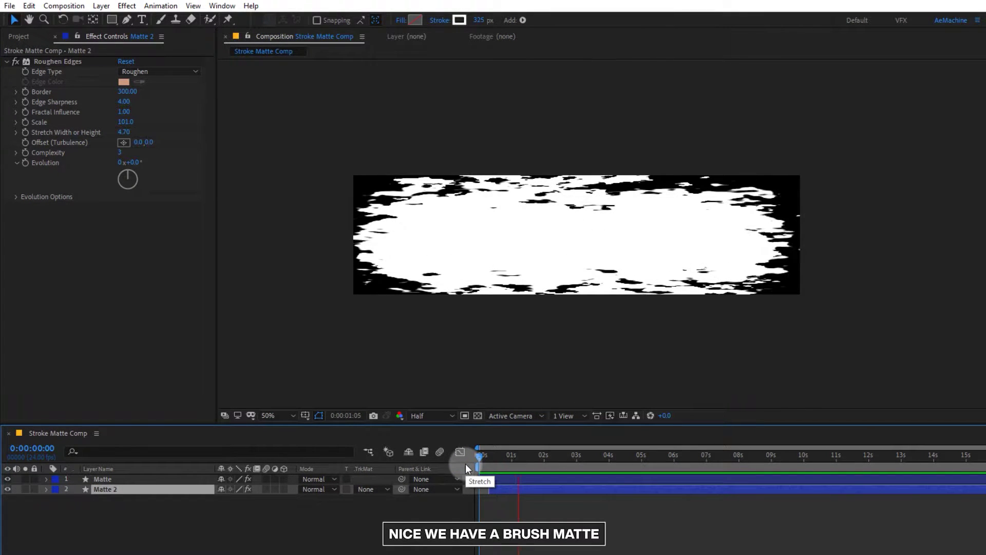
pyautogui.press('space')
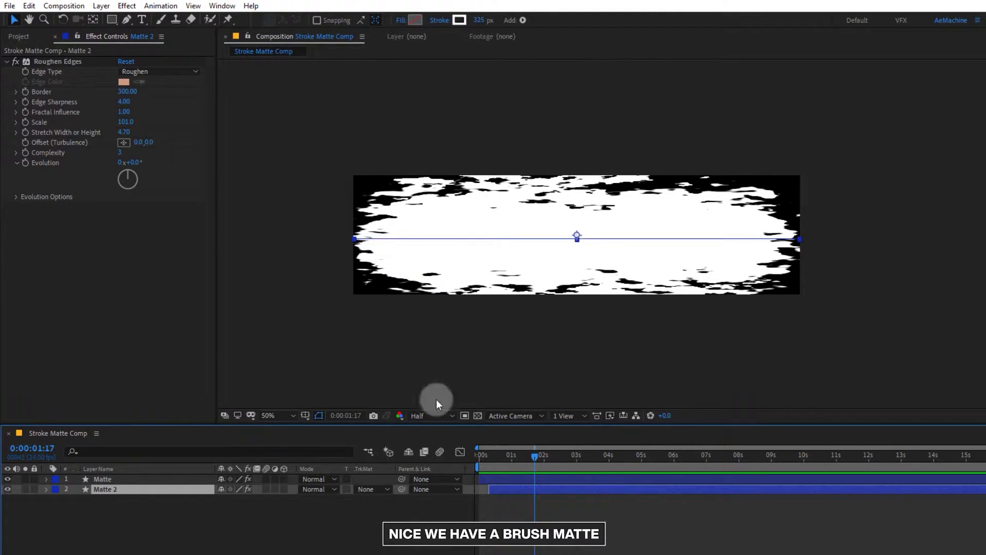
# Create a new 1500 × 400 px composition named Brush 01 at 24 fps with a 20-second duration.
pyautogui.click(186, 525)
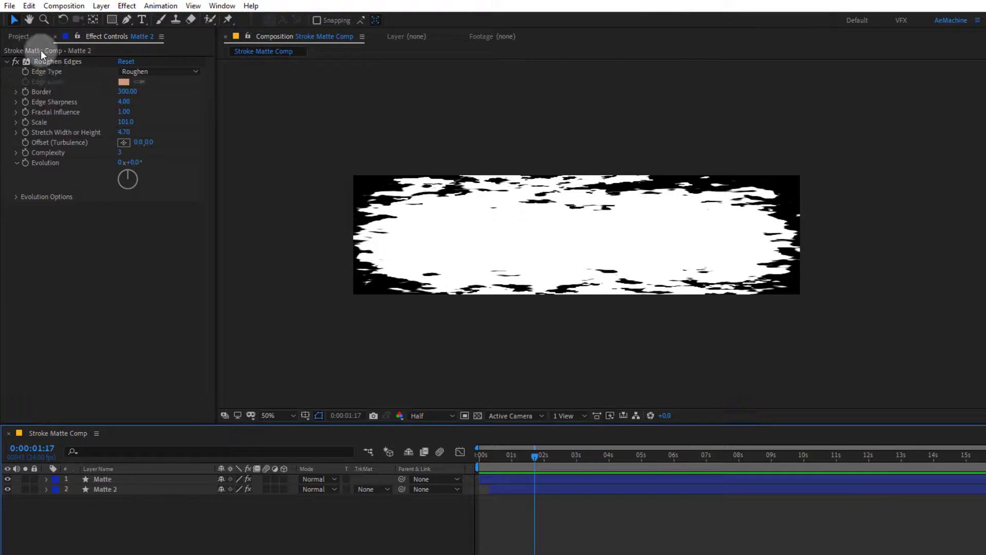
pyautogui.click(29, 35)
pyautogui.click(90, 353)
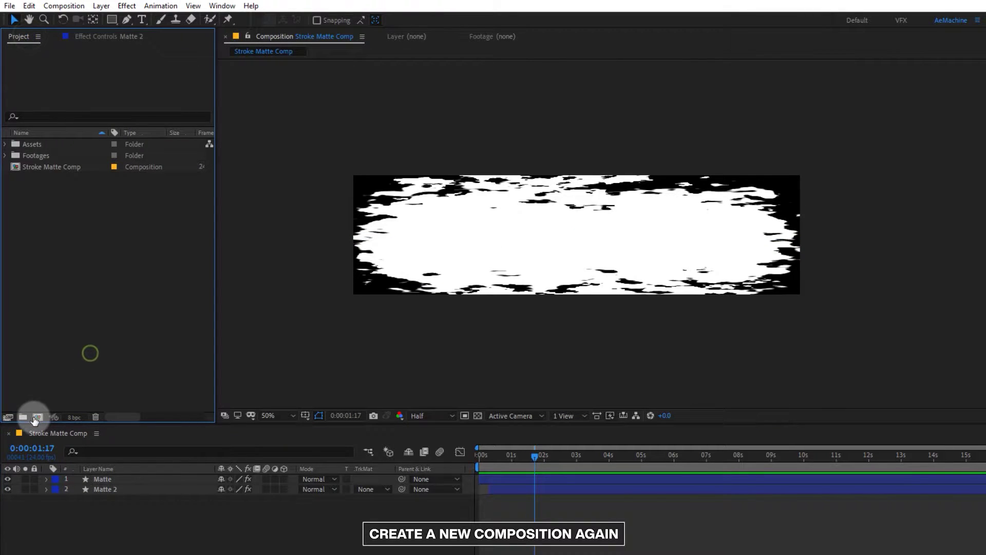
pyautogui.click(39, 417)
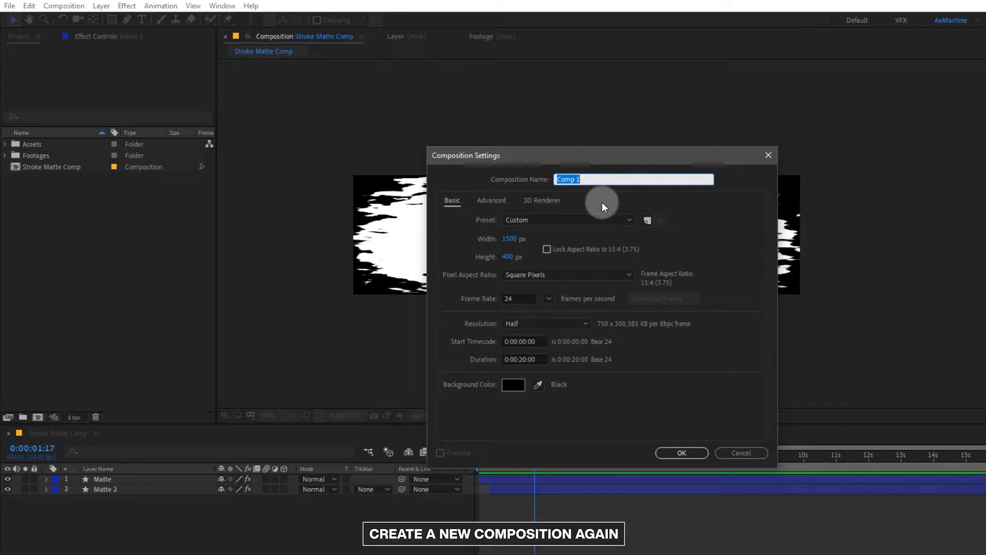
pyautogui.write('Brush 01')
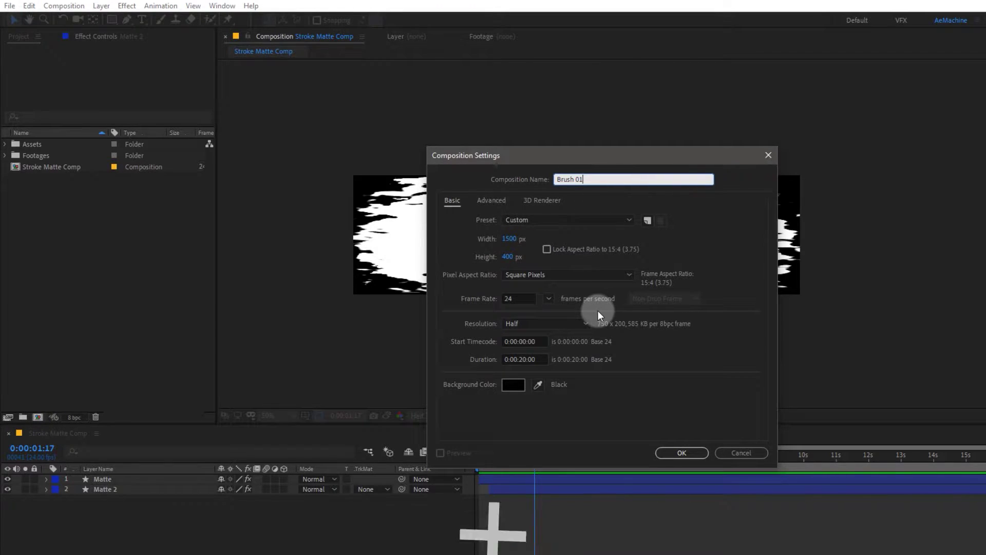
pyautogui.click(683, 453)
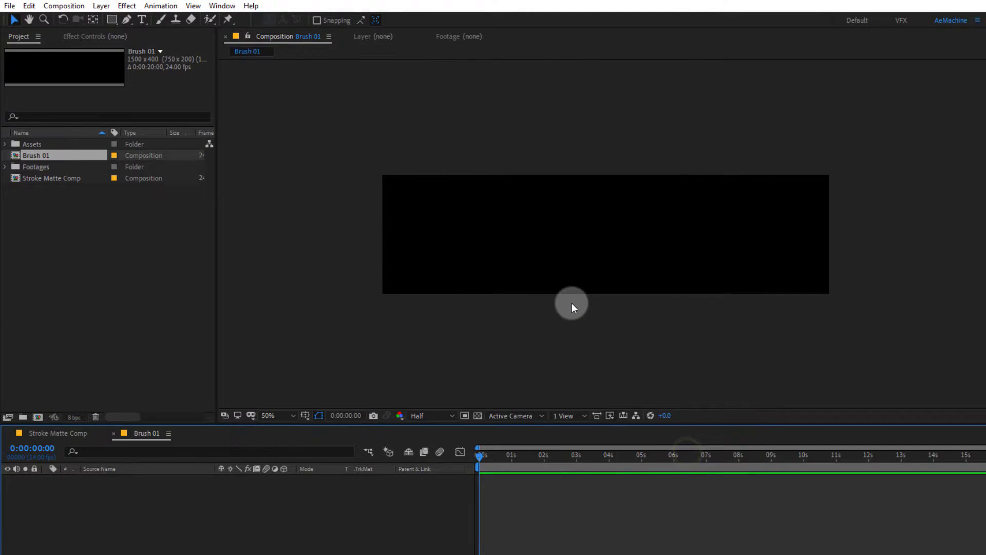
# Add Brush 01.png from the Assets folder to the Brush 01 composition and briefly check it against the transparency grid.
pyautogui.click(51, 216)
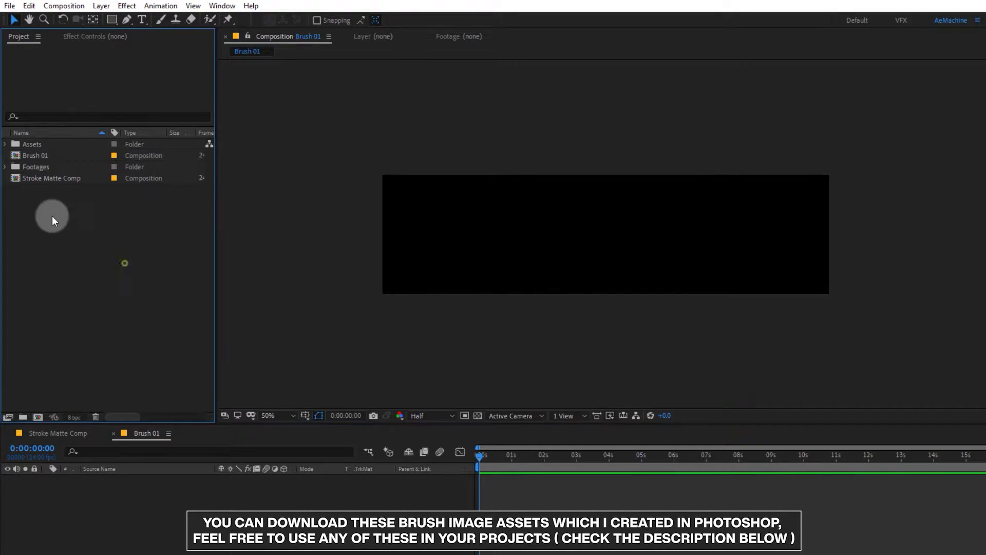
pyautogui.click(5, 145)
pyautogui.click(52, 155)
pyautogui.moveTo(53, 155)
pyautogui.mouseDown()
pyautogui.moveTo(92, 522)
pyautogui.moveTo(186, 487)
pyautogui.mouseUp()
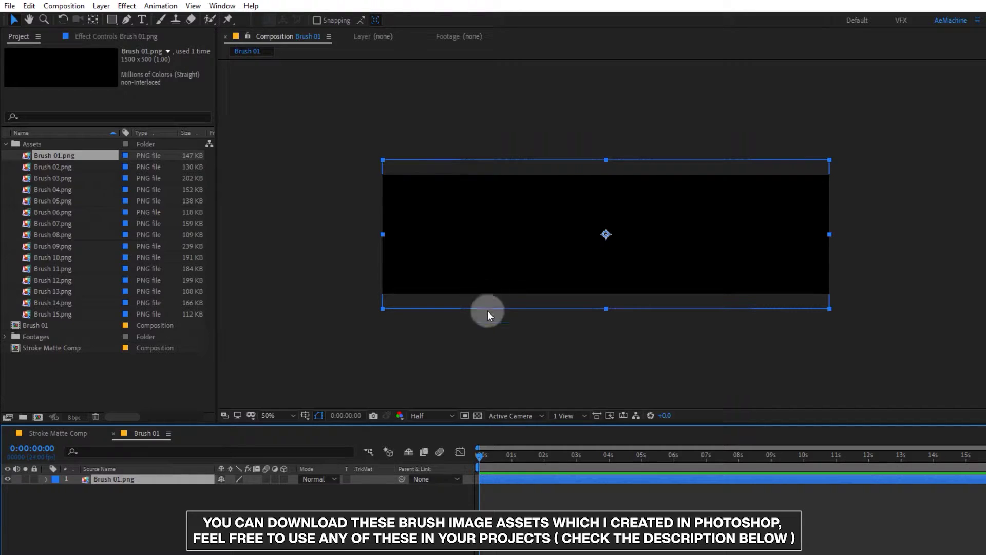
pyautogui.click(477, 415)
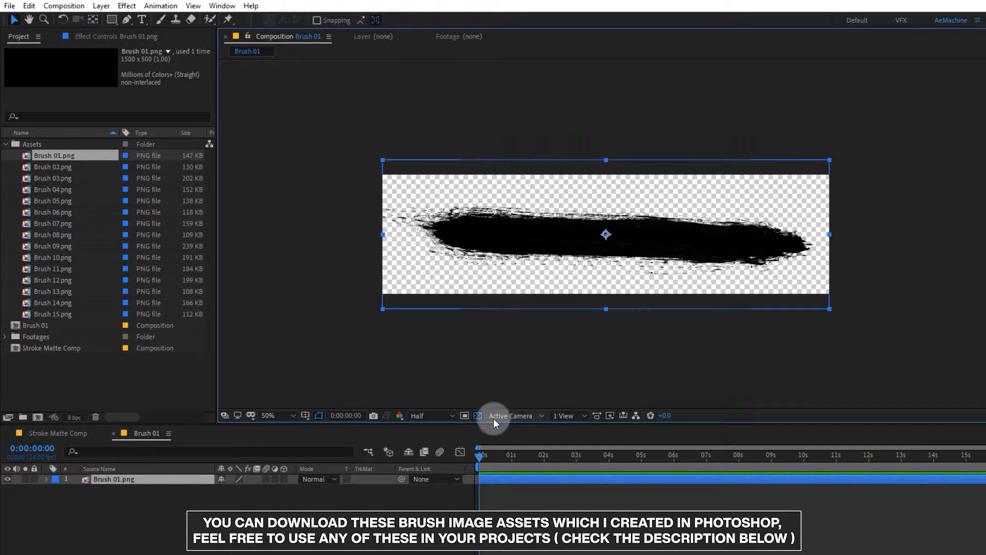
pyautogui.click(477, 416)
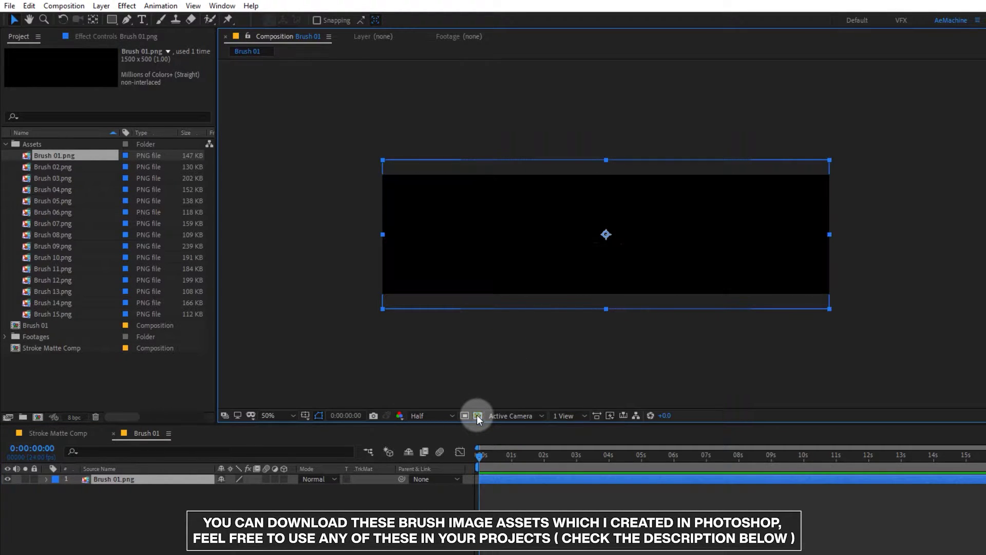
# Apply the Invert effect to the Brush 01.png layer.
pyautogui.click(134, 479)
pyautogui.hotkey('ctrl', 'space')
pyautogui.write('inv')
pyautogui.press('Return')
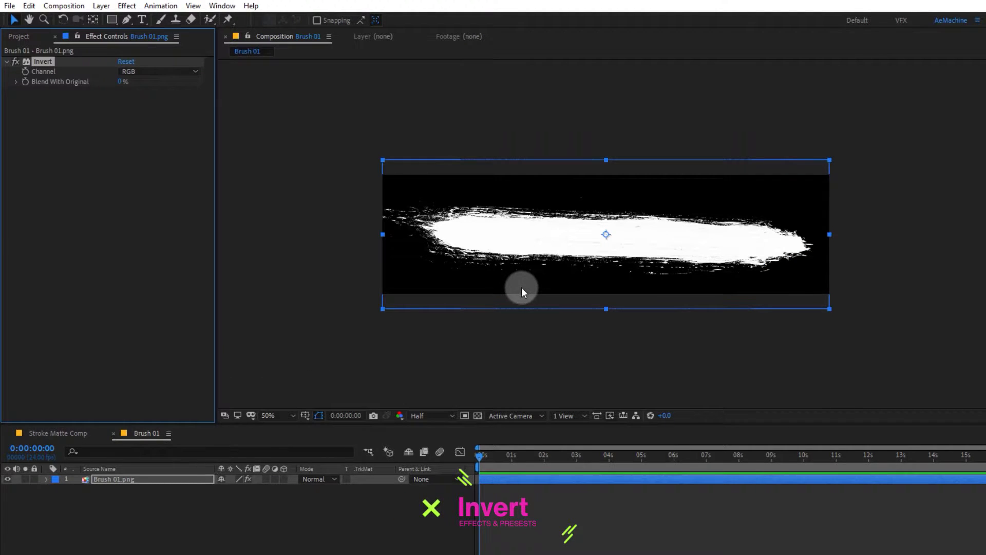
# Add Stroke Matte Comp to the Brush 01 composition and arrange it above the Brush 01.png layer.
pyautogui.click(18, 36)
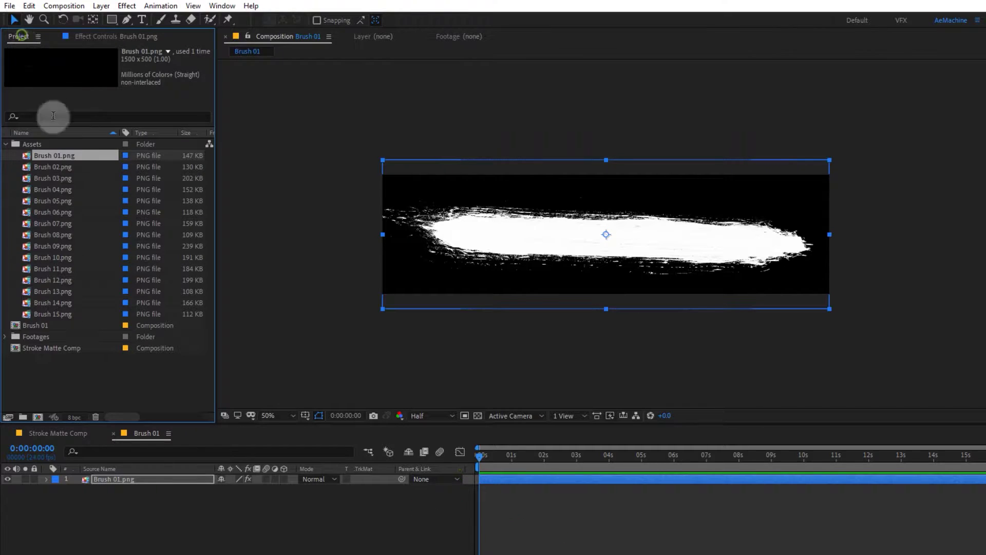
pyautogui.click(55, 348)
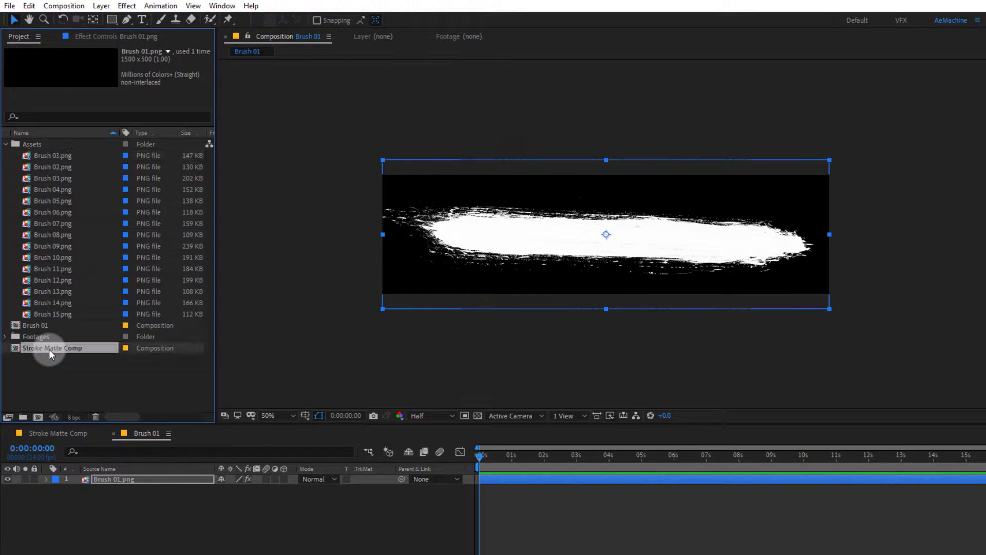
pyautogui.moveTo(56, 349); pyautogui.dragTo(70, 492)
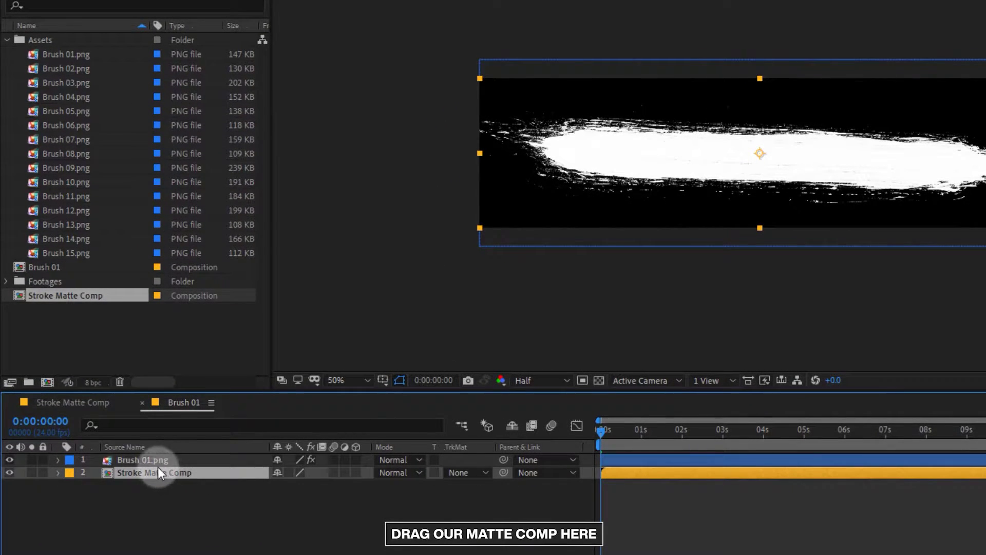
pyautogui.click(143, 461)
pyautogui.moveTo(167, 462)
pyautogui.mouseDown()
pyautogui.moveTo(184, 495)
pyautogui.moveTo(158, 469)
pyautogui.mouseUp()
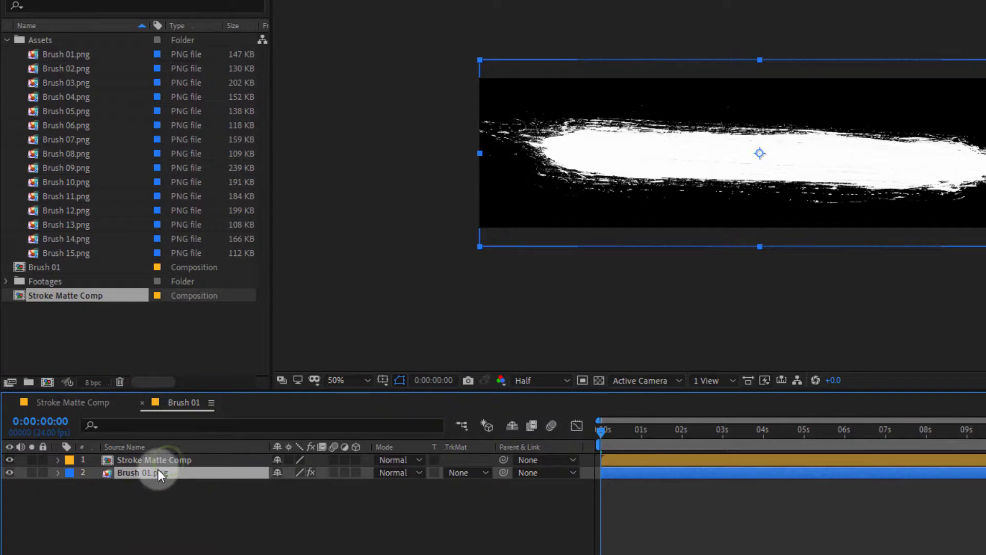
# Set the Brush 01.png layer's track matte to Alpha Matte "Stroke Matte Comp" and preview the reveal.
pyautogui.click(467, 473)
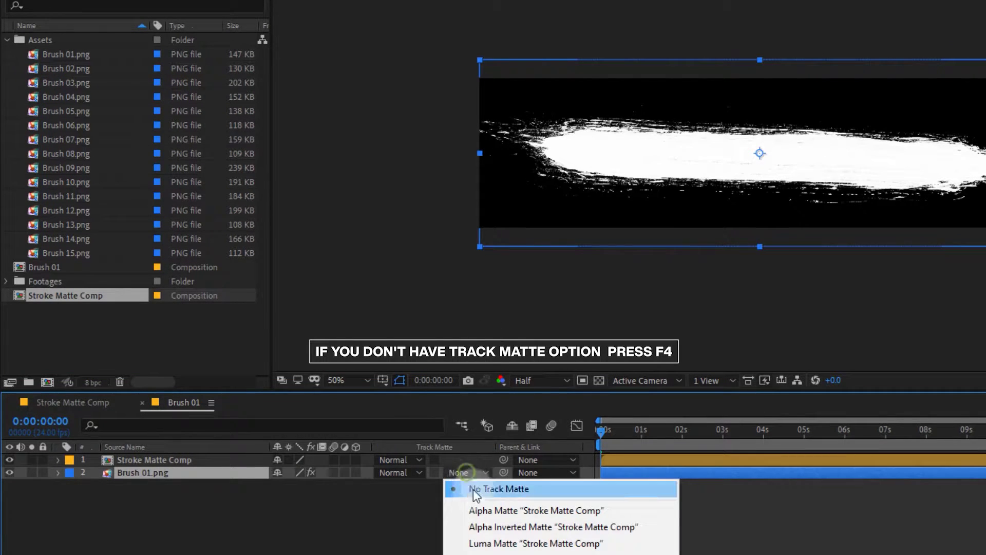
pyautogui.click(473, 509)
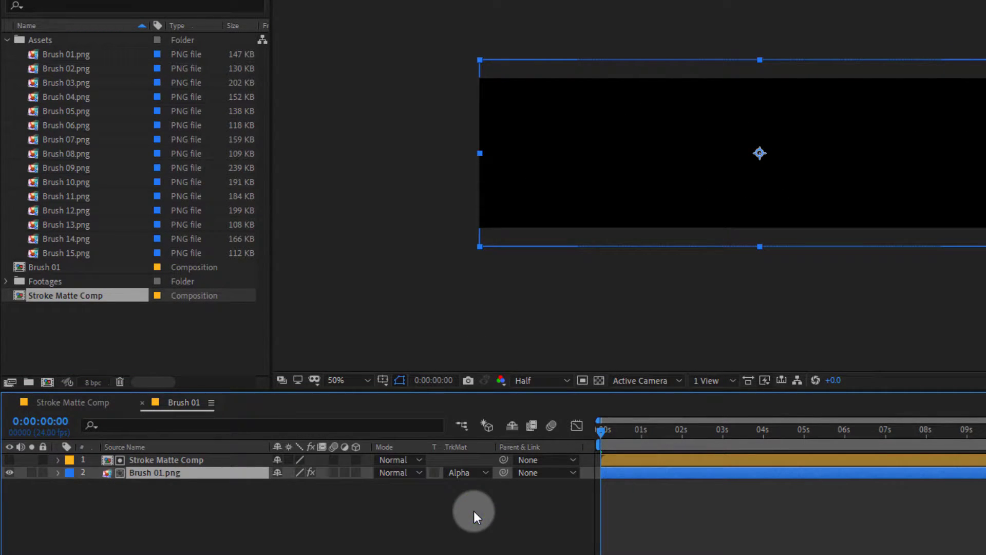
pyautogui.press('space')
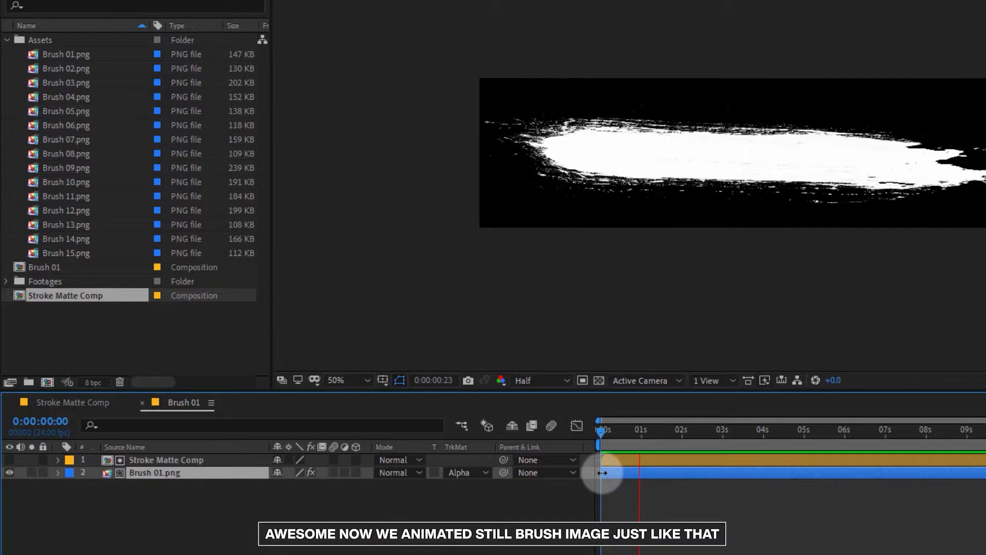
pyautogui.press('space')
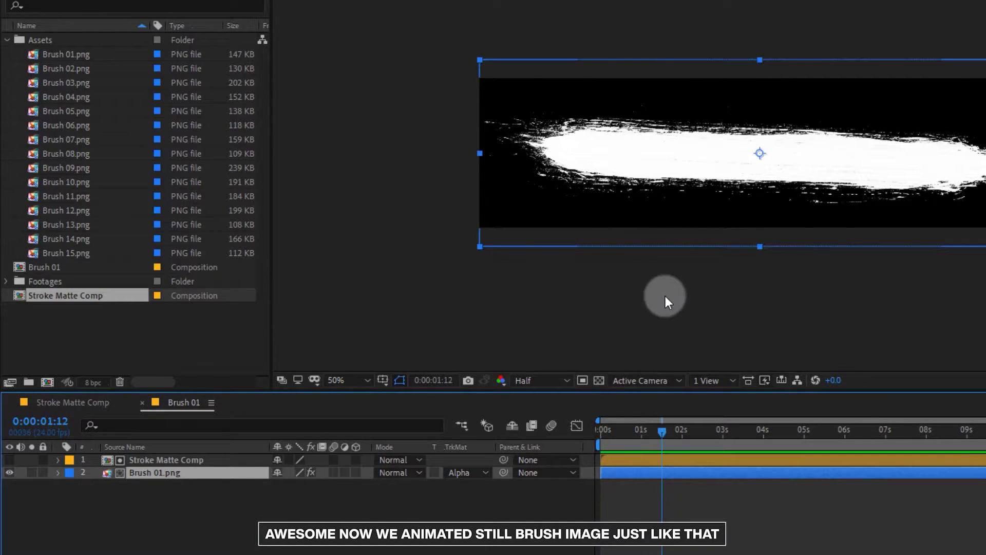
# Add a new adjustment layer to the Brush 01 composition and rename it Turbulence Displace.
pyautogui.rightClick(139, 503)
pyautogui.click(209, 335)
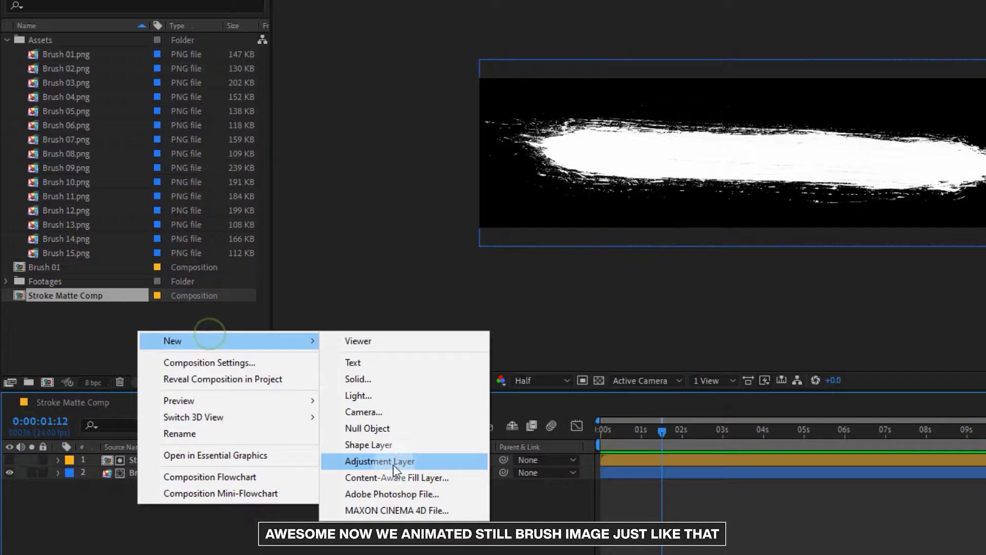
pyautogui.click(393, 462)
pyautogui.click(232, 536)
pyautogui.click(167, 455)
pyautogui.press('Return')
pyautogui.write('Turbulence Displace')
pyautogui.press('Return')
pyautogui.click(128, 526)
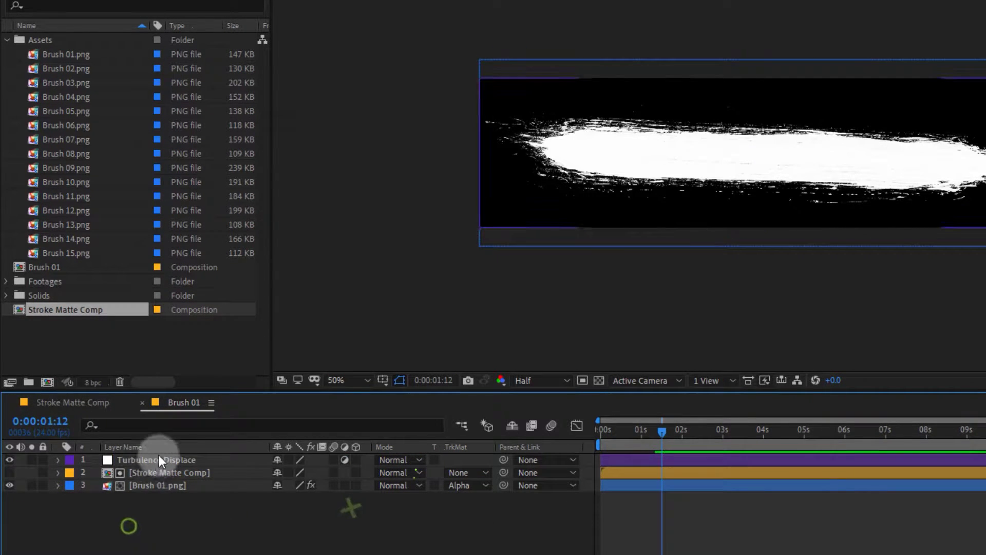
# Apply the Turbulent Displace effect to the Turbulence Displace layer with Amount 7 and Size 150.
pyautogui.click(162, 459)
pyautogui.hotkey('ctrl', 'space')
pyautogui.write('tur')
pyautogui.press('Return')
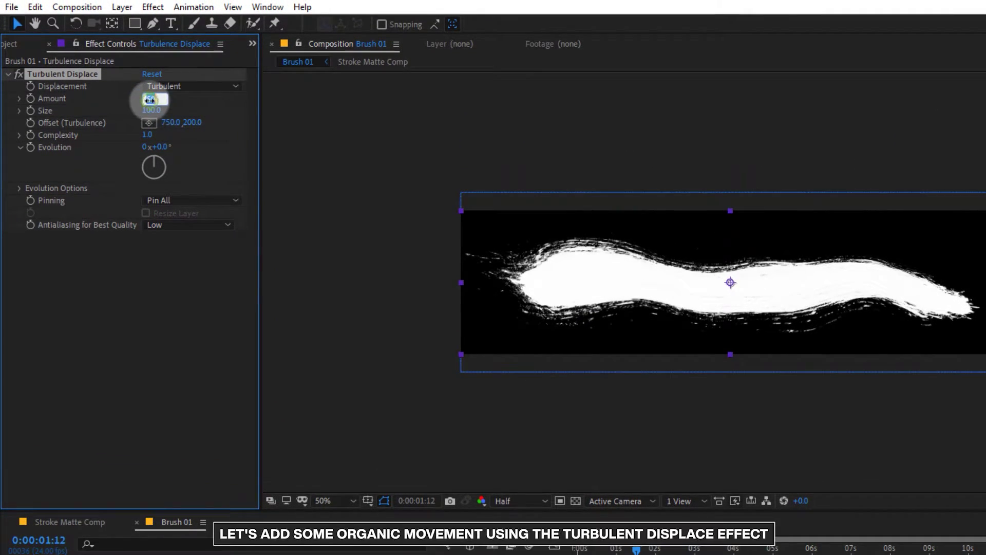
pyautogui.write('7')
pyautogui.click(144, 339)
pyautogui.write('150')
pyautogui.click(157, 271)
# Add a keyframe for the Turbulent Displace Amount and place it at the start of the timeline.
pyautogui.click(31, 98)
pyautogui.click(113, 477)
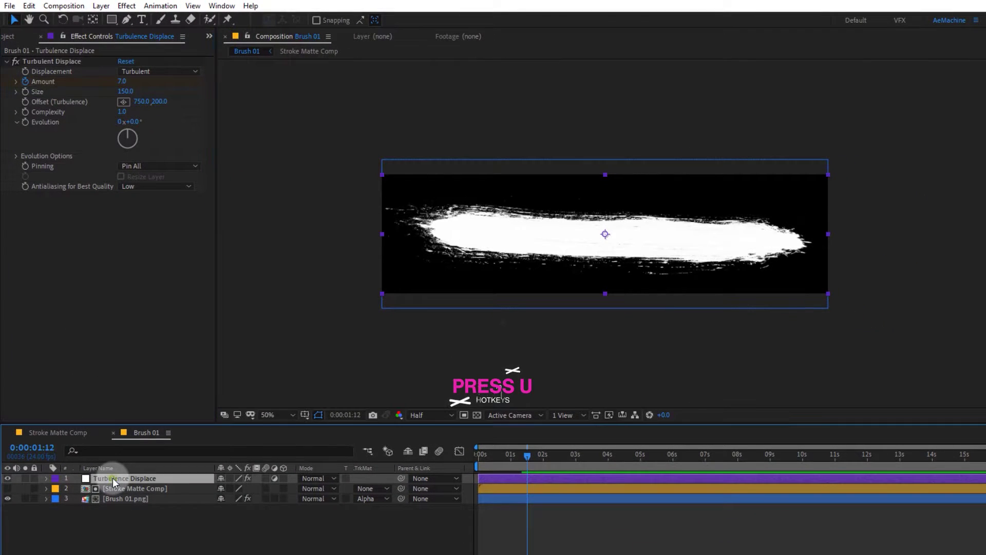
pyautogui.press('u')
pyautogui.moveTo(528, 501); pyautogui.dragTo(481, 503)
# Keyframe the Turbulent Displace Amount to 0 at 0:00:01:01 and preview the animation from the start.
pyautogui.moveTo(531, 464); pyautogui.dragTo(512, 459)
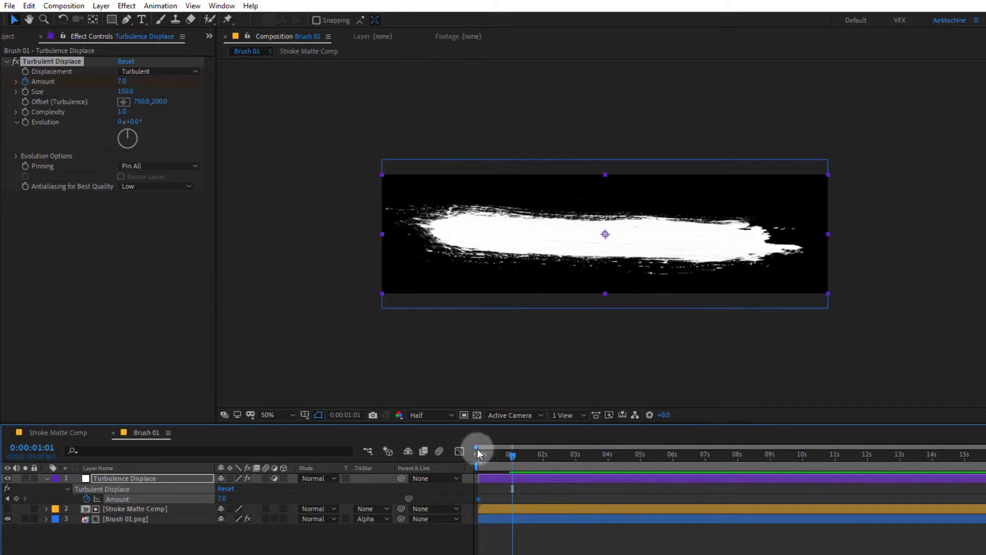
pyautogui.click(124, 81)
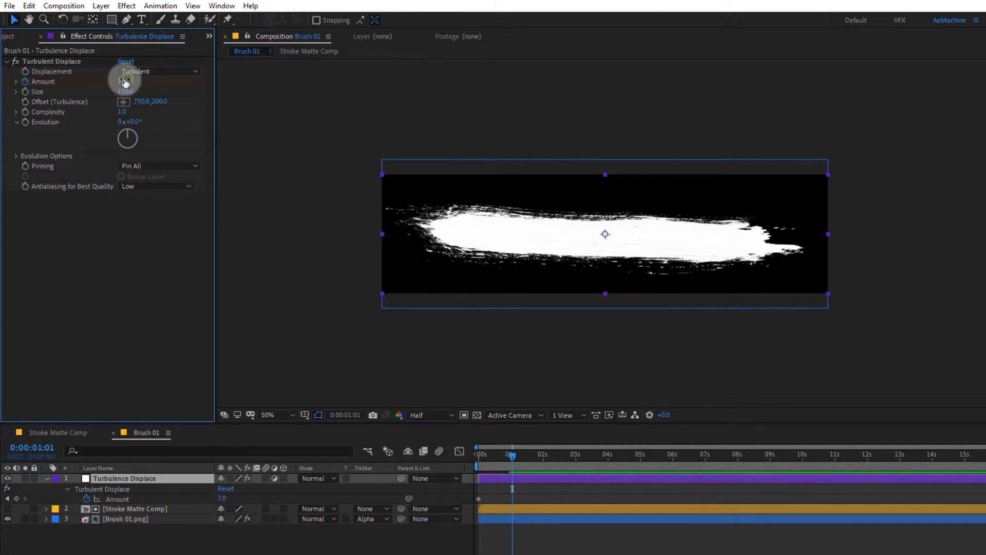
pyautogui.write('0')
pyautogui.click(126, 314)
pyautogui.moveTo(517, 462); pyautogui.dragTo(468, 470)
pyautogui.press('space')
pyautogui.press('space')
# Apply Easy Ease to both Amount keyframes and collapse the Turbulence Displace layer's properties.
pyautogui.moveTo(539, 502); pyautogui.dragTo(472, 503)
pyautogui.press('F9')
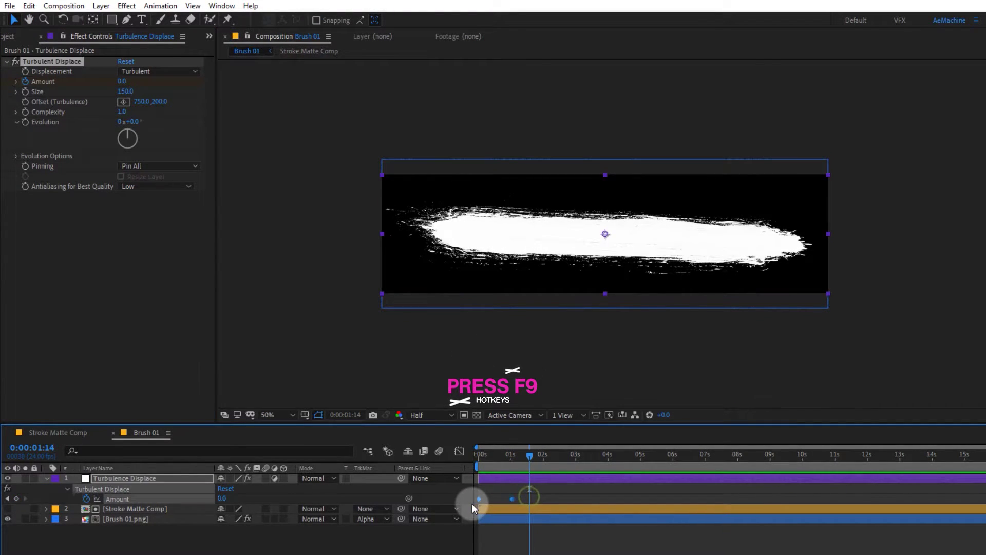
pyautogui.click(406, 543)
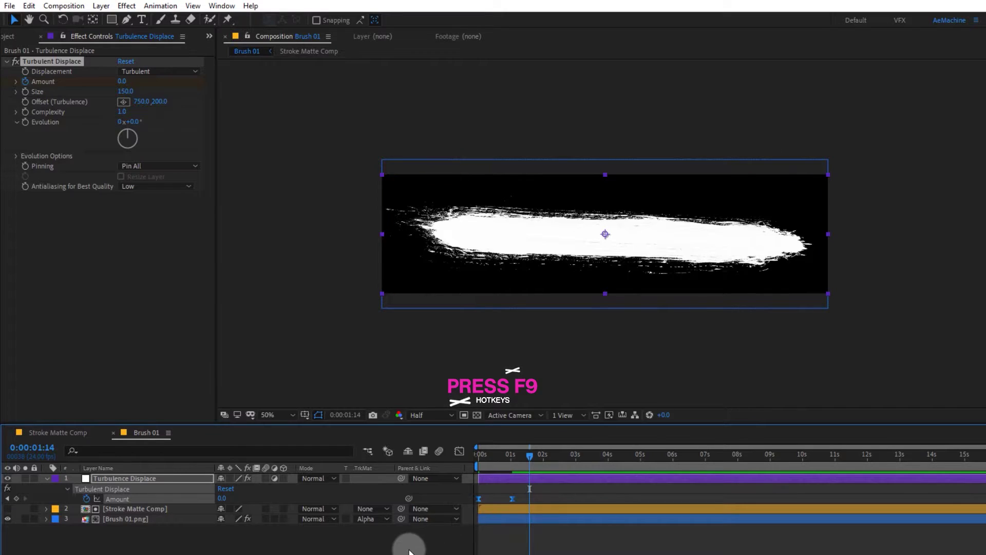
pyautogui.click(46, 478)
pyautogui.click(178, 520)
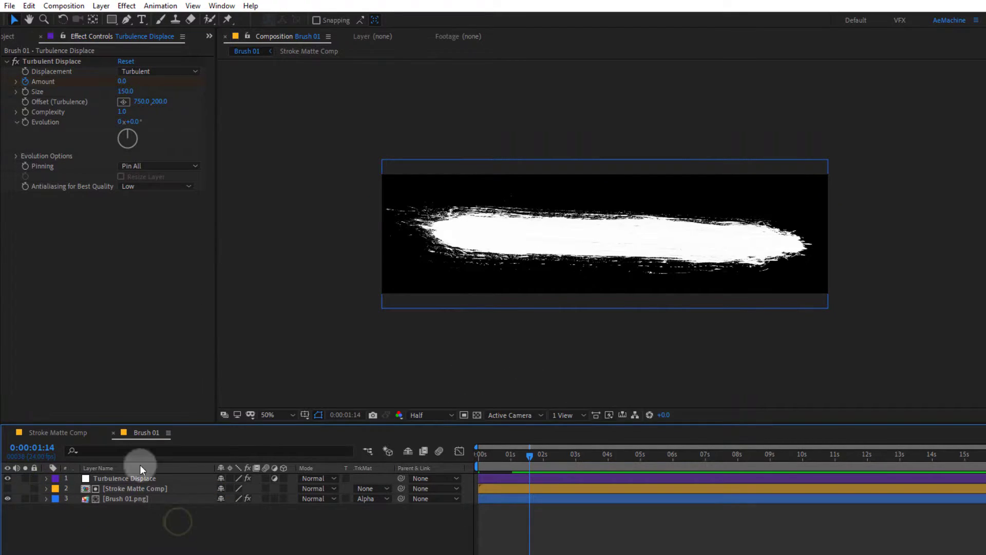
# Duplicate the Brush 01 composition, replace the copy's Brush 01.png layer with Brush 02.png, and check the reveal.
pyautogui.click(18, 37)
pyautogui.click(75, 381)
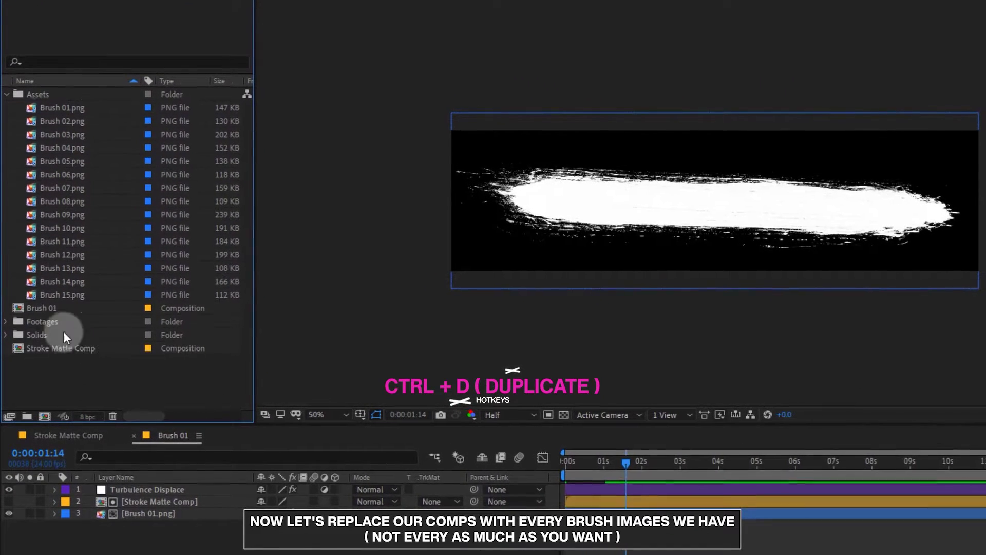
pyautogui.click(50, 307)
pyautogui.hotkey('ctrl', 'd')
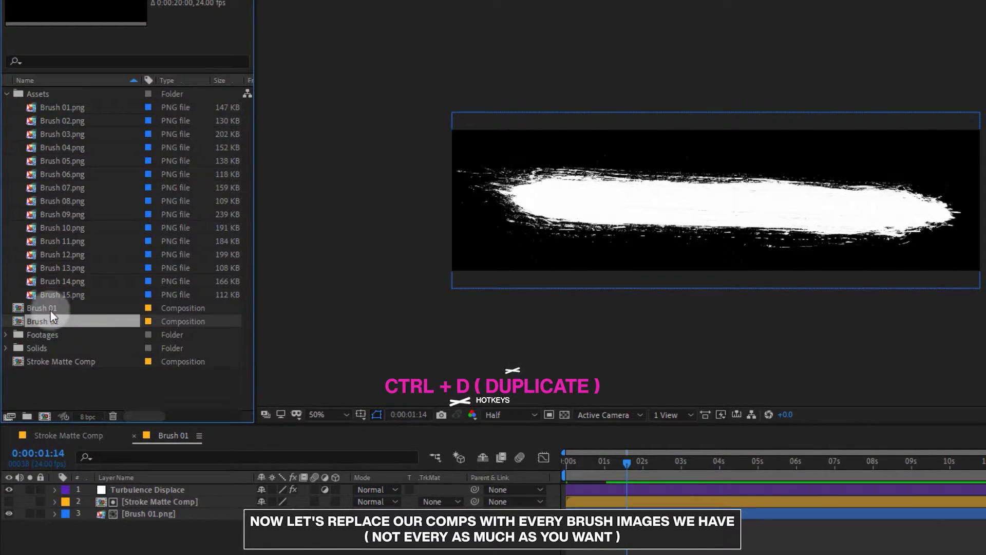
pyautogui.doubleClick(61, 322)
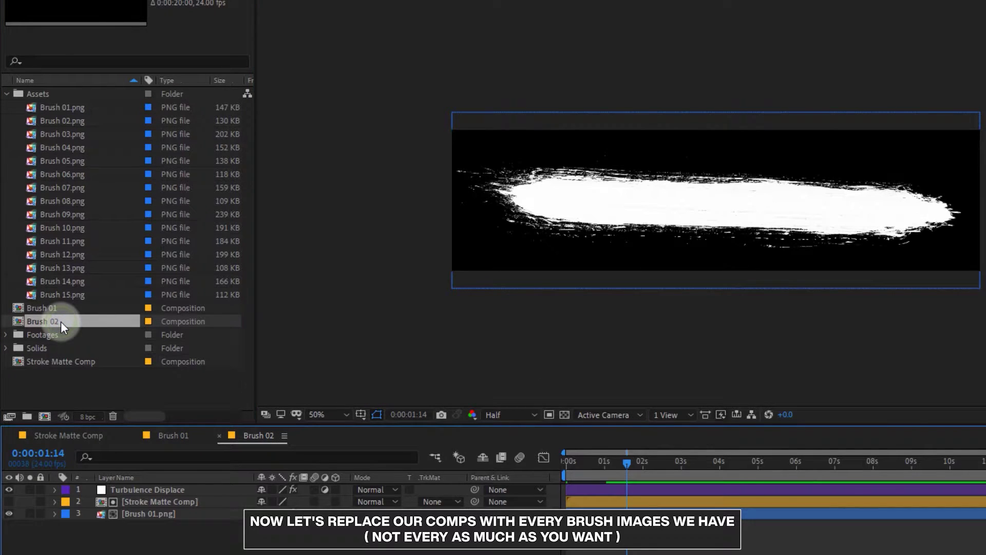
pyautogui.click(70, 121)
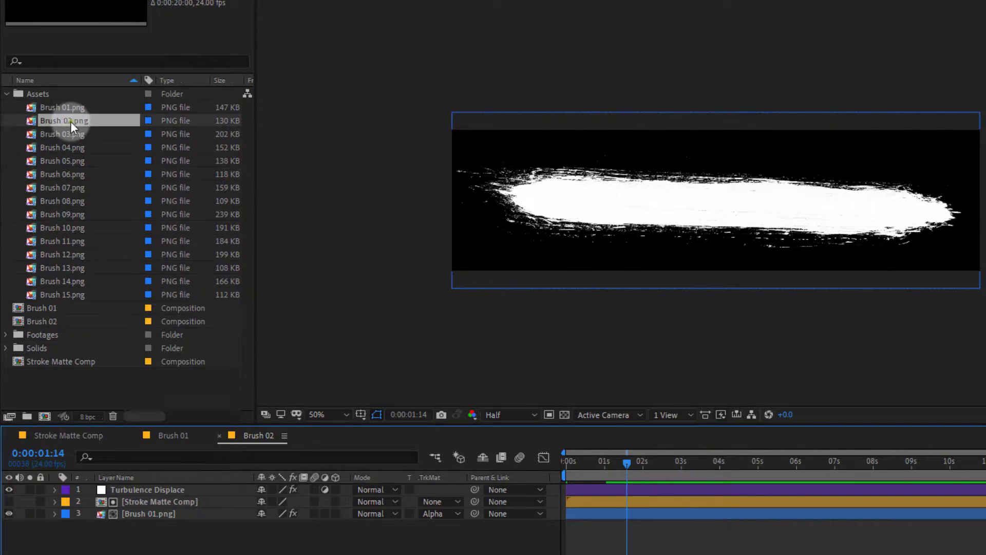
pyautogui.click(143, 518)
pyautogui.moveTo(77, 122); pyautogui.dragTo(156, 512)
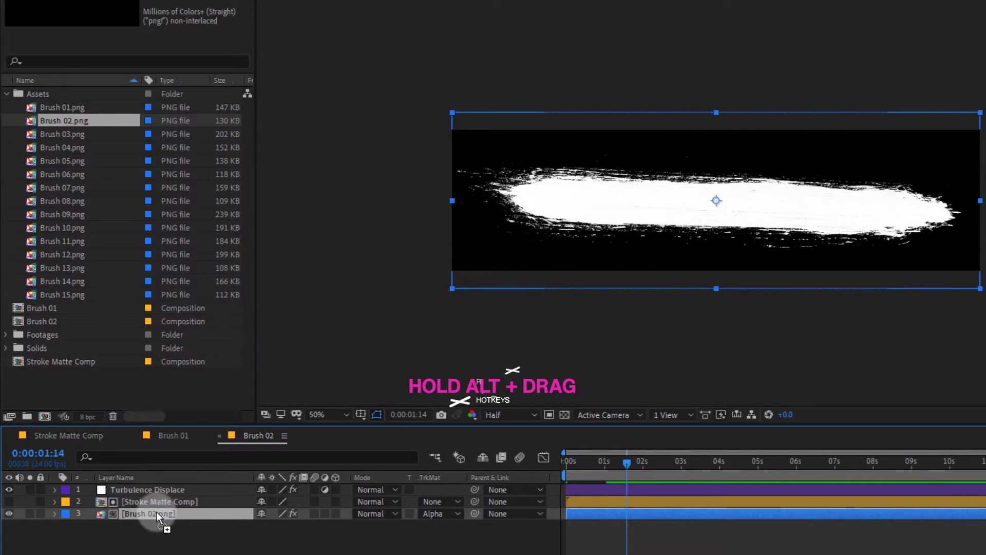
pyautogui.moveTo(616, 473)
pyautogui.mouseDown()
pyautogui.moveTo(563, 482)
pyautogui.moveTo(624, 495)
pyautogui.mouseUp()
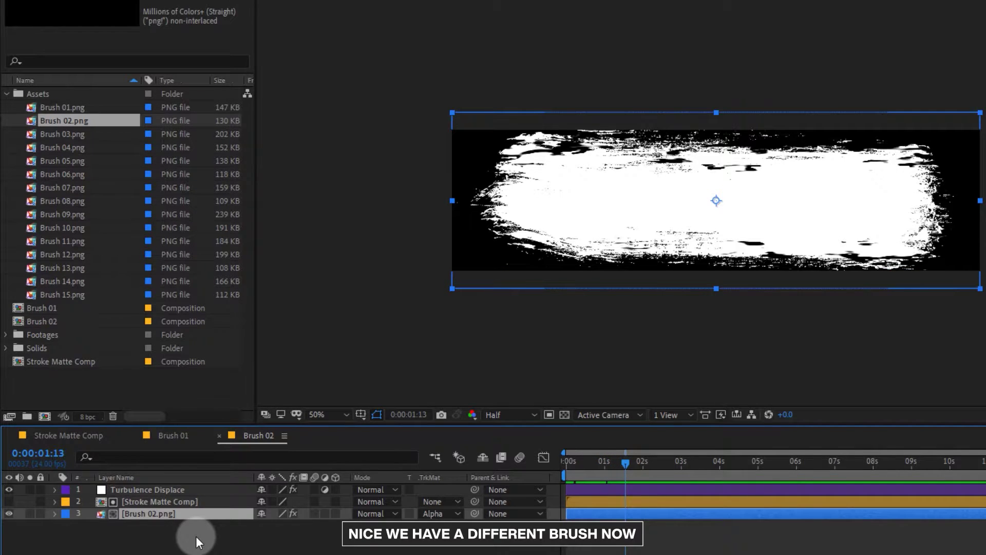
# Duplicate the Brush 02 composition, replace the copy's Brush 02.png layer with Brush 03.png, and check the reveal.
pyautogui.click(59, 322)
pyautogui.hotkey('ctrl', 'd')
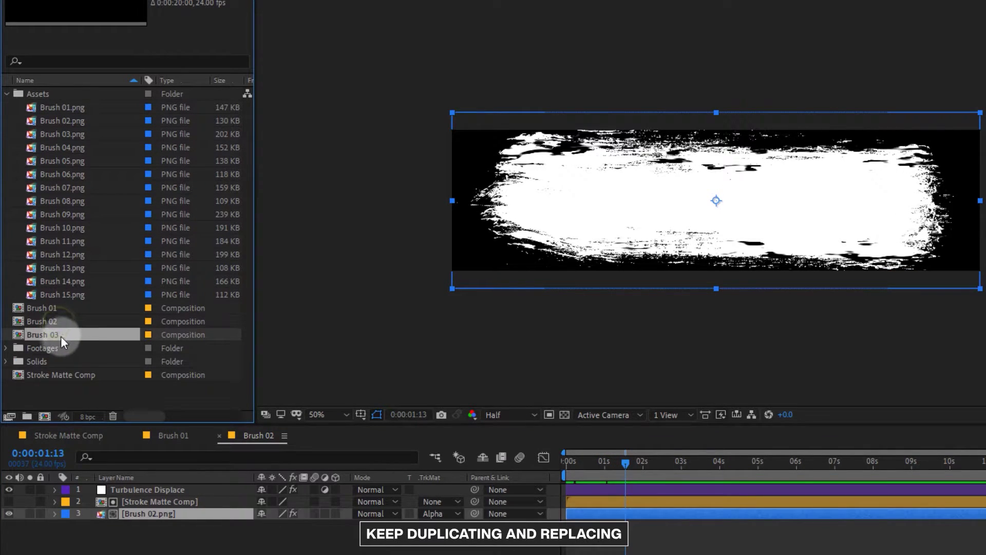
pyautogui.doubleClick(57, 335)
pyautogui.click(79, 133)
pyautogui.click(149, 516)
pyautogui.moveTo(85, 133)
pyautogui.mouseDown()
pyautogui.moveTo(146, 526)
pyautogui.moveTo(160, 516)
pyautogui.mouseUp()
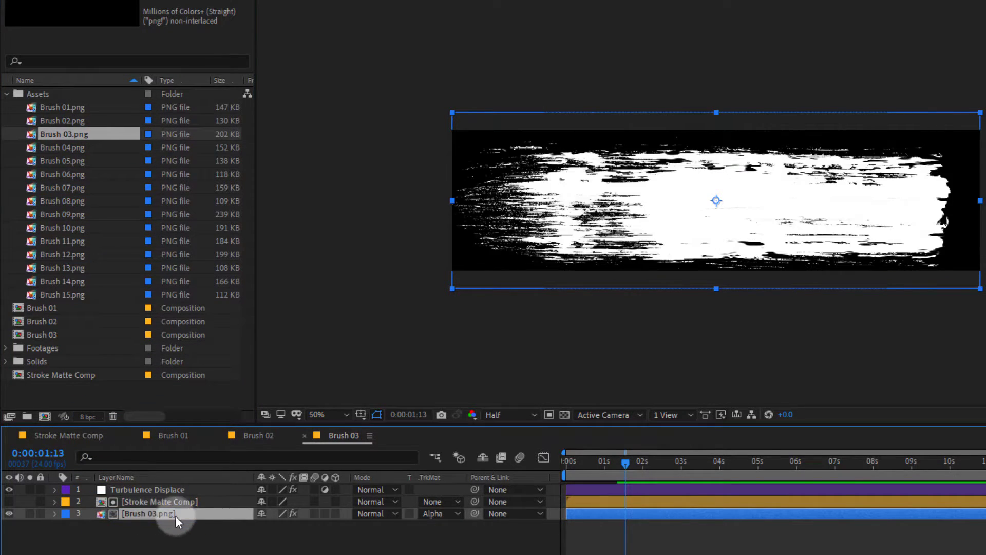
pyautogui.moveTo(615, 469)
pyautogui.mouseDown()
pyautogui.moveTo(573, 473)
pyautogui.moveTo(609, 488)
pyautogui.mouseUp()
# Duplicate the Brush 03 composition and replace the copy's Brush 03.png layer with Brush 04.png.
pyautogui.click(51, 331)
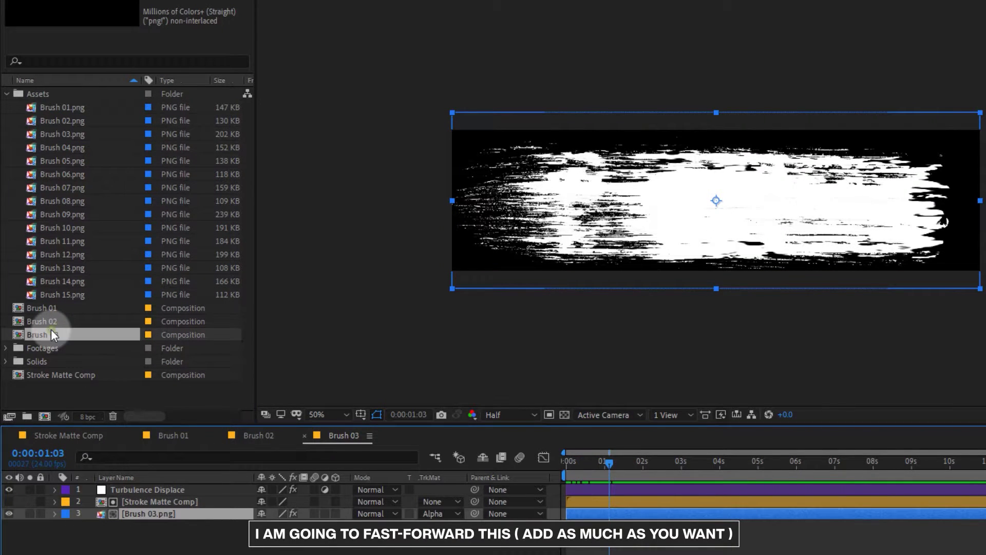
pyautogui.hotkey('ctrl', 'd')
pyautogui.click(57, 348)
pyautogui.doubleClick(57, 347)
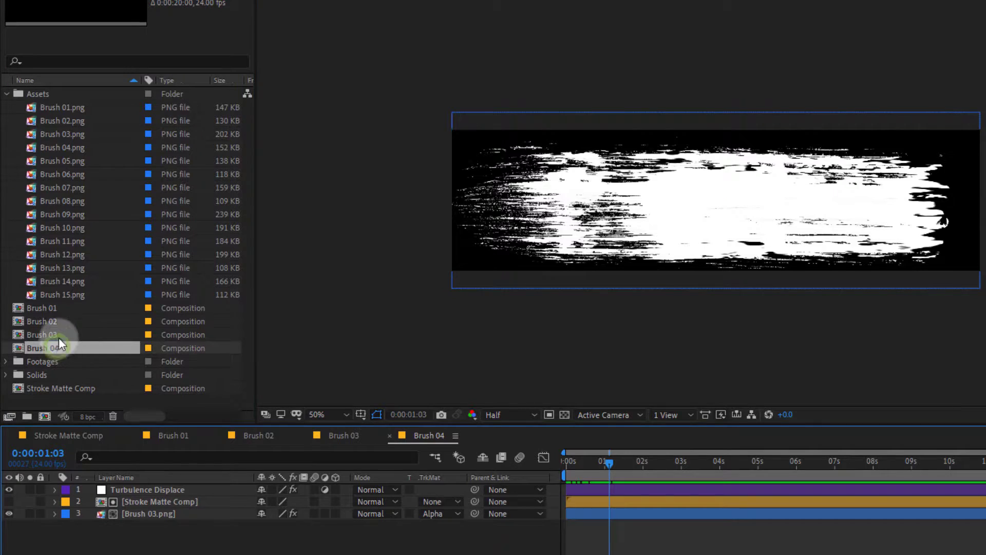
pyautogui.click(75, 147)
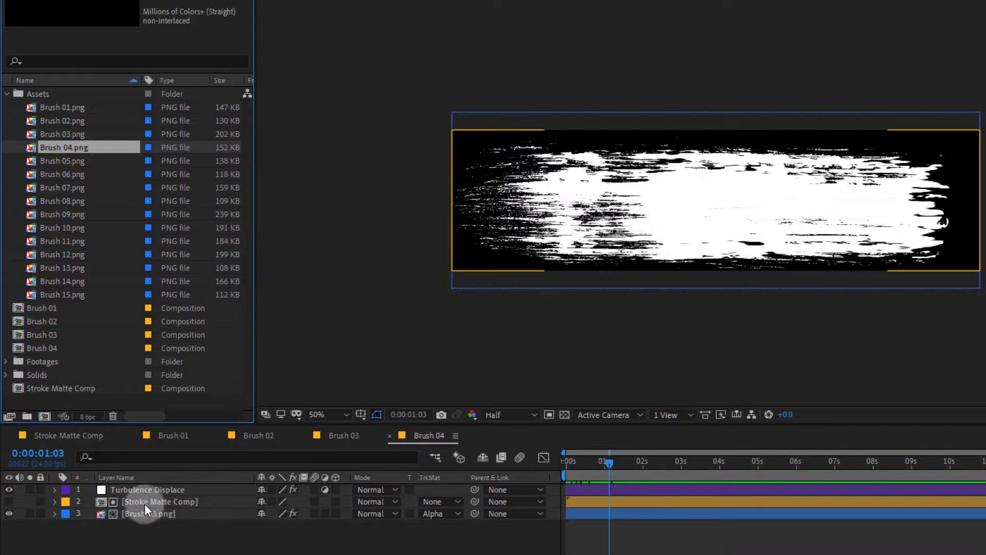
pyautogui.click(160, 513)
pyautogui.moveTo(91, 149); pyautogui.dragTo(171, 515)
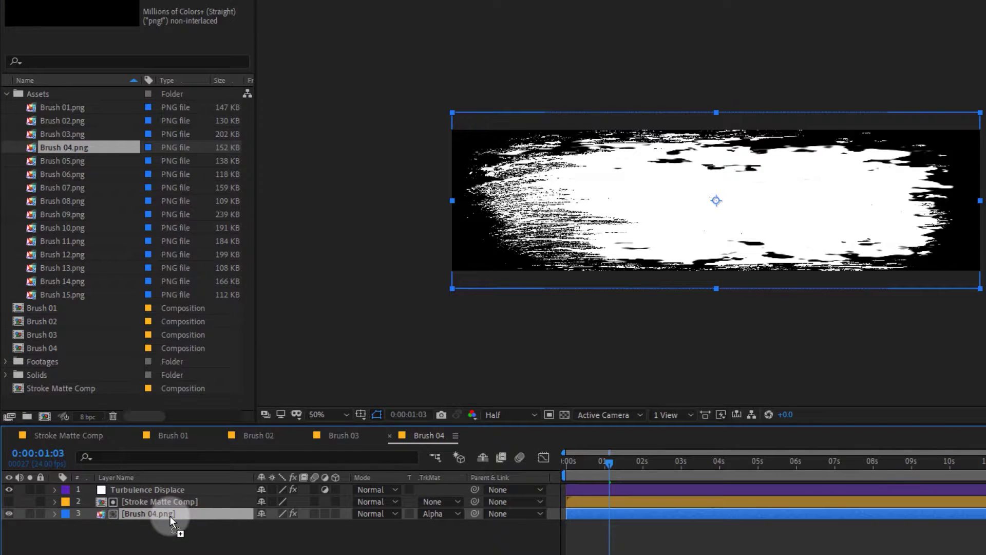
# Duplicate the Brush 04 composition and replace the copy's Brush 04.png layer with Brush 05.png.
pyautogui.click(48, 348)
pyautogui.hotkey('ctrl', 'd')
pyautogui.doubleClick(42, 361)
pyautogui.moveTo(81, 161)
pyautogui.mouseDown()
pyautogui.moveTo(165, 532)
pyautogui.moveTo(165, 514)
pyautogui.mouseUp()
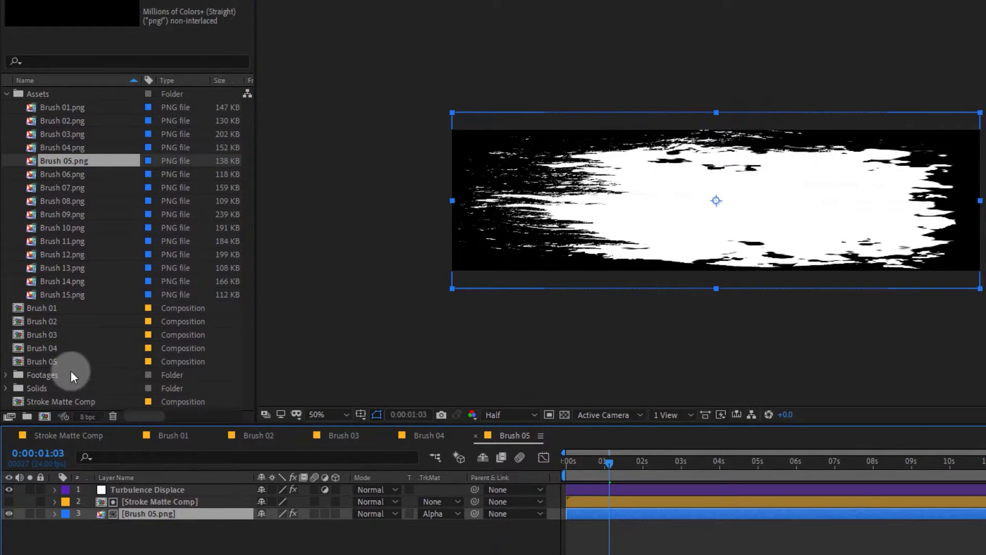
# Duplicate the Brush 05 composition and replace the copy's Brush 05.png layer with Brush 06.png.
pyautogui.click(42, 361)
pyautogui.hotkey('ctrl', 'd')
pyautogui.doubleClick(42, 374)
pyautogui.moveTo(76, 175)
pyautogui.mouseDown()
pyautogui.moveTo(139, 500)
pyautogui.moveTo(168, 511)
pyautogui.mouseUp()
# Duplicate the Brush 06 composition and open the copy.
pyautogui.click(56, 375)
pyautogui.hotkey('ctrl', 'd')
pyautogui.doubleClick(43, 388)
# Duplicate the Brush 07 composition, replace the copy's brush image layer with Brush 08.png, and check the reveal.
pyautogui.click(46, 388)
pyautogui.hotkey('ctrl', 'd')
pyautogui.doubleClick(44, 401)
pyautogui.moveTo(67, 201); pyautogui.dragTo(162, 513)
pyautogui.click(192, 549)
pyautogui.moveTo(580, 465); pyautogui.dragTo(620, 478)
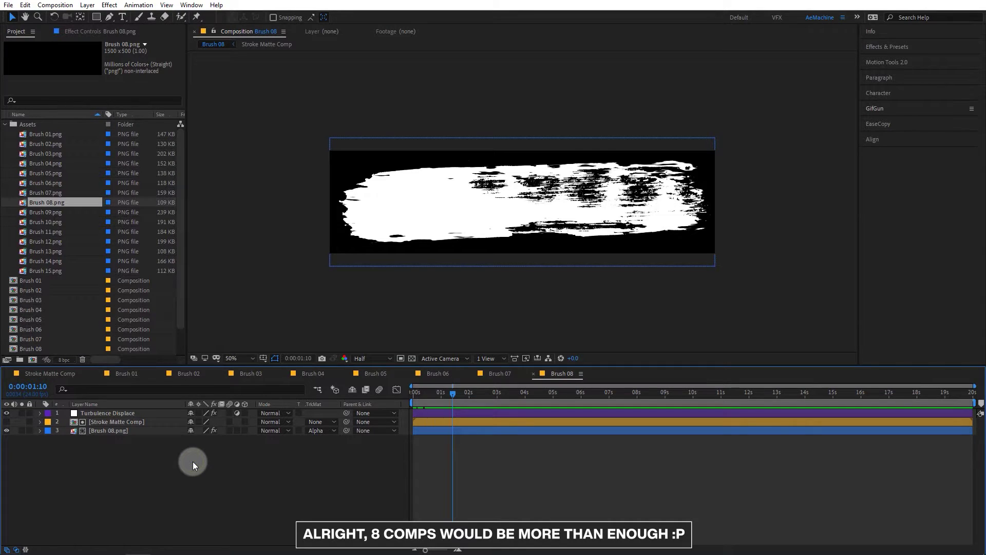
# Create a 1920 × 1080 px composition named Brush Compositing and place its timeline first among the open compositions.
pyautogui.click(6, 124)
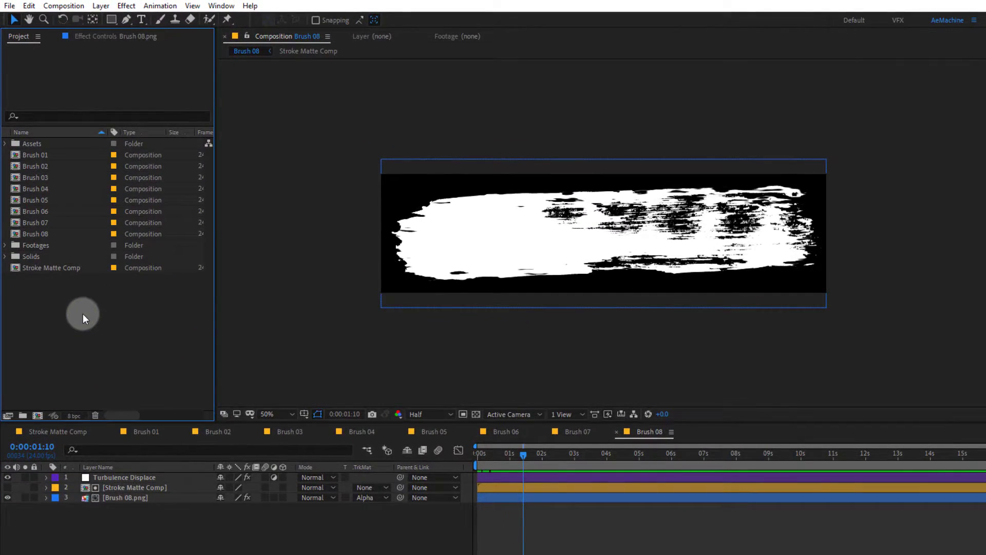
pyautogui.click(38, 416)
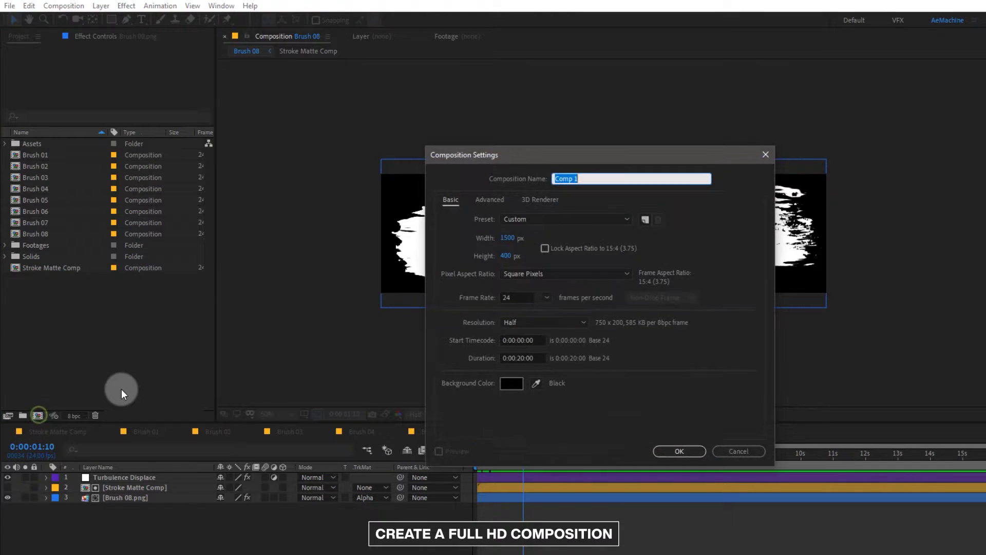
pyautogui.write('Brush')
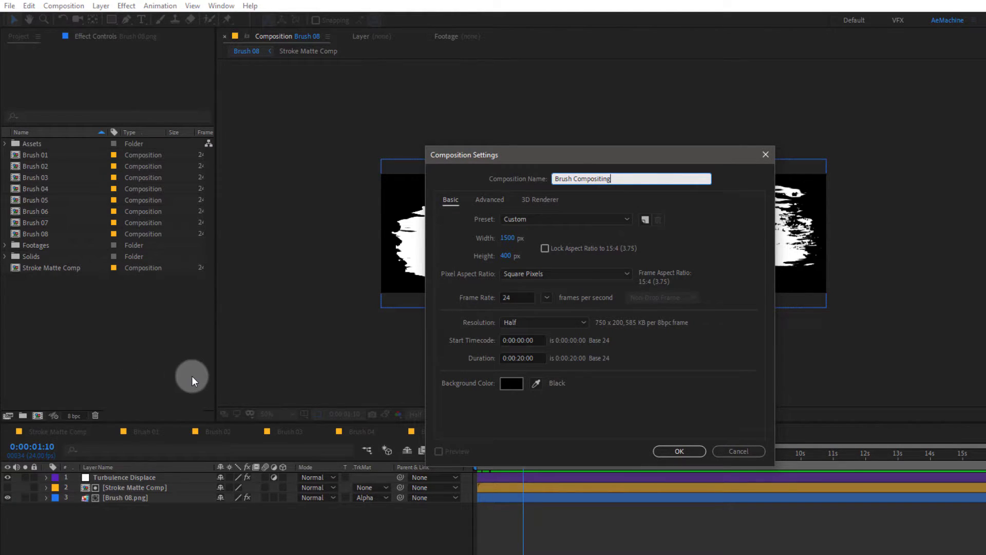
pyautogui.press('Tab')
pyautogui.write('1920')
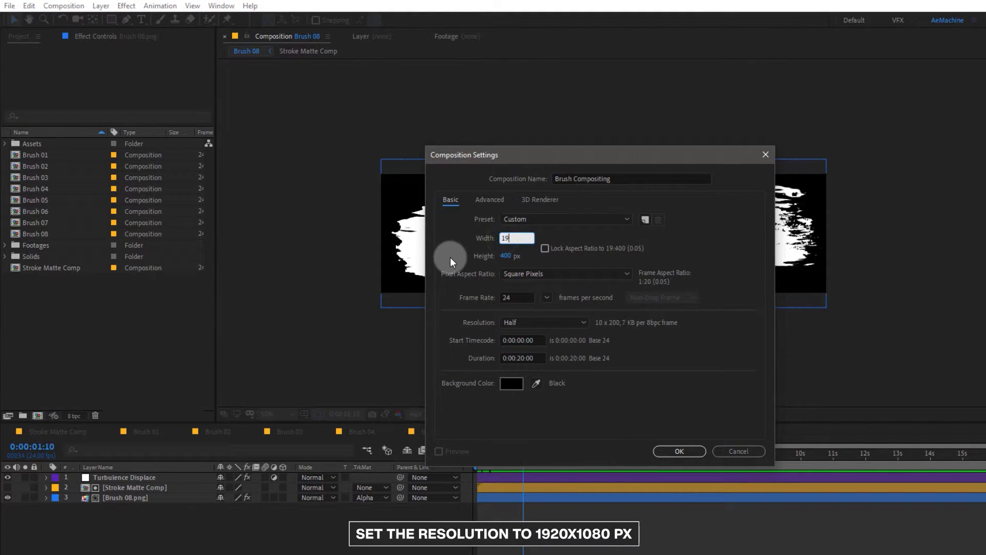
pyautogui.click(509, 256)
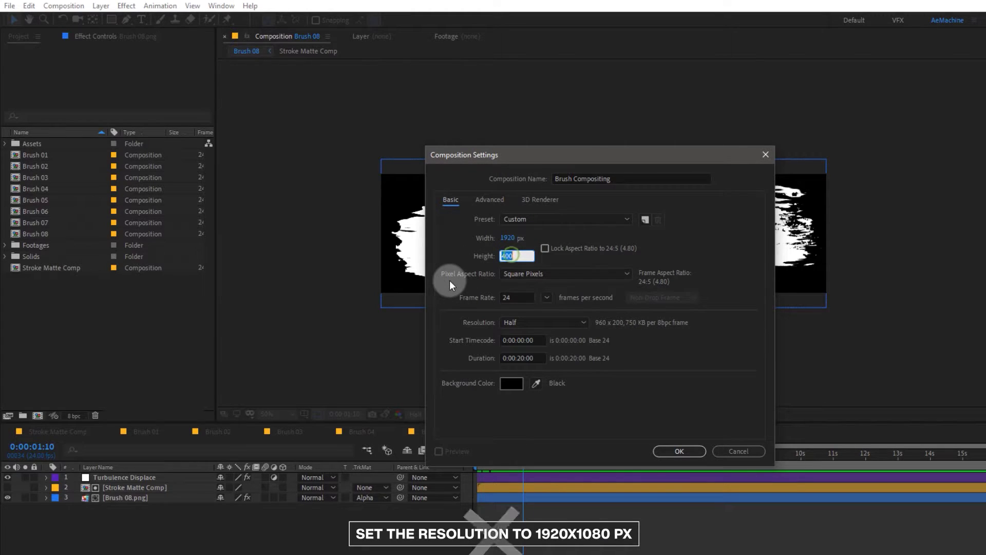
pyautogui.write('1080')
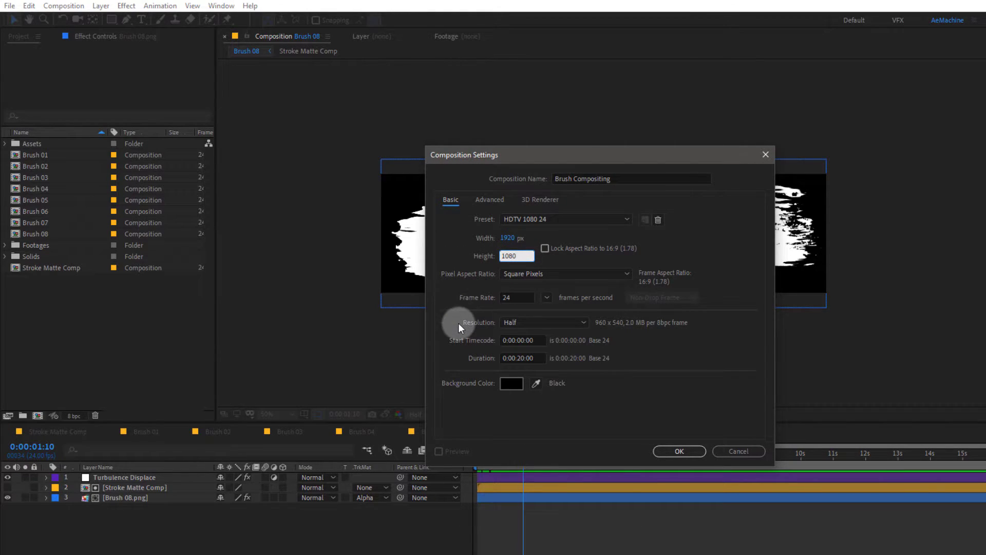
pyautogui.click(678, 451)
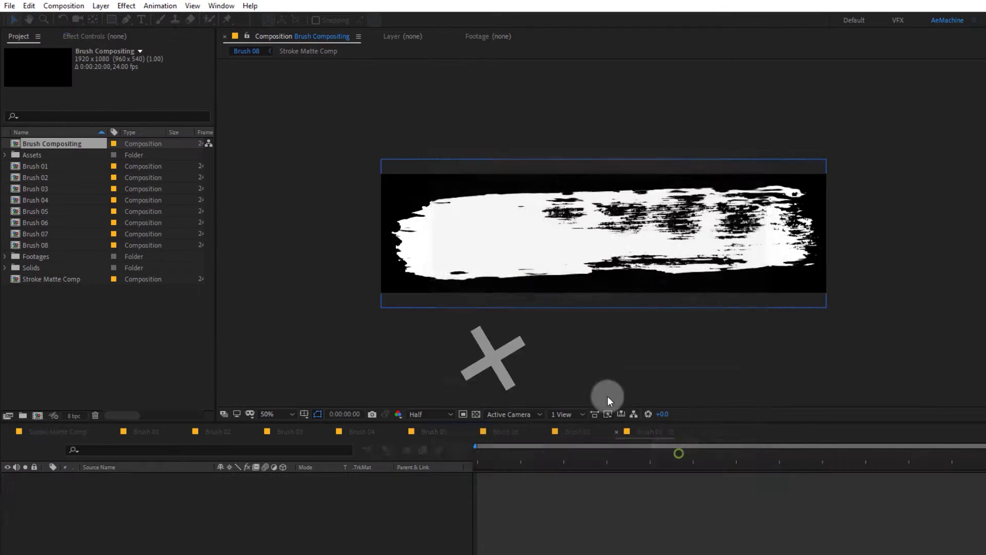
pyautogui.moveTo(746, 431); pyautogui.dragTo(247, 434)
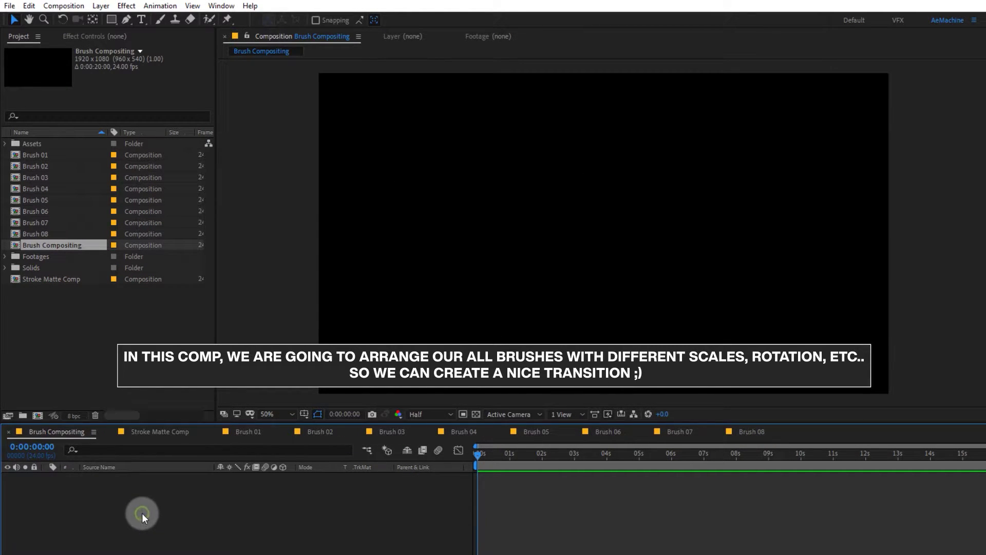
# Add the Brush 01 to Brush 08 compositions as layers in the Brush Compositing timeline and hide every layer except Brush 01.
pyautogui.click(45, 154)
pyautogui.keyDown('shift'); pyautogui.click(57, 233); pyautogui.keyUp('shift')
pyautogui.moveTo(61, 190)
pyautogui.mouseDown()
pyautogui.moveTo(69, 389)
pyautogui.moveTo(93, 513)
pyautogui.mouseUp()
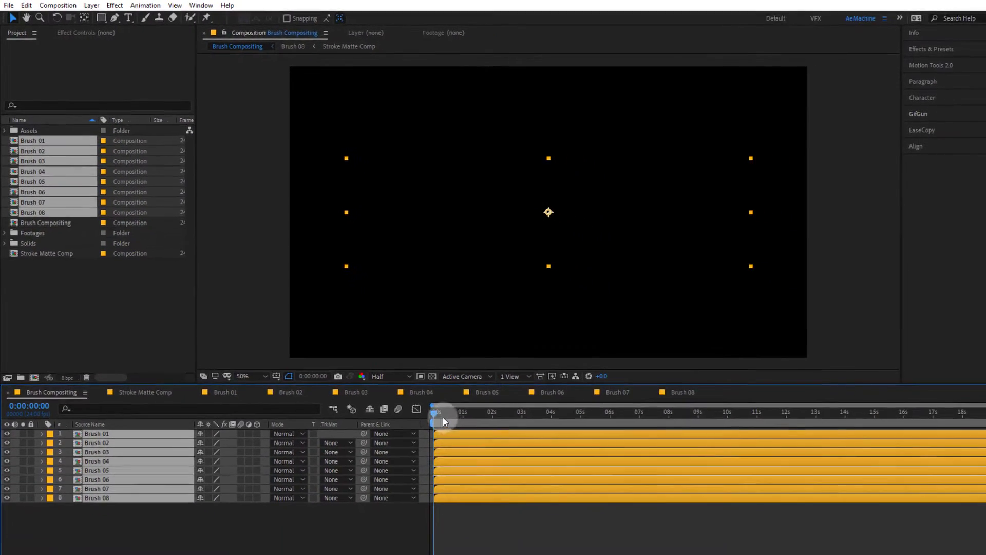
pyautogui.moveTo(490, 463)
pyautogui.mouseDown()
pyautogui.moveTo(527, 464)
pyautogui.moveTo(499, 469)
pyautogui.mouseUp()
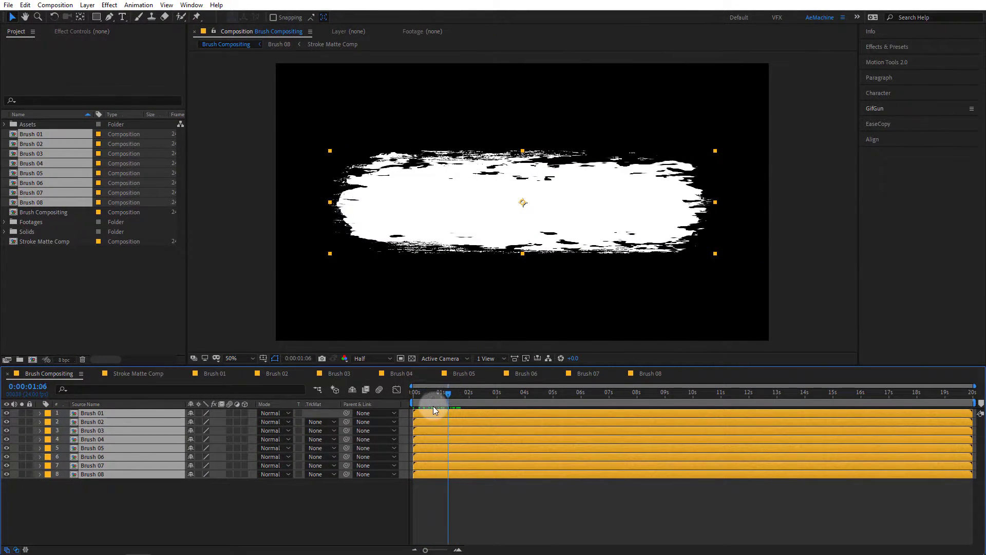
pyautogui.moveTo(433, 406); pyautogui.dragTo(426, 406)
pyautogui.click(110, 499)
pyautogui.moveTo(7, 423)
pyautogui.mouseDown()
pyautogui.moveTo(6, 488)
pyautogui.moveTo(31, 499)
pyautogui.mouseUp()
# Scale up the Brush 01 layer proportionally until its stroke spans nearly the full frame width, viewing it at a frame where the stroke is revealed.
pyautogui.click(90, 413)
pyautogui.scroll(-1, 467, 298)
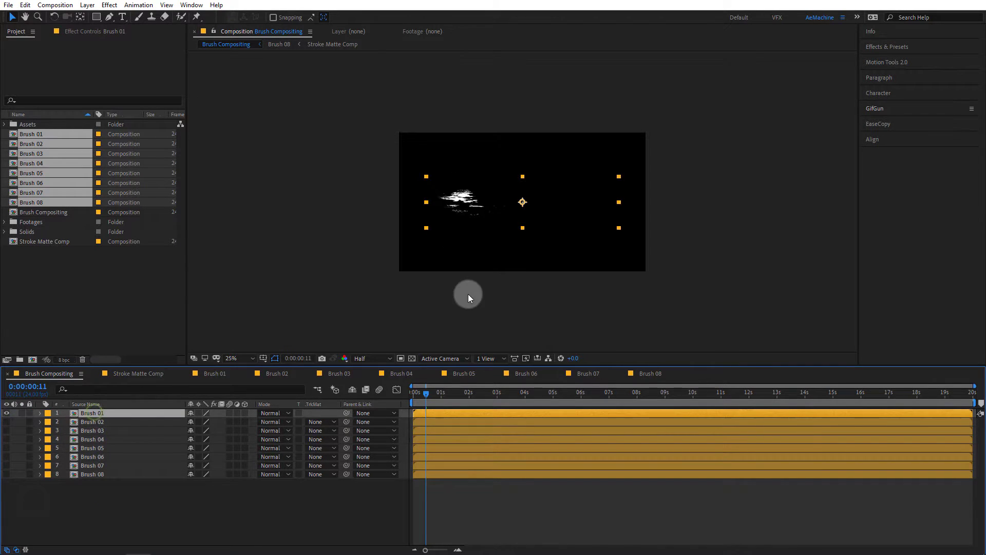
pyautogui.scroll(1, 551, 204)
pyautogui.click(546, 212)
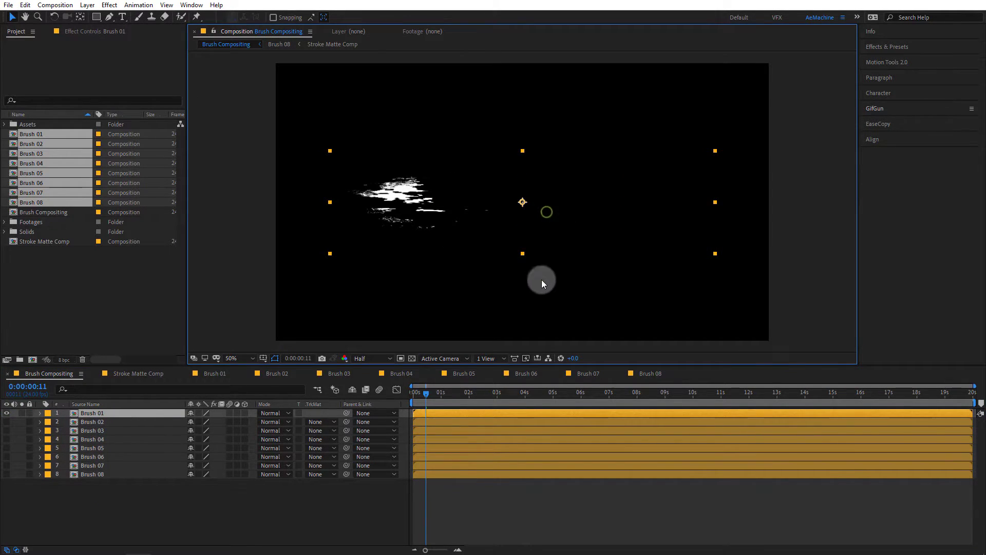
pyautogui.moveTo(430, 399); pyautogui.dragTo(445, 399)
pyautogui.click(566, 243)
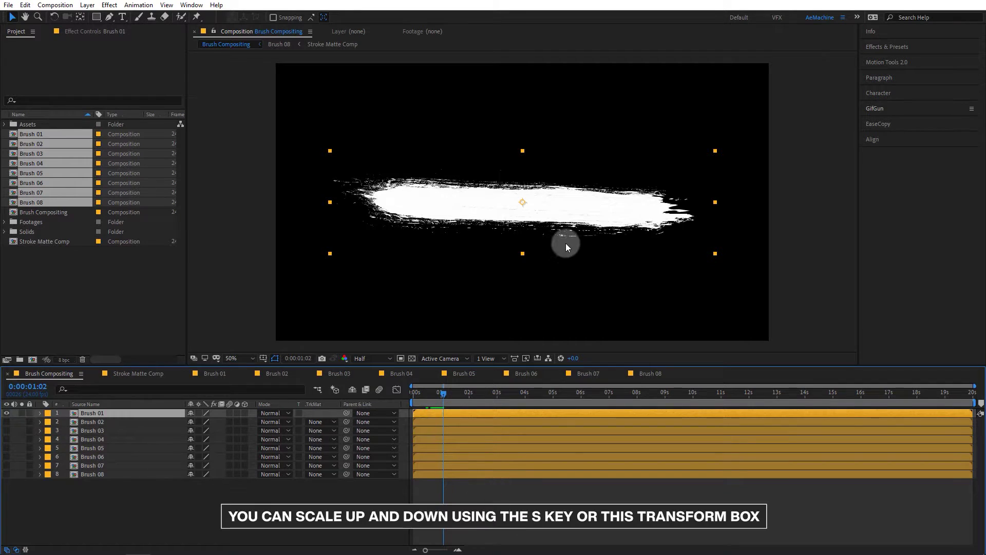
pyautogui.press('s')
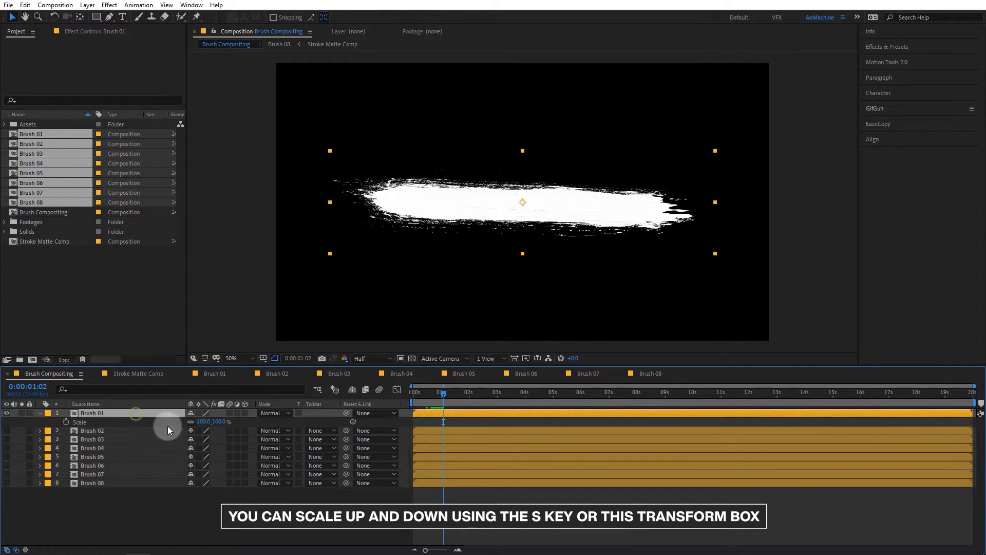
pyautogui.moveTo(219, 422); pyautogui.dragTo(237, 421)
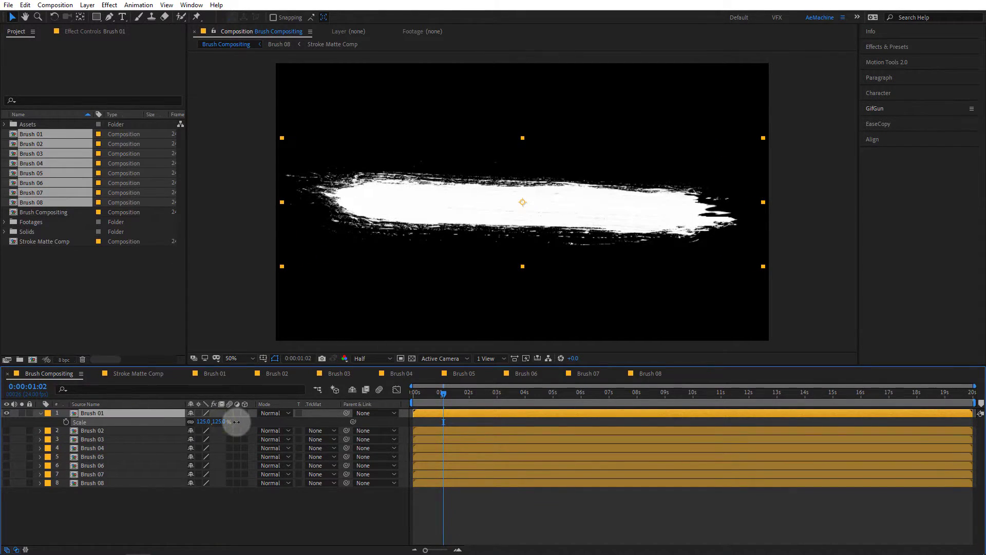
pyautogui.moveTo(763, 266); pyautogui.dragTo(794, 296)
# Rotate Brush 01 to -34°, place it diagonally from the frame's lower-left corner, and preview the reveal.
pyautogui.press('r')
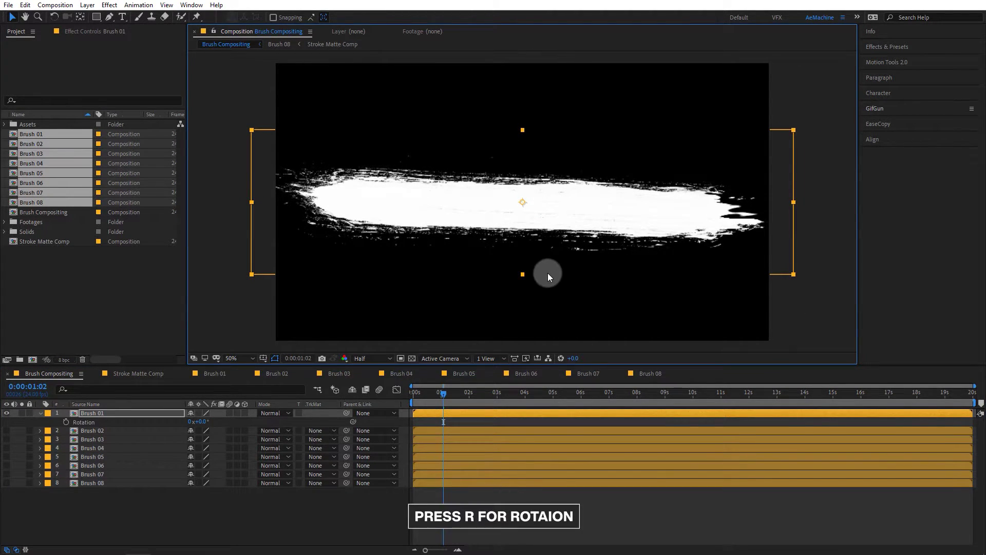
pyautogui.moveTo(204, 424); pyautogui.dragTo(181, 422)
pyautogui.press(',')
pyautogui.click(423, 399)
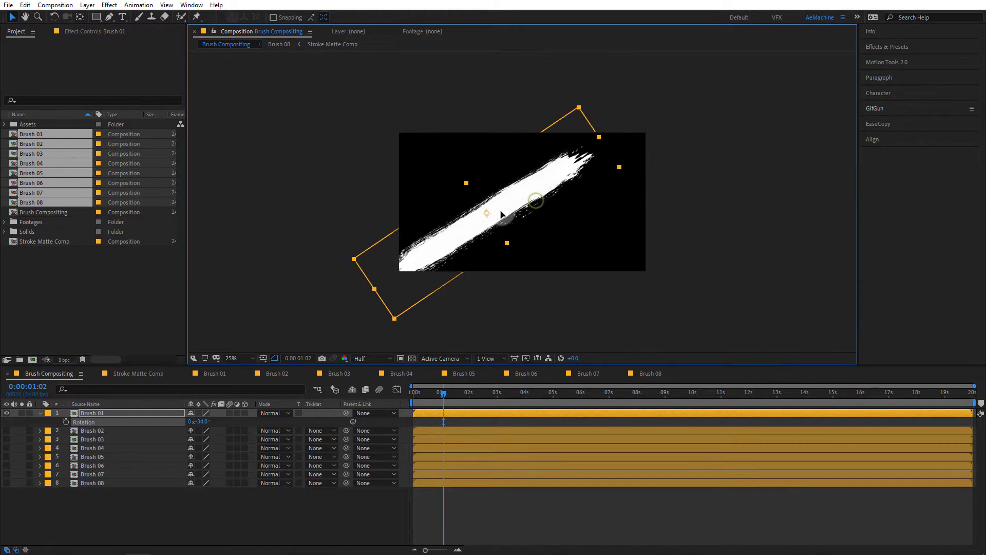
pyautogui.press('space')
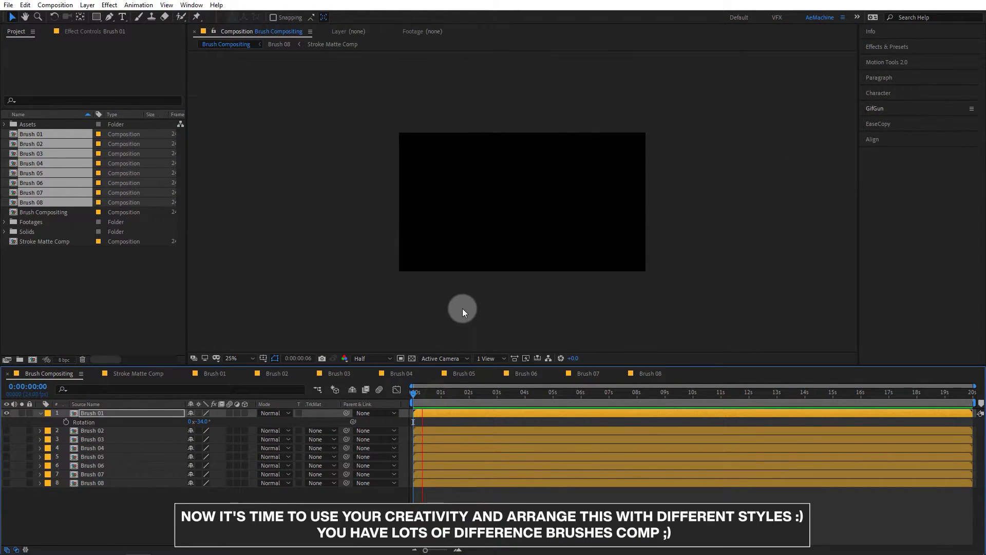
pyautogui.press('space')
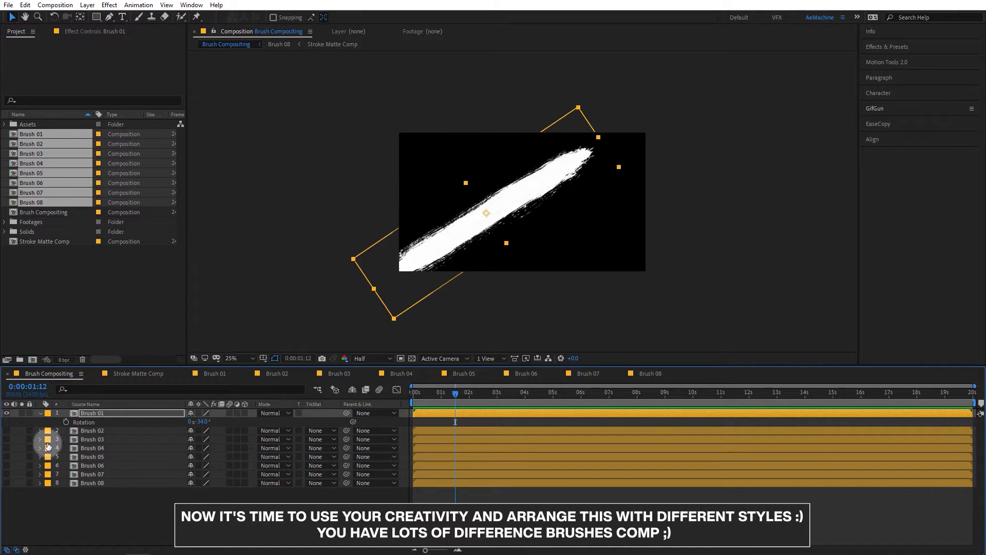
# Show the Brush 02 layer, shift it toward the lower right, and enlarge it to extend beyond the frame's right edge.
pyautogui.click(100, 431)
pyautogui.click(7, 432)
pyautogui.moveTo(535, 177); pyautogui.dragTo(559, 208)
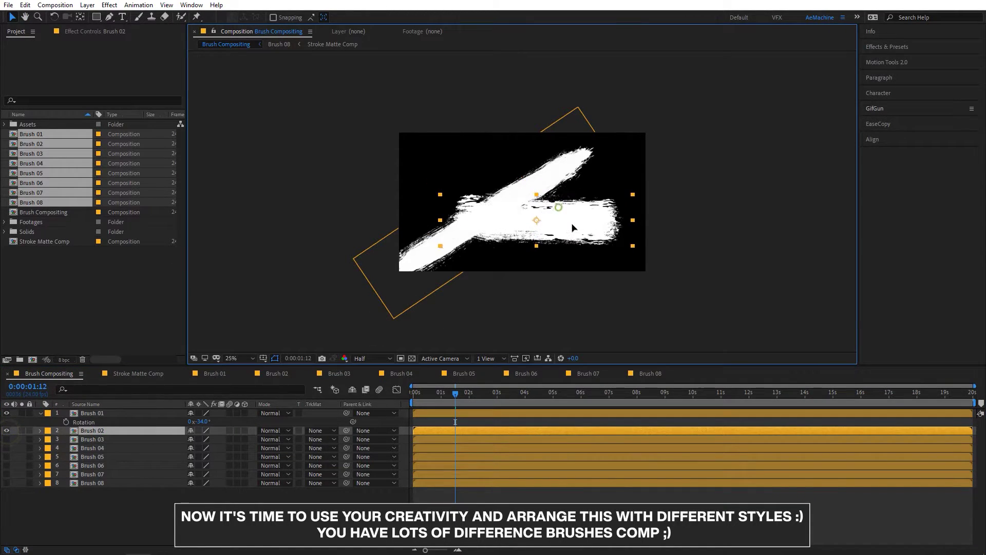
pyautogui.moveTo(638, 247)
pyautogui.mouseDown()
pyautogui.moveTo(702, 293)
pyautogui.moveTo(687, 260)
pyautogui.mouseUp()
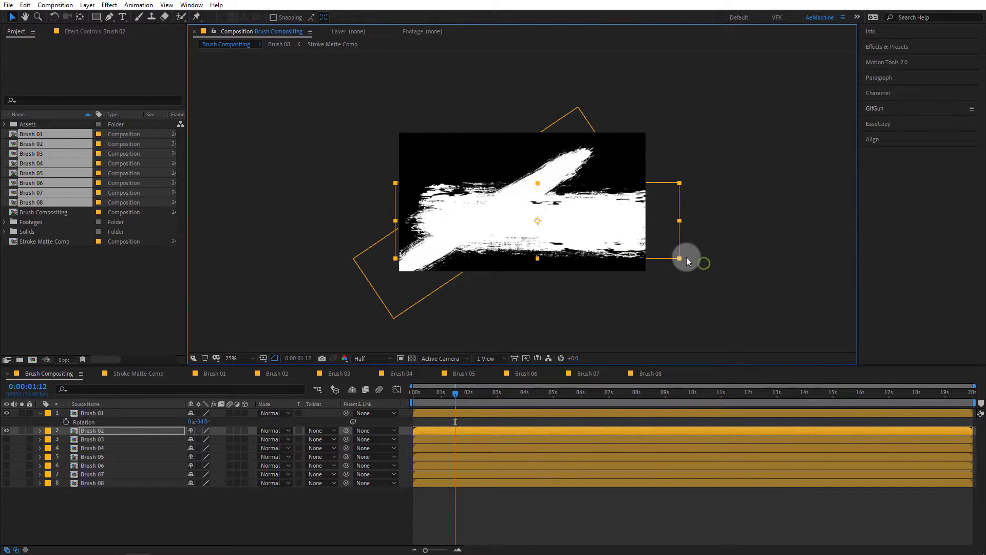
# Rotate Brush 02 to 29°, position it diagonally across Brush 01 to form an X, and preview both strokes.
pyautogui.click(115, 428)
pyautogui.press('r')
pyautogui.moveTo(204, 442); pyautogui.dragTo(220, 438)
pyautogui.click(579, 243)
pyautogui.moveTo(620, 251); pyautogui.dragTo(583, 230)
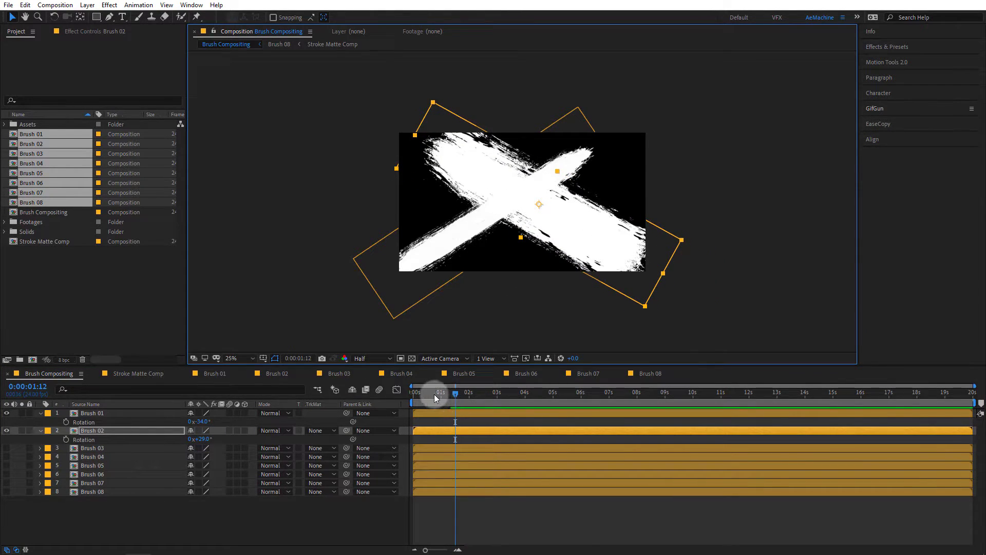
pyautogui.moveTo(434, 397); pyautogui.dragTo(405, 396)
pyautogui.click(502, 308)
pyautogui.press('space')
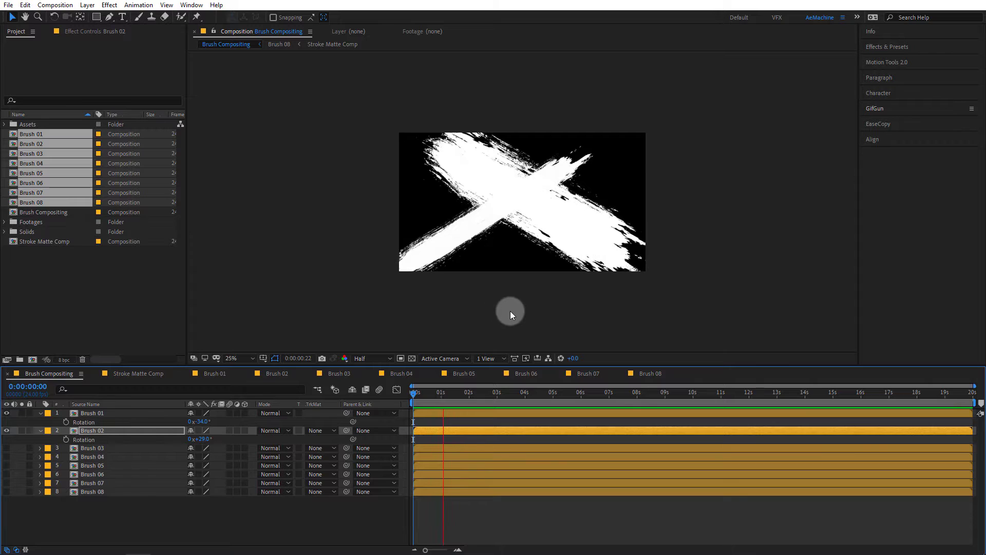
pyautogui.press('space')
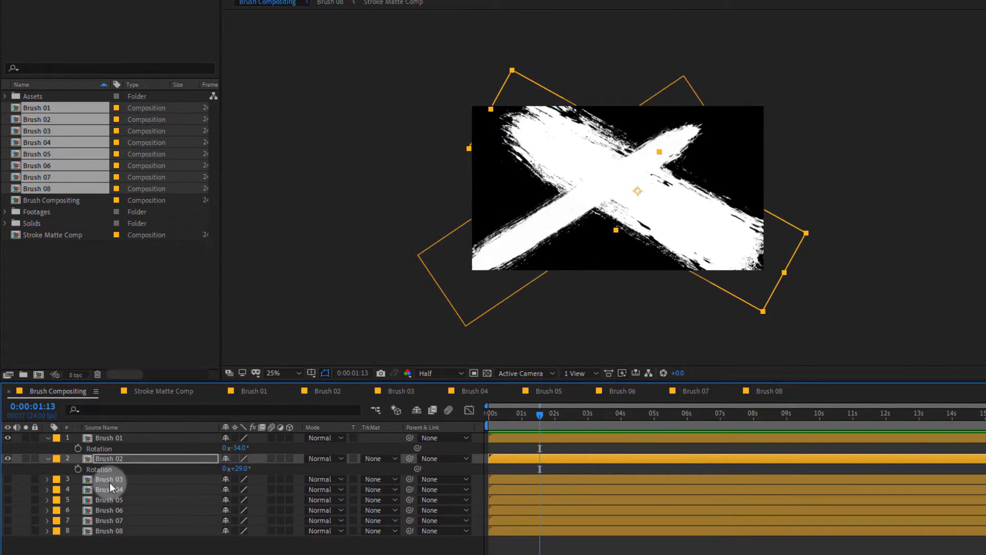
# Show the Brush 03 layer, rotate it to -128°, place it over the frame's lower-left area, and preview the animation.
pyautogui.click(110, 483)
pyautogui.click(8, 479)
pyautogui.moveTo(640, 193)
pyautogui.mouseDown()
pyautogui.moveTo(600, 257)
pyautogui.moveTo(573, 280)
pyautogui.mouseUp()
pyautogui.press('r')
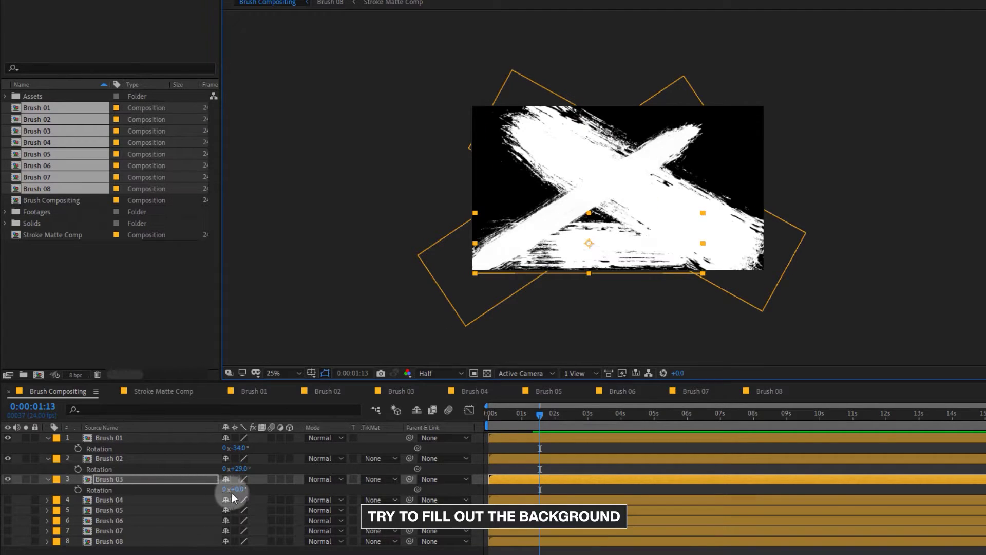
pyautogui.moveTo(251, 491)
pyautogui.mouseDown()
pyautogui.moveTo(140, 485)
pyautogui.moveTo(159, 489)
pyautogui.mouseUp()
pyautogui.moveTo(588, 243); pyautogui.dragTo(524, 224)
pyautogui.moveTo(505, 425); pyautogui.dragTo(472, 420)
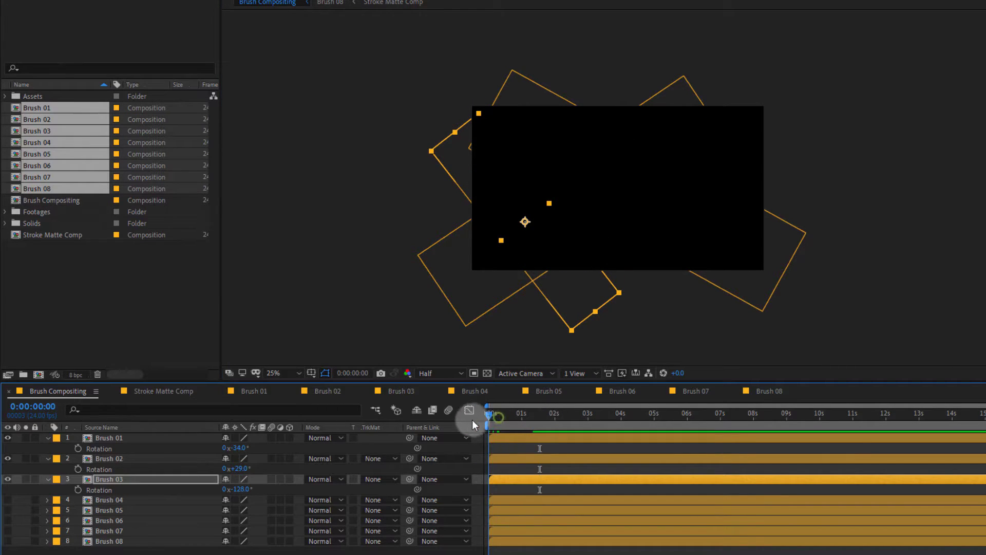
pyautogui.click(493, 321)
pyautogui.press('space')
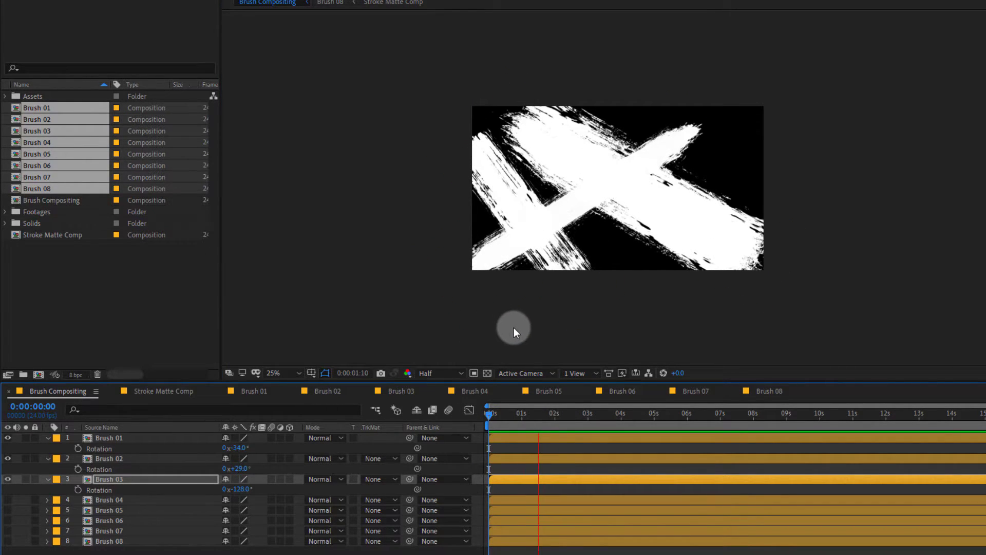
pyautogui.press('space')
# Show the Brush 04 layer and move it over the empty upper-right corner of the frame.
pyautogui.click(109, 498)
pyautogui.click(9, 499)
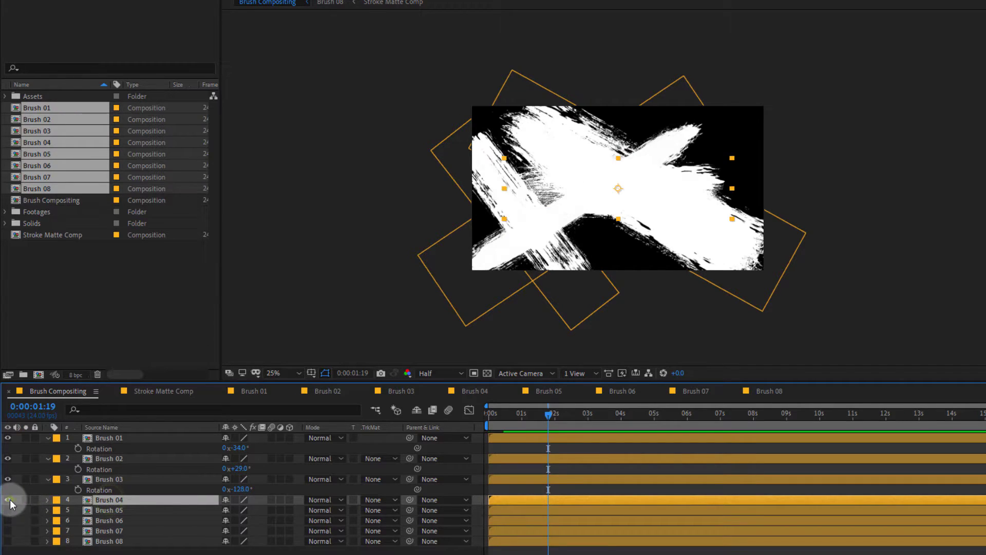
pyautogui.moveTo(619, 202)
pyautogui.mouseDown()
pyautogui.moveTo(672, 160)
pyautogui.moveTo(692, 122)
pyautogui.moveTo(721, 139)
pyautogui.mouseUp()
pyautogui.moveTo(493, 419); pyautogui.dragTo(522, 425)
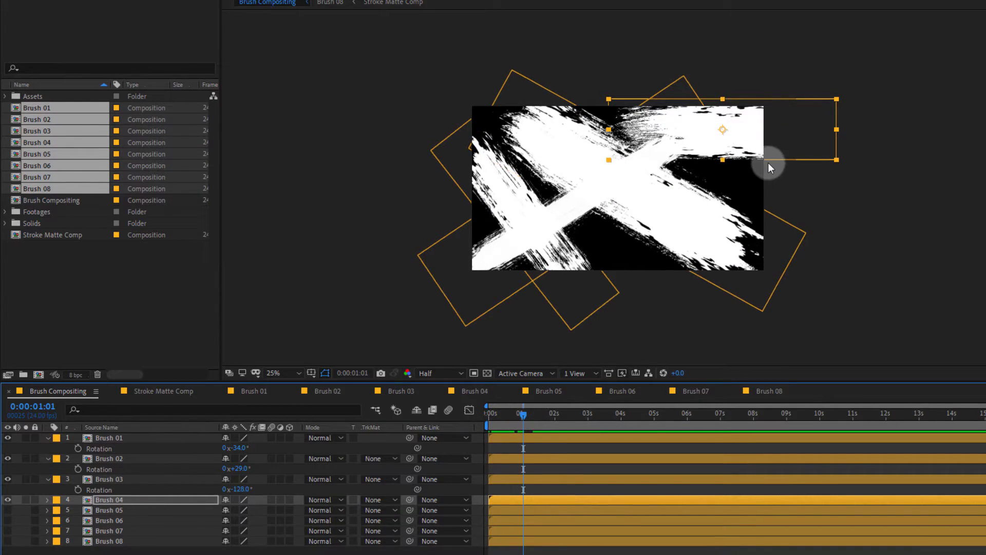
# Flip Brush 04 horizontally, enlarge it slightly to cover the upper-right corner, and preview the animation.
pyautogui.rightClick(740, 126)
pyautogui.moveTo(773, 187)
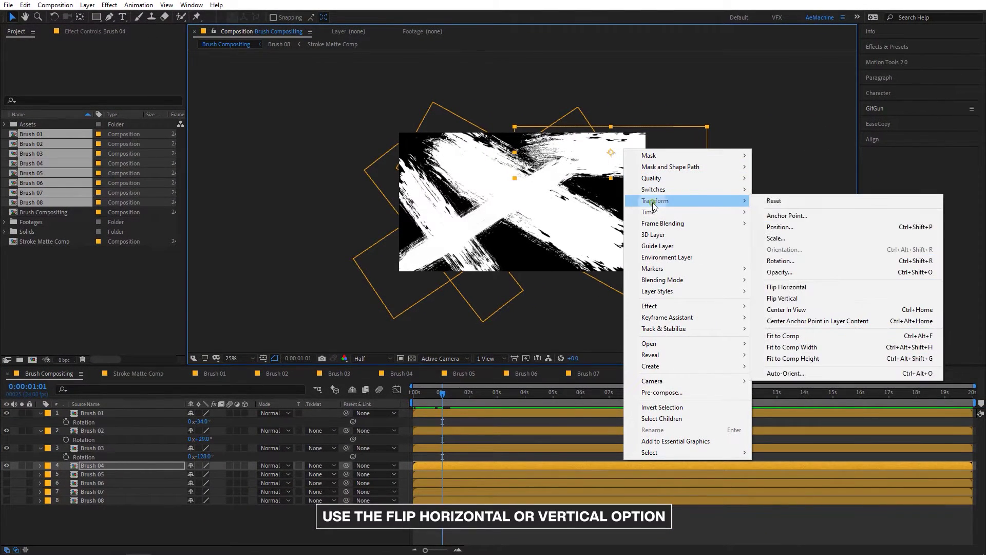
pyautogui.click(783, 290)
pyautogui.moveTo(626, 152); pyautogui.dragTo(615, 164)
pyautogui.moveTo(697, 181); pyautogui.dragTo(706, 189)
pyautogui.moveTo(633, 165); pyautogui.dragTo(650, 166)
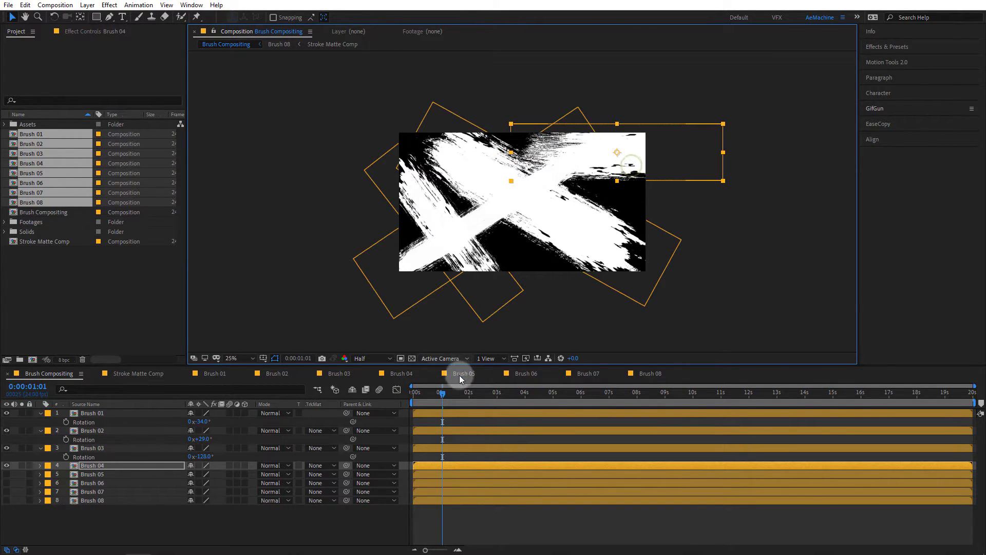
pyautogui.press('space')
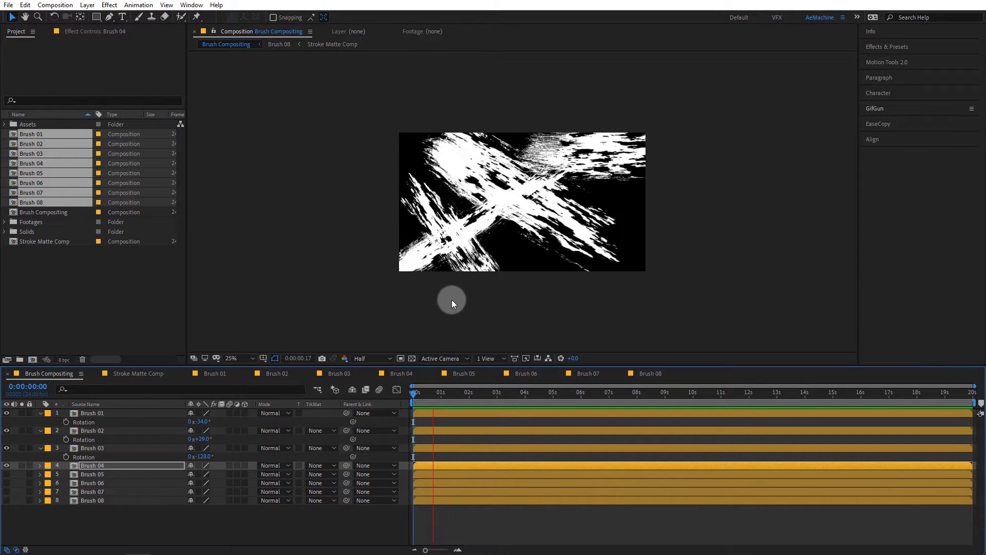
pyautogui.press('space')
# Show the Brush 05 layer, place it over the frame's right edge below Brush 04, flip it vertically, and check its reveal.
pyautogui.click(92, 474)
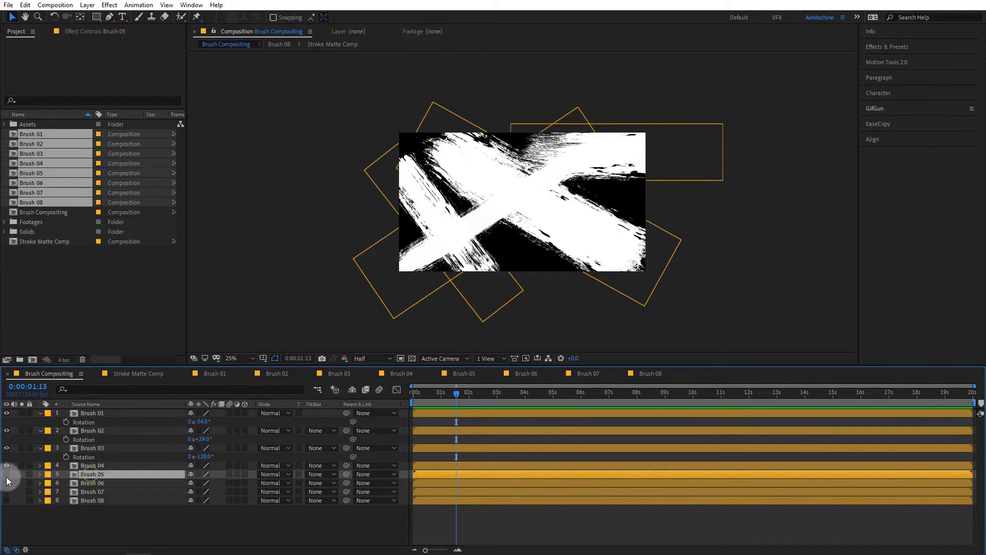
pyautogui.click(6, 475)
pyautogui.moveTo(550, 207); pyautogui.dragTo(672, 195)
pyautogui.click(411, 399)
pyautogui.moveTo(411, 399); pyautogui.dragTo(443, 398)
pyautogui.rightClick(637, 198)
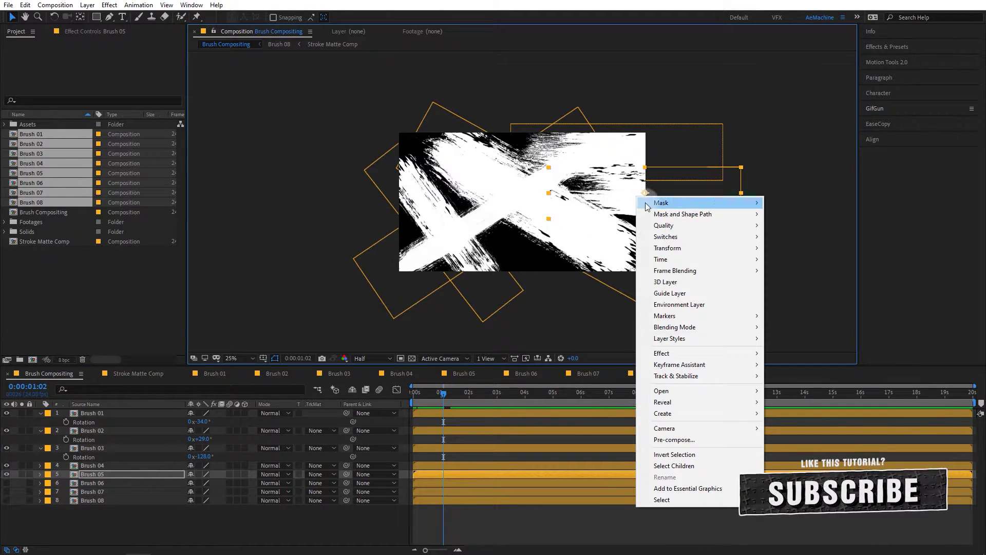
pyautogui.moveTo(678, 254)
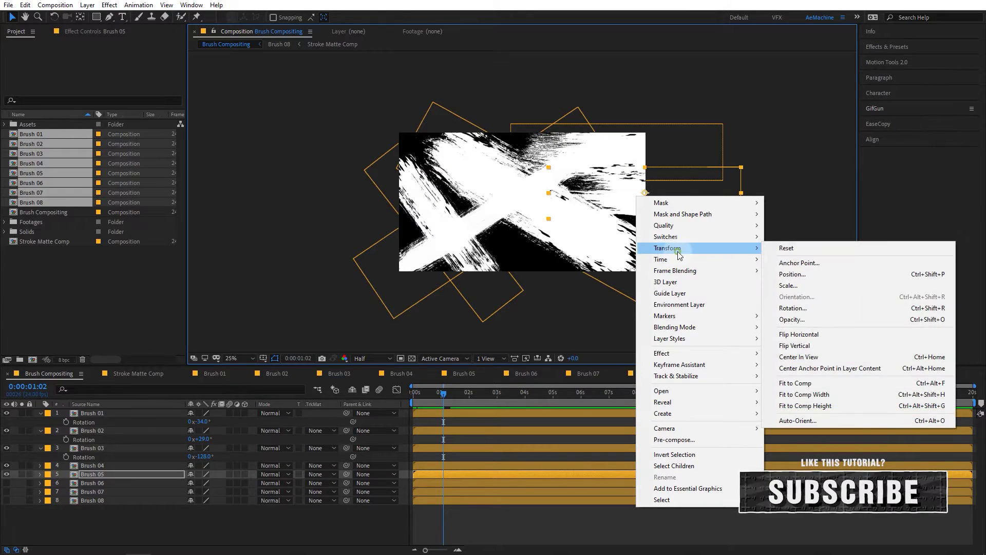
pyautogui.click(782, 345)
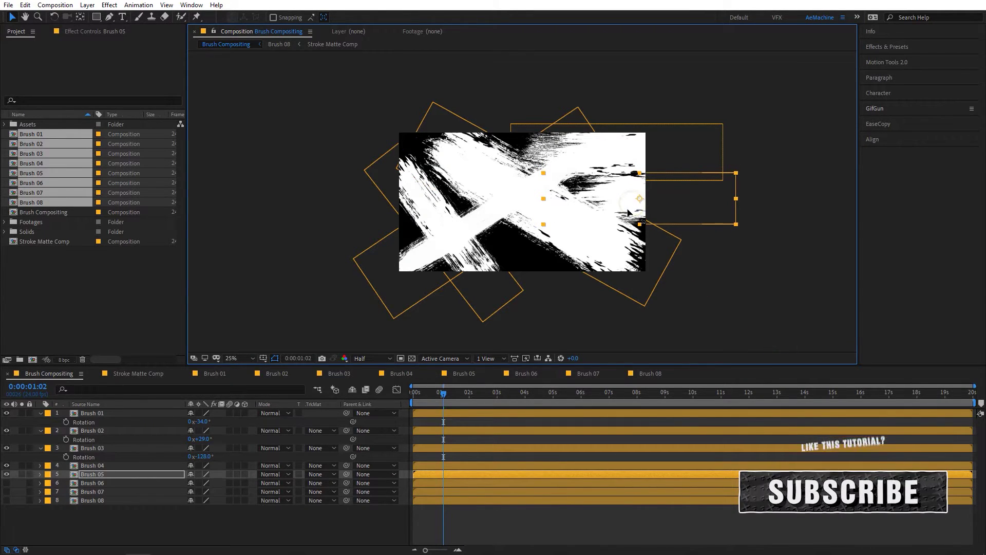
pyautogui.moveTo(429, 399)
pyautogui.mouseDown()
pyautogui.moveTo(412, 399)
pyautogui.moveTo(454, 407)
pyautogui.mouseUp()
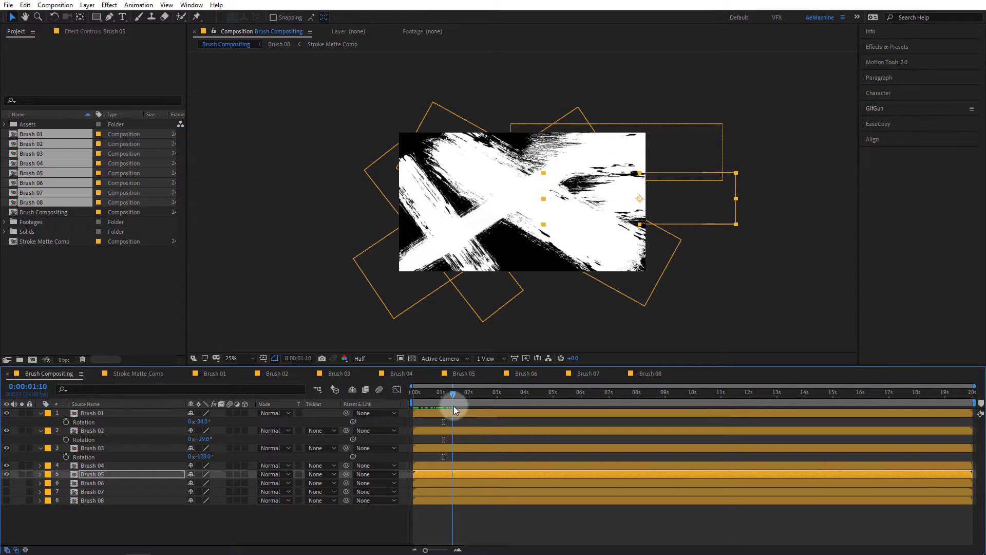
# Show the Brush 06 layer, rotate it to 40°, and place it over the gap at the frame's bottom centre.
pyautogui.click(79, 483)
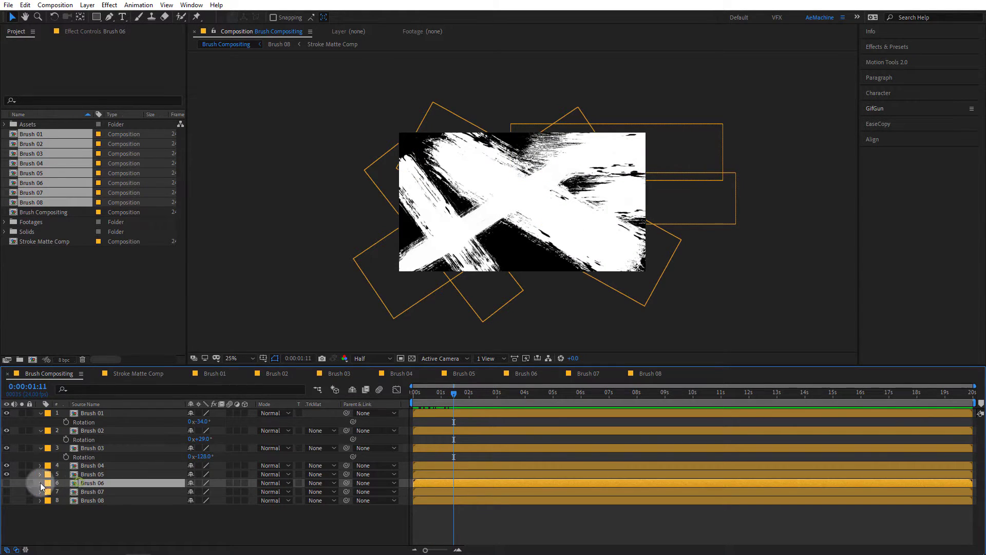
pyautogui.click(7, 483)
pyautogui.click(545, 221)
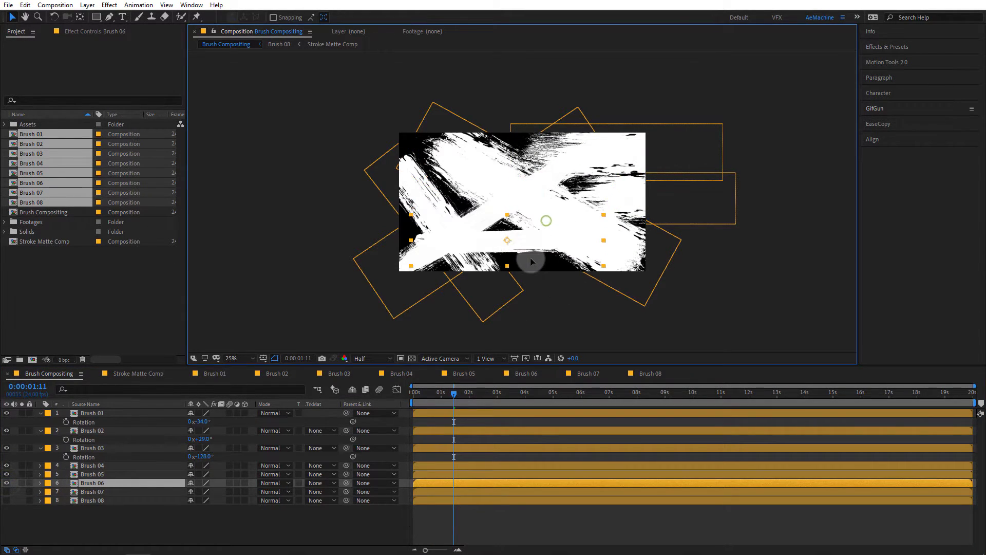
pyautogui.press('r')
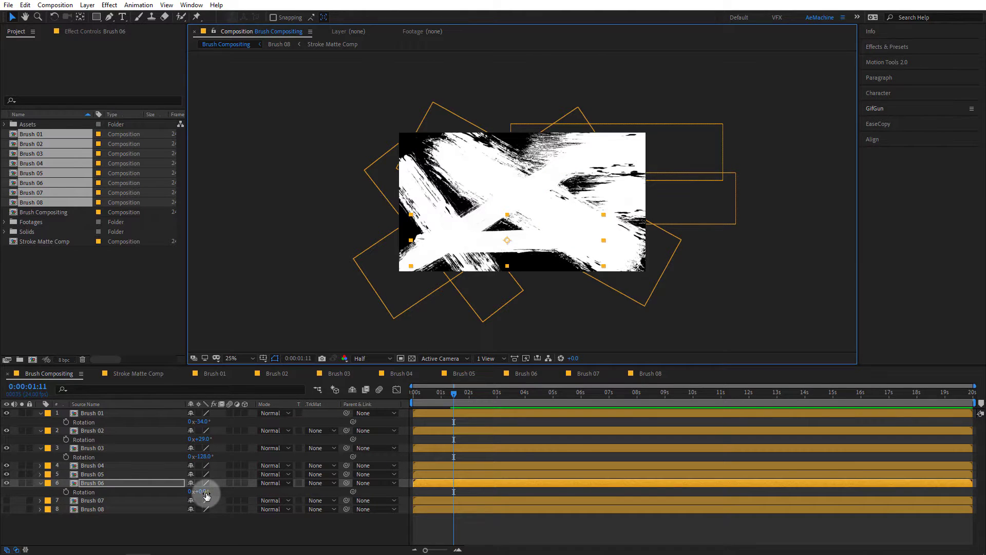
pyautogui.moveTo(207, 495); pyautogui.dragTo(227, 493)
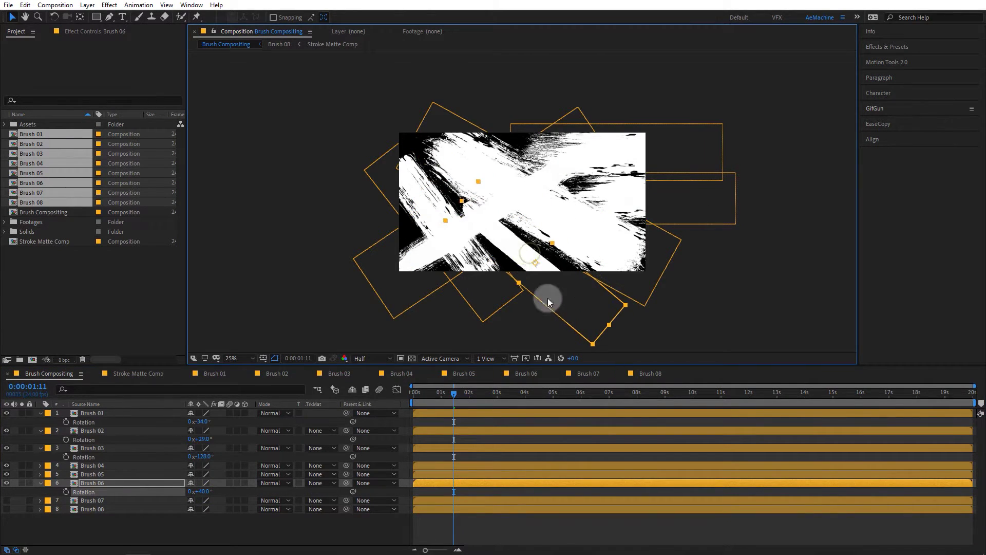
# Flip Brush 06 horizontally, preview the reveal, and nudge the layer slightly up and left.
pyautogui.press('space')
pyautogui.rightClick(520, 245)
pyautogui.moveTo(561, 299)
pyautogui.click(660, 378)
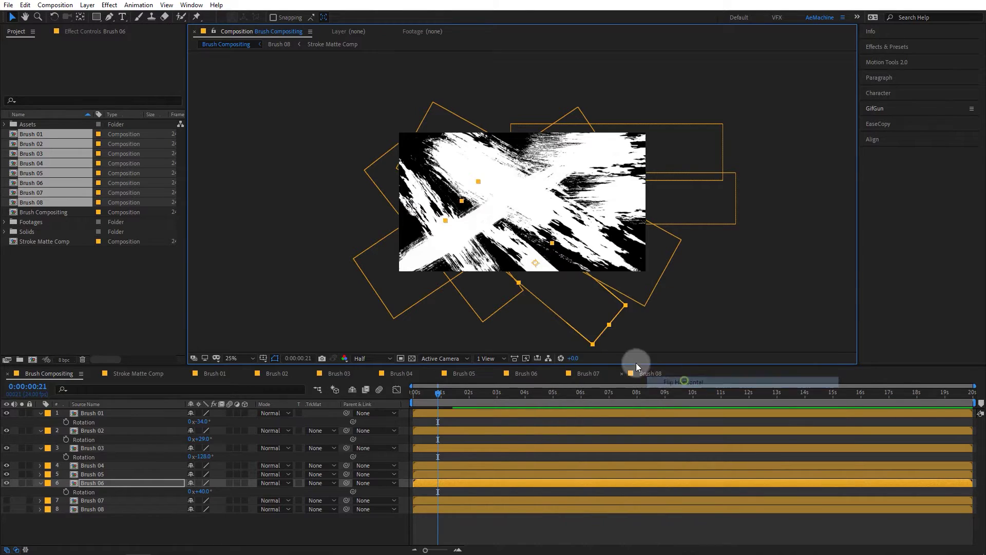
pyautogui.click(411, 394)
pyautogui.click(448, 312)
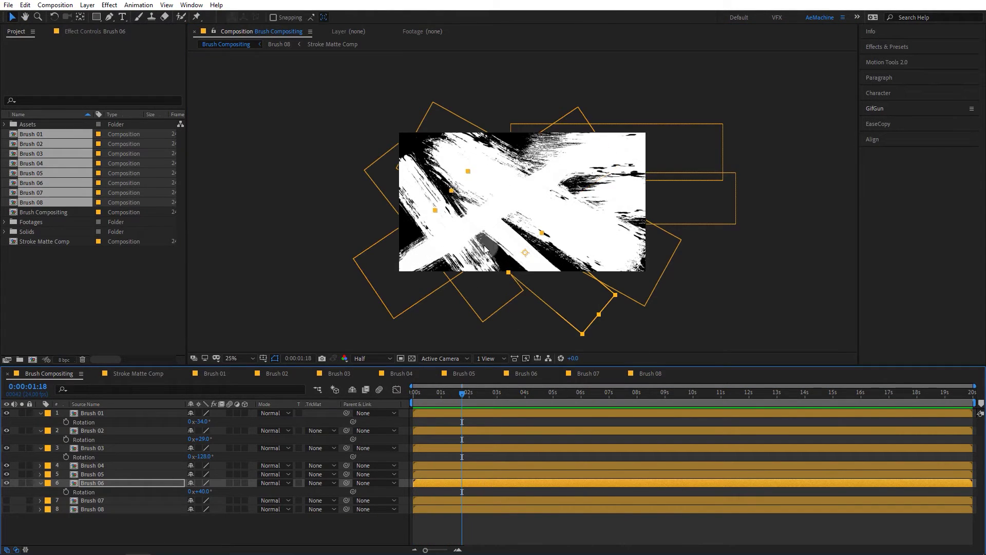
# Show the Brush 07 and Brush 08 layers to cover the remaining gaps and check the combined reveal at 50% view size.
pyautogui.click(6, 500)
pyautogui.click(90, 509)
pyautogui.click(6, 509)
pyautogui.press('.')
pyautogui.press('.')
pyautogui.moveTo(432, 392); pyautogui.dragTo(457, 393)
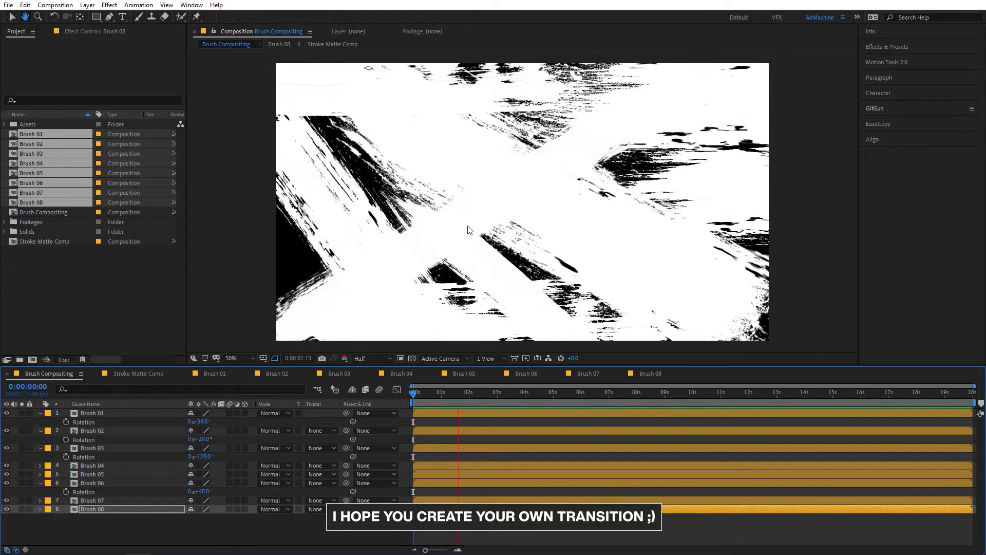
# Collapse the revealed Rotation properties of the brush layers and deselect all layers.
pyautogui.click(40, 413)
pyautogui.click(40, 421)
pyautogui.click(40, 430)
pyautogui.click(41, 456)
pyautogui.click(98, 501)
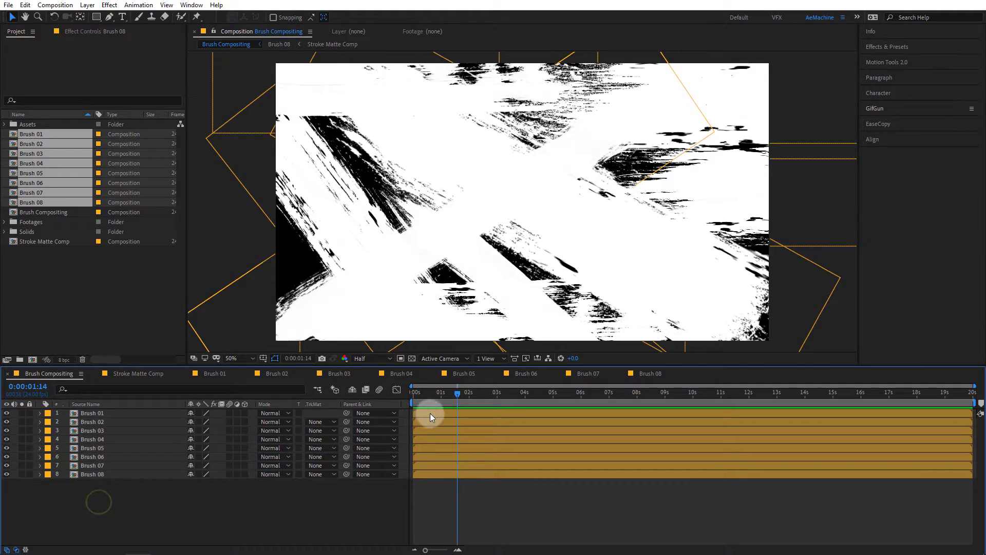
# Stagger the start times of the eight brush layers within roughly the first second and preview the combined reveal.
pyautogui.moveTo(431, 413)
pyautogui.mouseDown()
pyautogui.moveTo(446, 414)
pyautogui.moveTo(433, 421)
pyautogui.moveTo(454, 434)
pyautogui.moveTo(442, 441)
pyautogui.moveTo(454, 448)
pyautogui.moveTo(431, 457)
pyautogui.moveTo(461, 474)
pyautogui.mouseUp()
pyautogui.moveTo(453, 430); pyautogui.dragTo(445, 431)
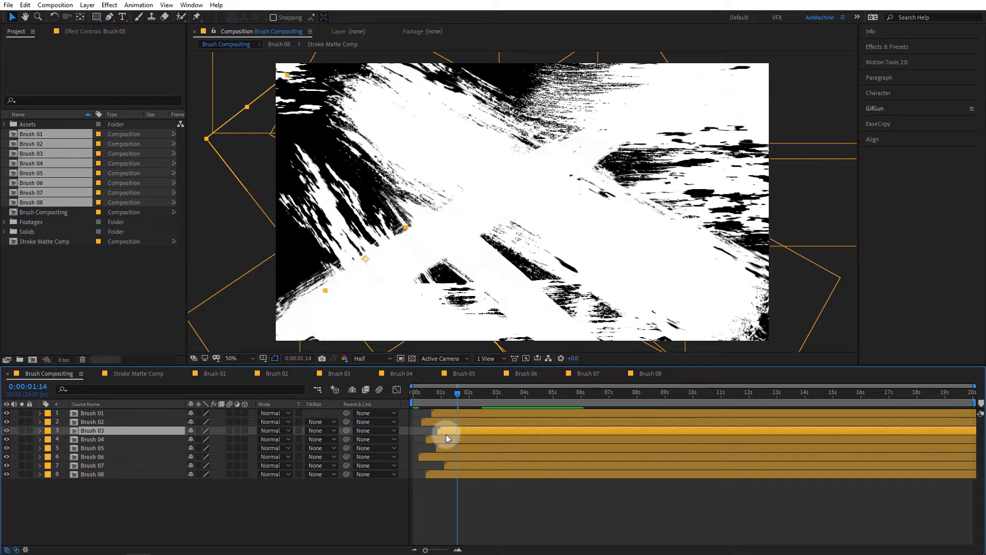
pyautogui.click(409, 392)
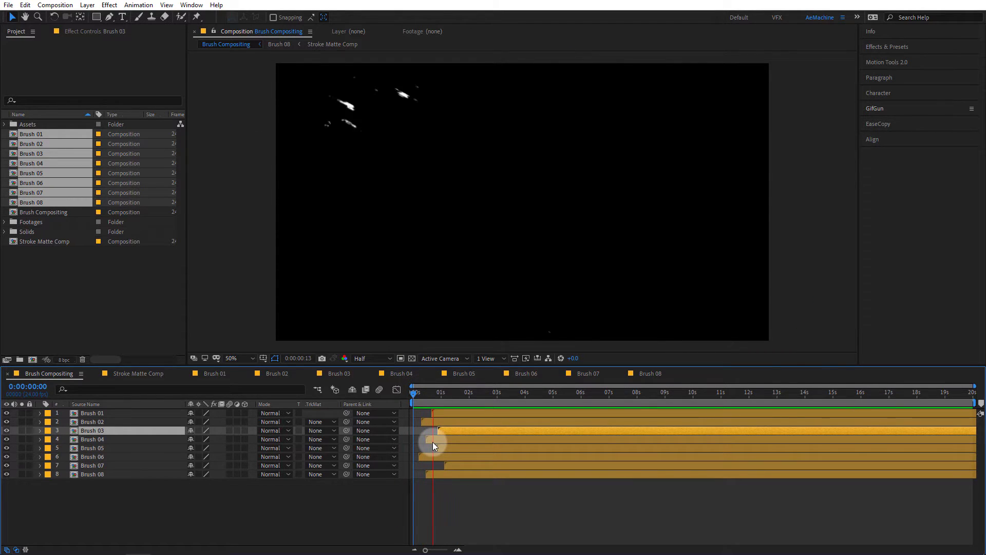
pyautogui.press('space')
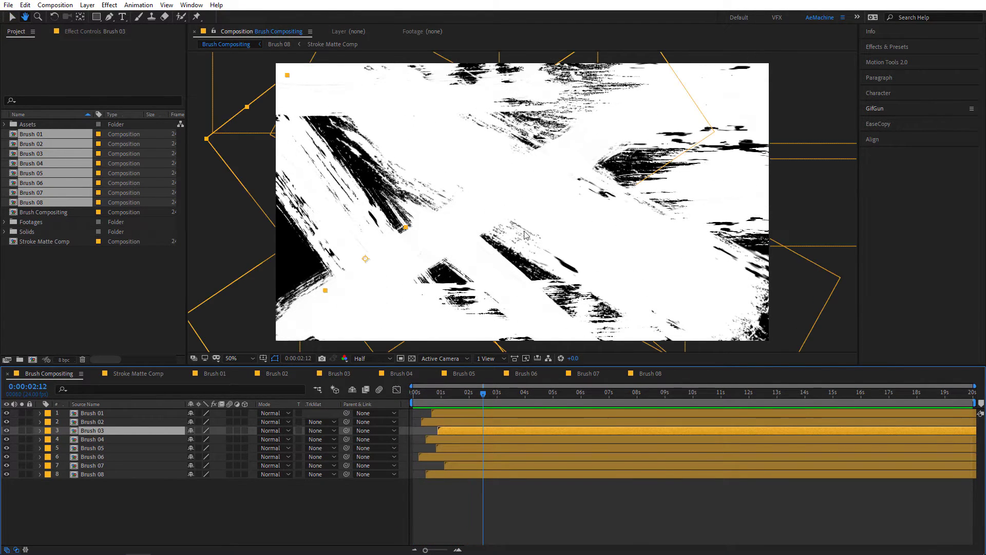
pyautogui.moveTo(483, 397); pyautogui.dragTo(479, 402)
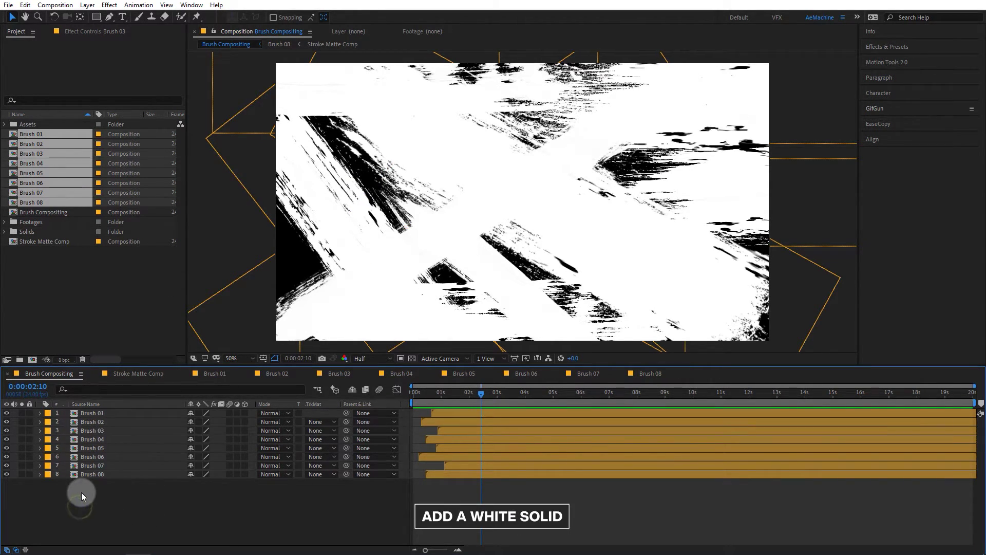
# Add a white 1920 × 1080 px solid named BG Fill and place it beneath all the brush layers.
pyautogui.rightClick(81, 492)
pyautogui.moveTo(125, 383)
pyautogui.click(232, 406)
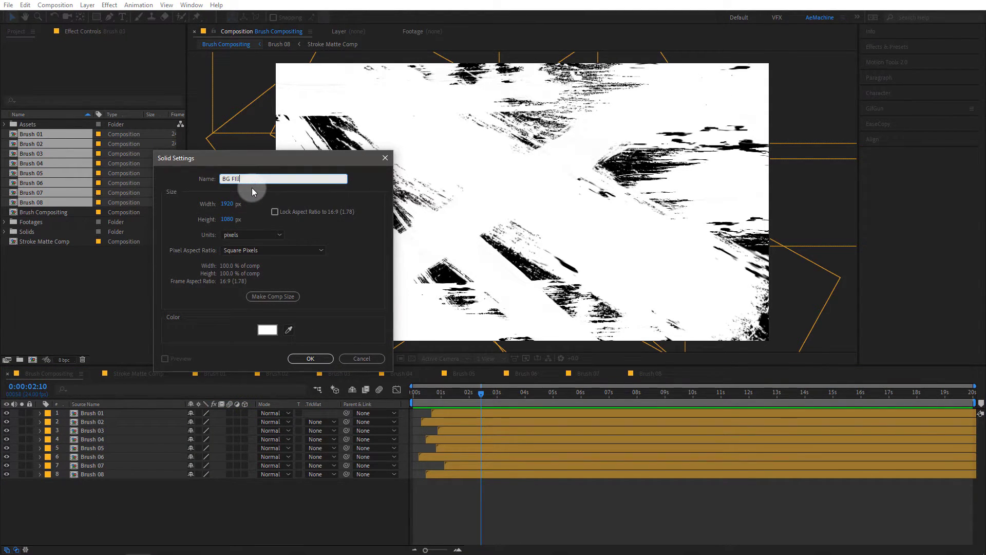
pyautogui.click(310, 359)
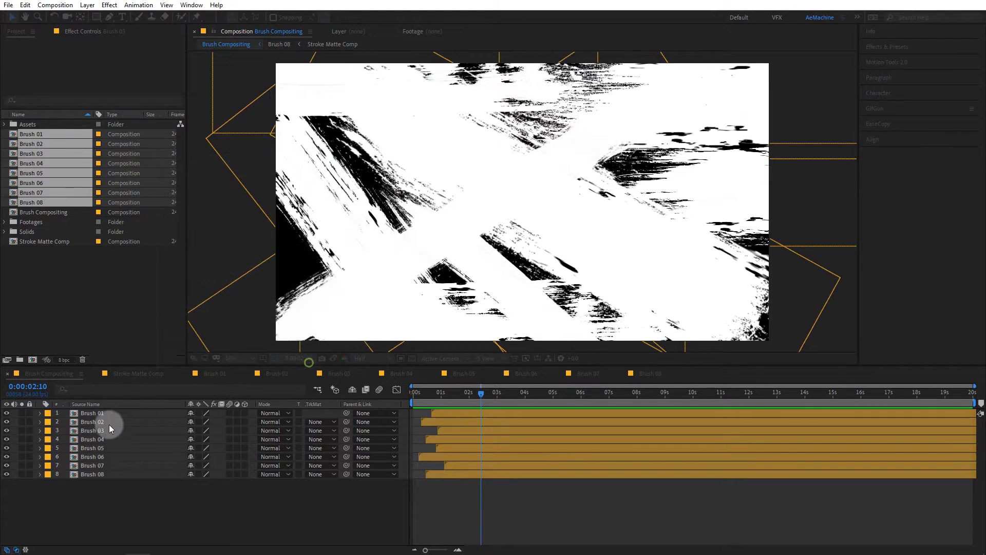
pyautogui.moveTo(88, 413); pyautogui.dragTo(100, 494)
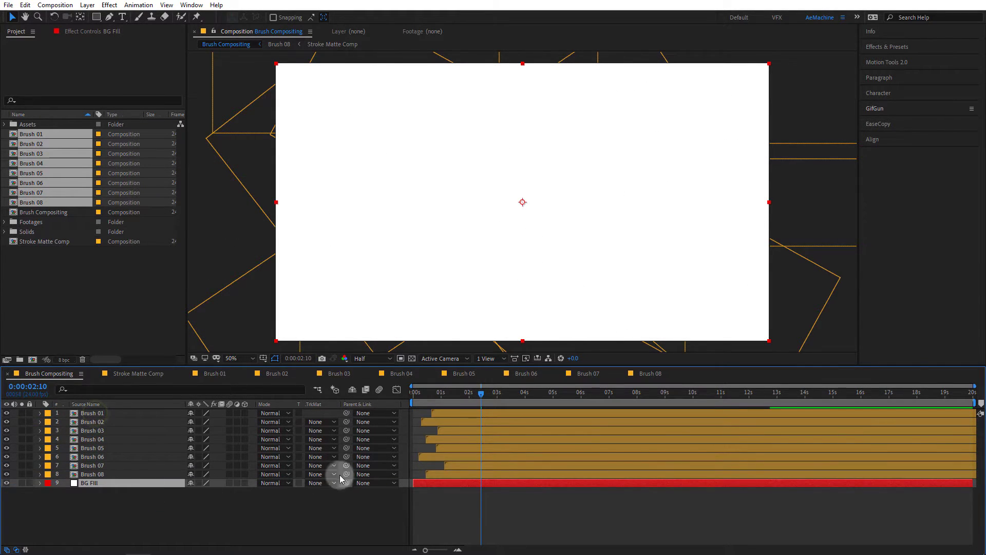
# Trim the start of the BG Fill layer to just before 0:00:02:10 and preview the animation from the beginning.
pyautogui.moveTo(416, 485); pyautogui.dragTo(464, 490)
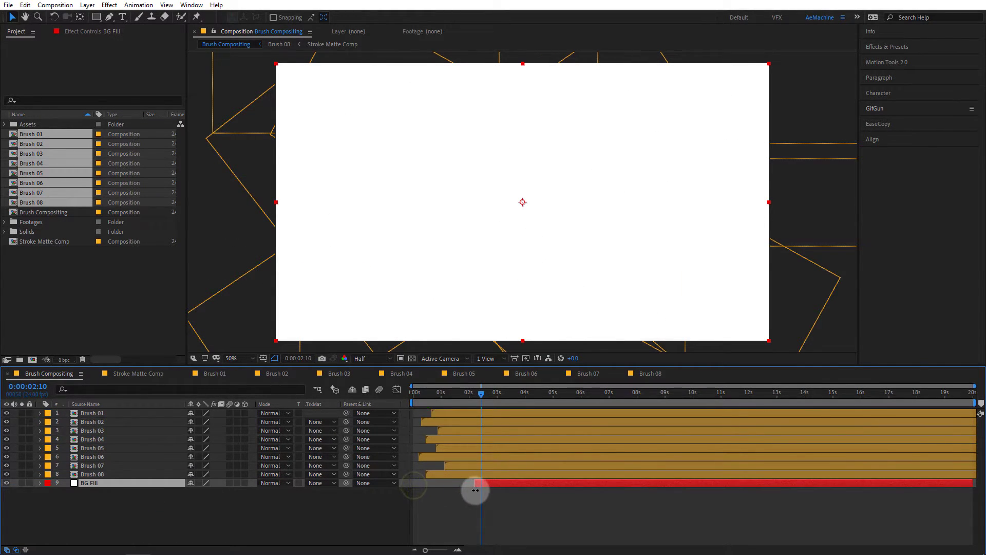
pyautogui.moveTo(481, 398)
pyautogui.mouseDown()
pyautogui.moveTo(418, 399)
pyautogui.moveTo(485, 409)
pyautogui.moveTo(410, 415)
pyautogui.mouseUp()
pyautogui.press('space')
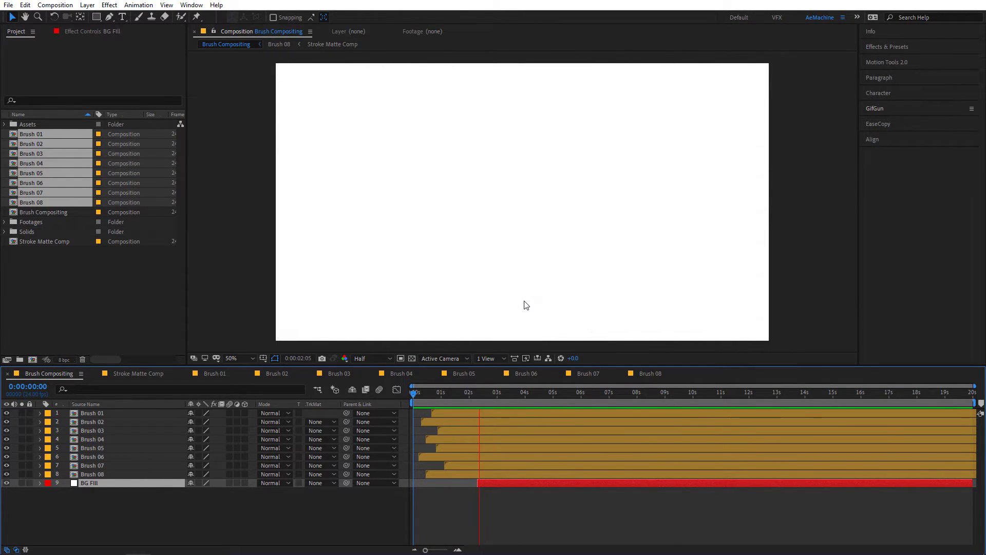
pyautogui.press('space')
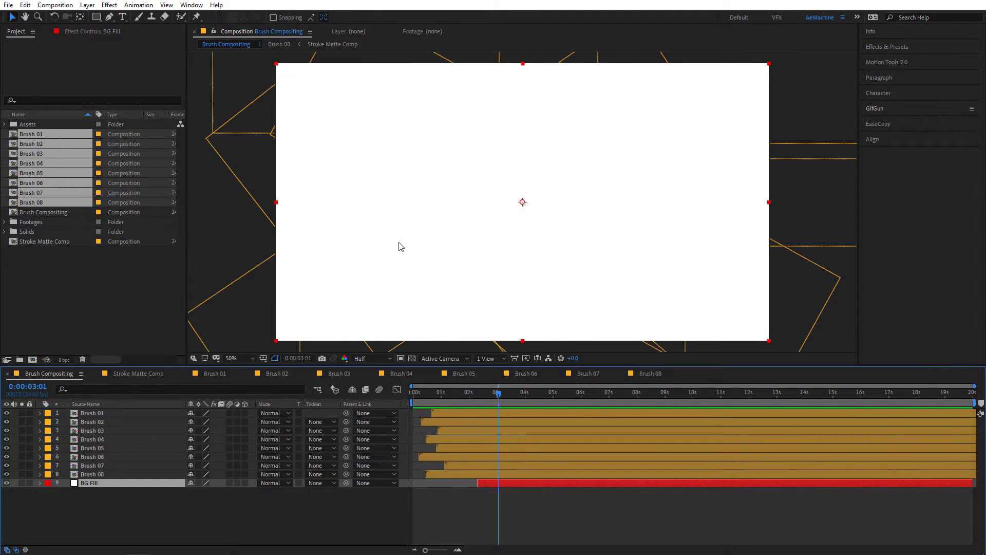
# Create a 1920 × 1080, 24 fps, 20-second composition named Brush Final Comp and put it first among the open timelines.
pyautogui.click(149, 495)
pyautogui.click(95, 324)
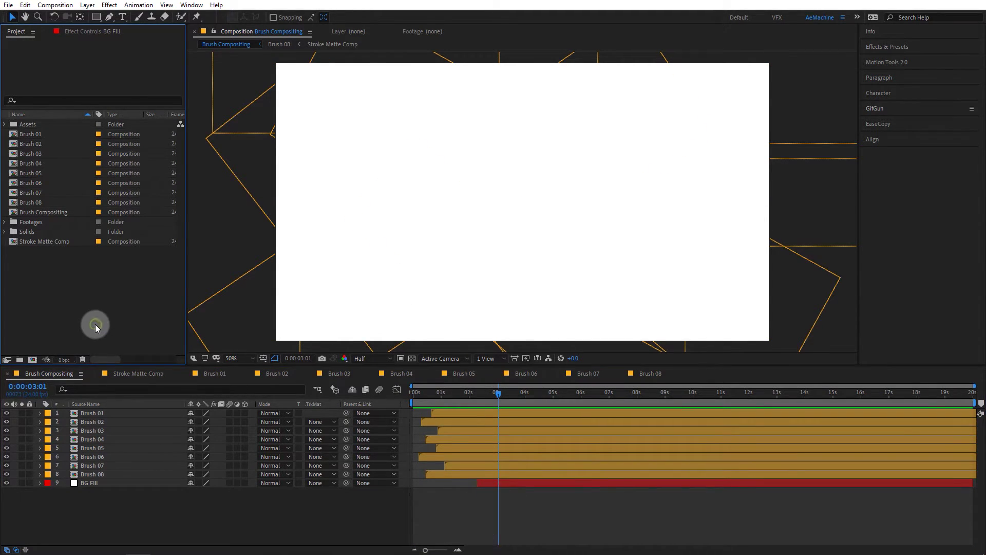
pyautogui.click(32, 360)
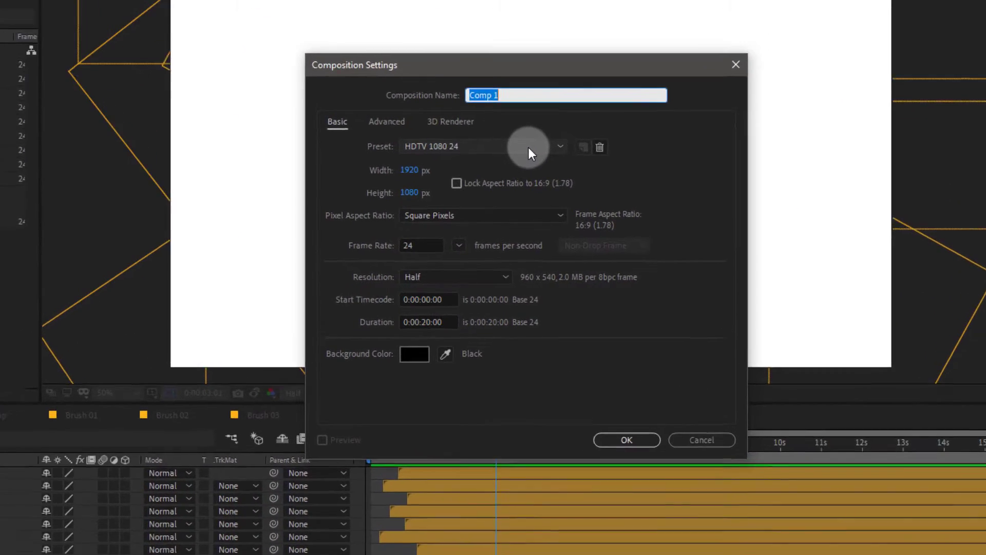
pyautogui.write('Brush Final Comp')
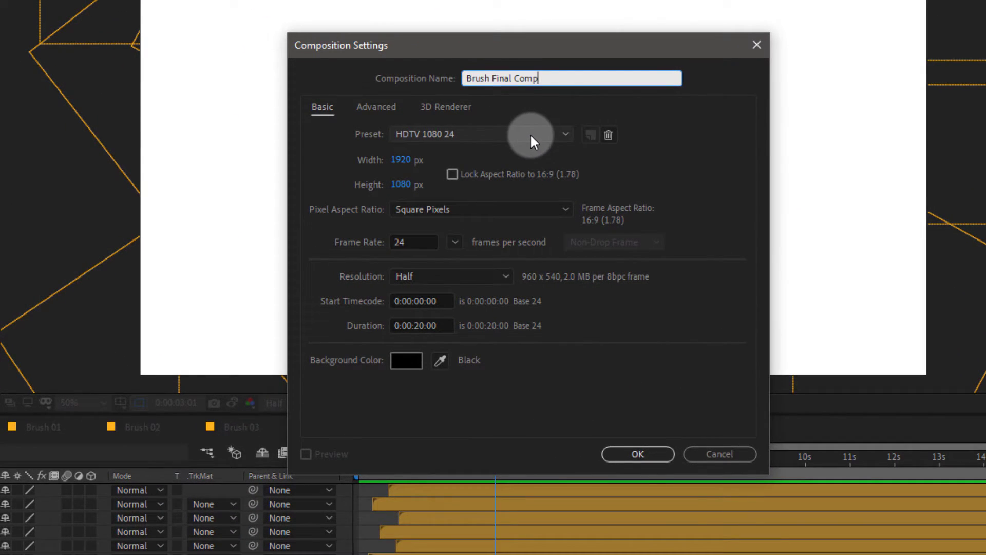
pyautogui.click(629, 452)
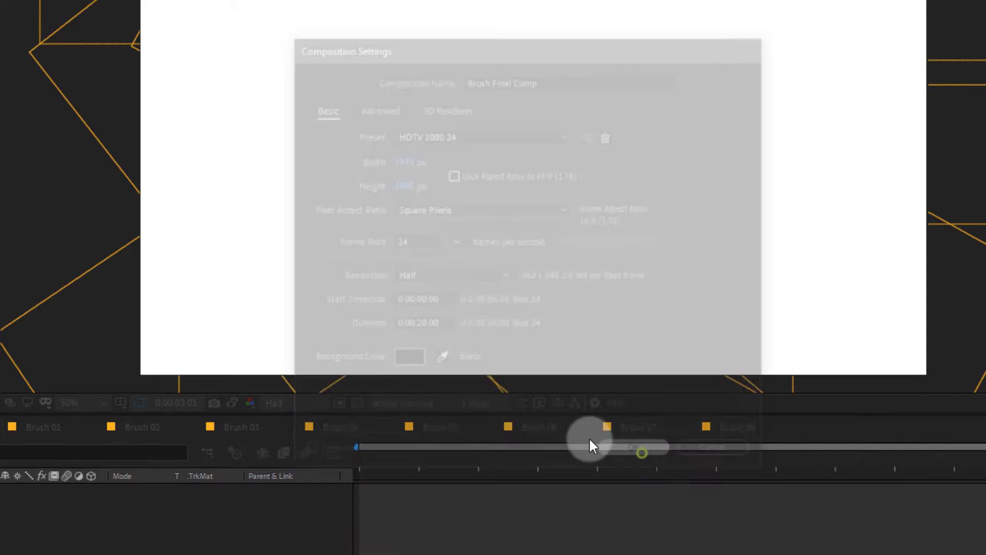
pyautogui.moveTo(840, 427); pyautogui.dragTo(553, 430)
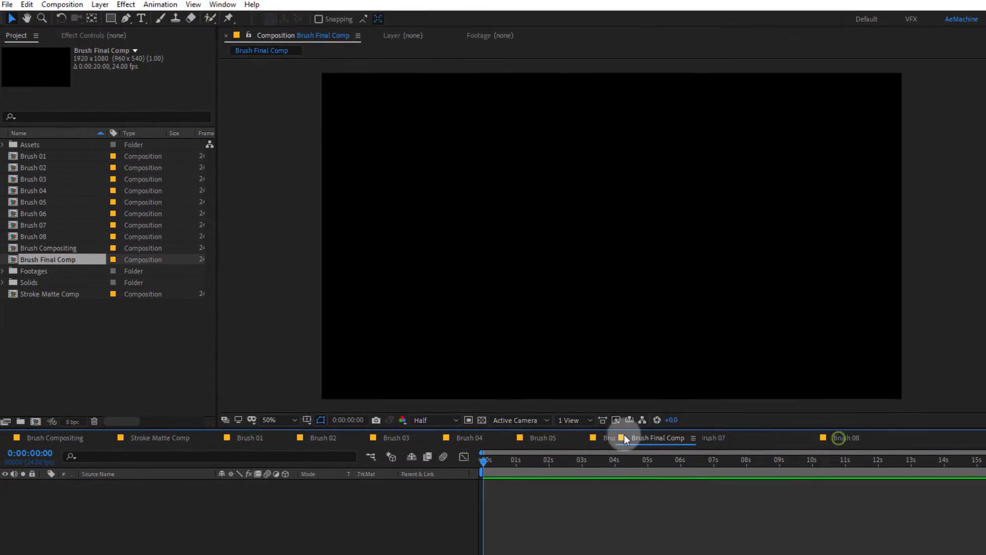
pyautogui.moveTo(624, 433); pyautogui.dragTo(297, 433)
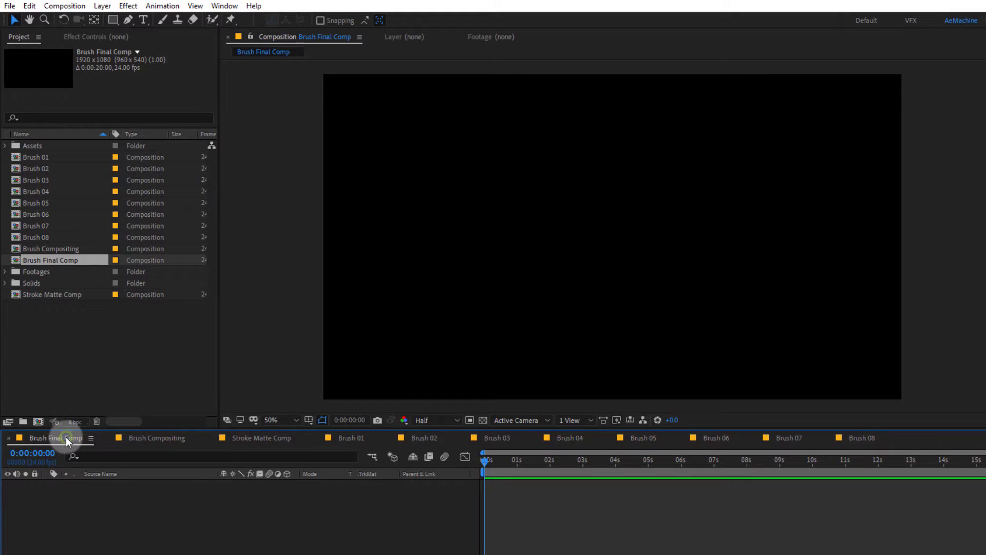
# Add the Brush Compositing composition to Brush Final Comp as a layer and preview it.
pyautogui.click(64, 362)
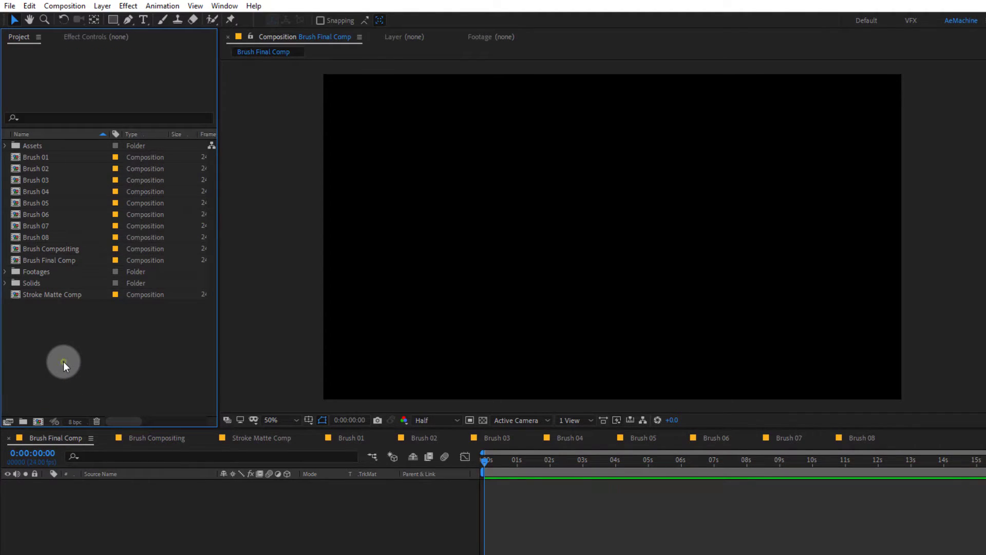
pyautogui.moveTo(58, 248)
pyautogui.mouseDown()
pyautogui.moveTo(69, 248)
pyautogui.moveTo(100, 516)
pyautogui.moveTo(133, 519)
pyautogui.mouseUp()
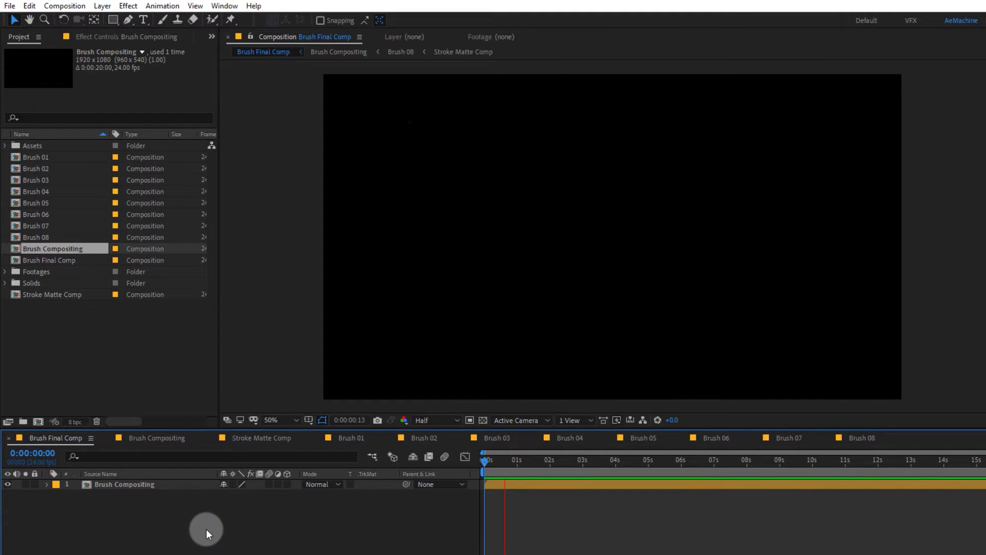
pyautogui.press('space')
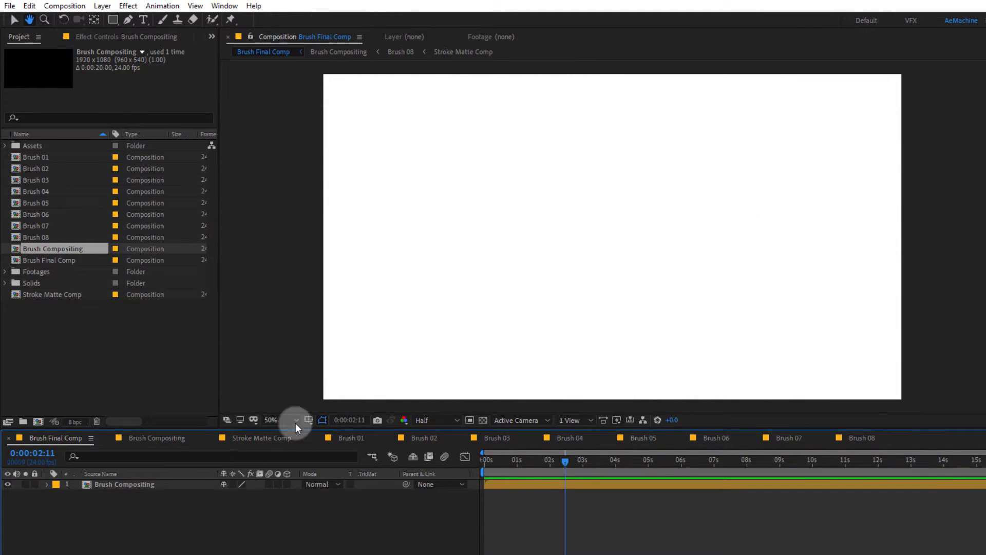
# Duplicate the Brush Compositing layer and delay the lower copy's start by about half a second.
pyautogui.moveTo(568, 462); pyautogui.dragTo(529, 476)
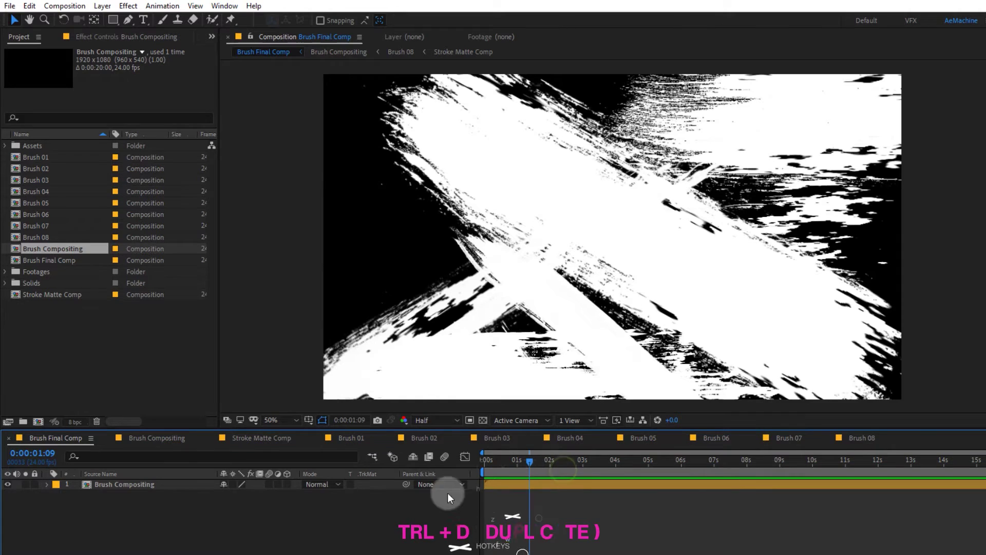
pyautogui.click(131, 488)
pyautogui.hotkey('ctrl', 'd')
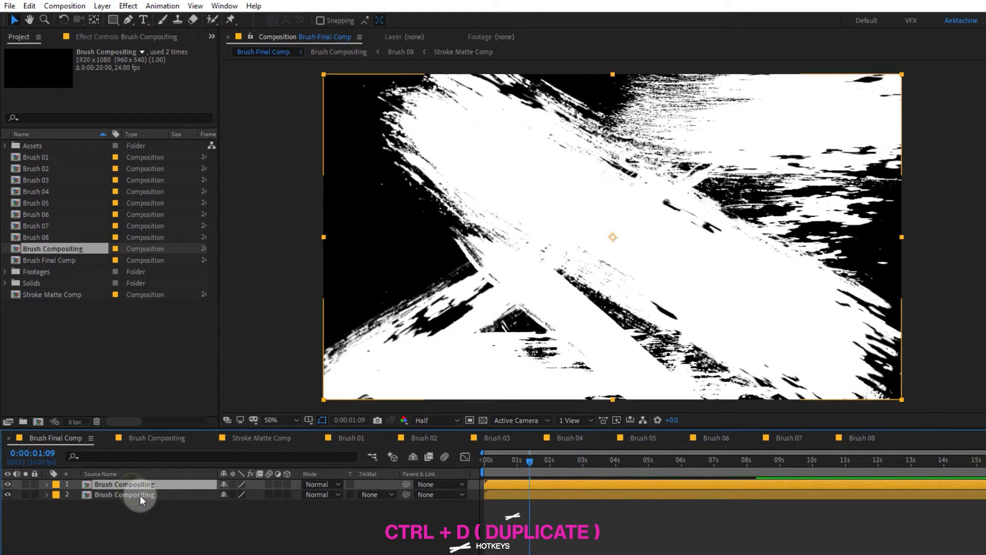
pyautogui.click(136, 495)
pyautogui.moveTo(503, 495); pyautogui.dragTo(516, 498)
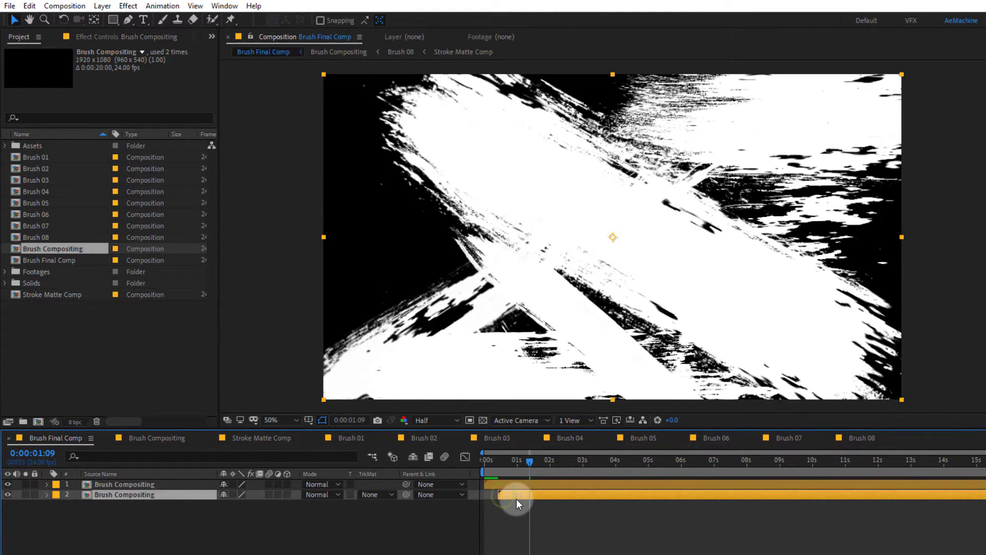
# Apply the Fill effect to the lower Brush Compositing layer and set its colour to white.
pyautogui.click(109, 494)
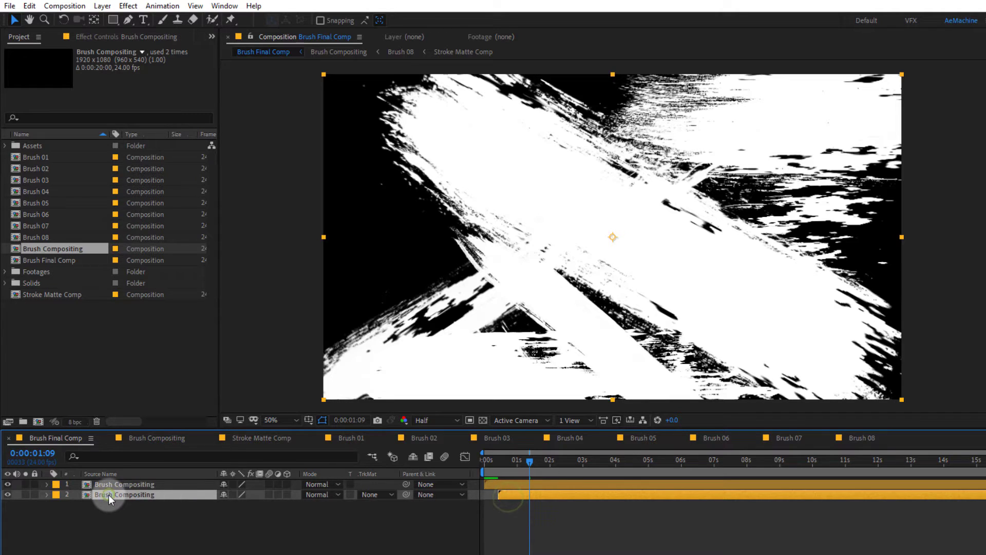
pyautogui.hotkey('ctrl', 'space')
pyautogui.write('fill')
pyautogui.press('Return')
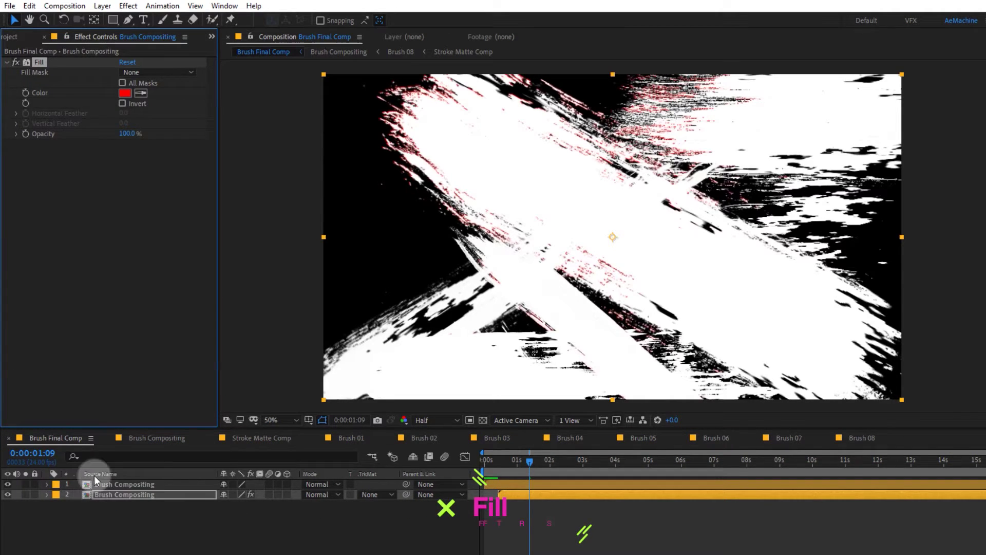
pyautogui.moveTo(195, 262); pyautogui.dragTo(121, 216)
pyautogui.click(406, 245)
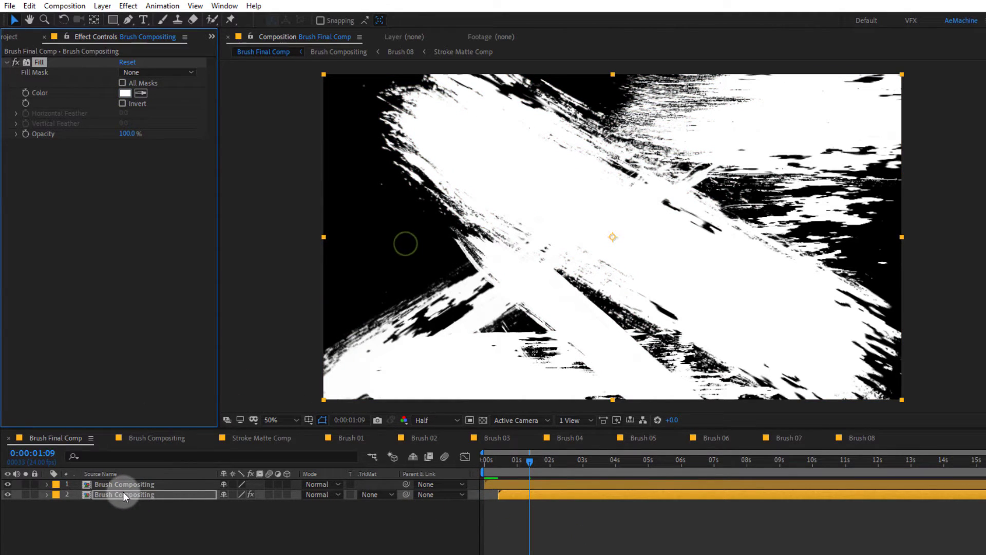
# Apply the Simple Choker effect to the lower Brush Compositing layer and set its Choke Matte to -20.
pyautogui.hotkey('ctrl', 'space')
pyautogui.write('simpl')
pyautogui.press('Return')
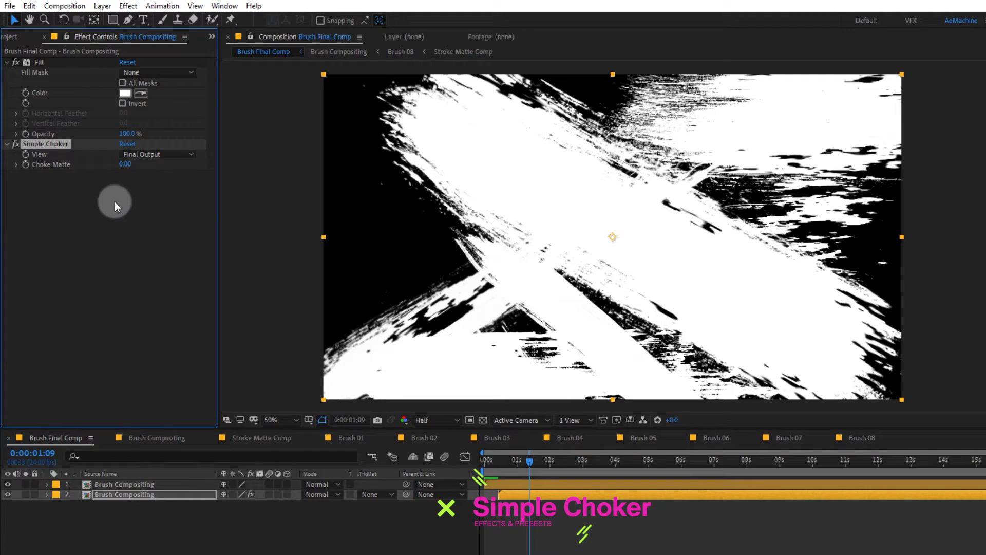
pyautogui.write('-20')
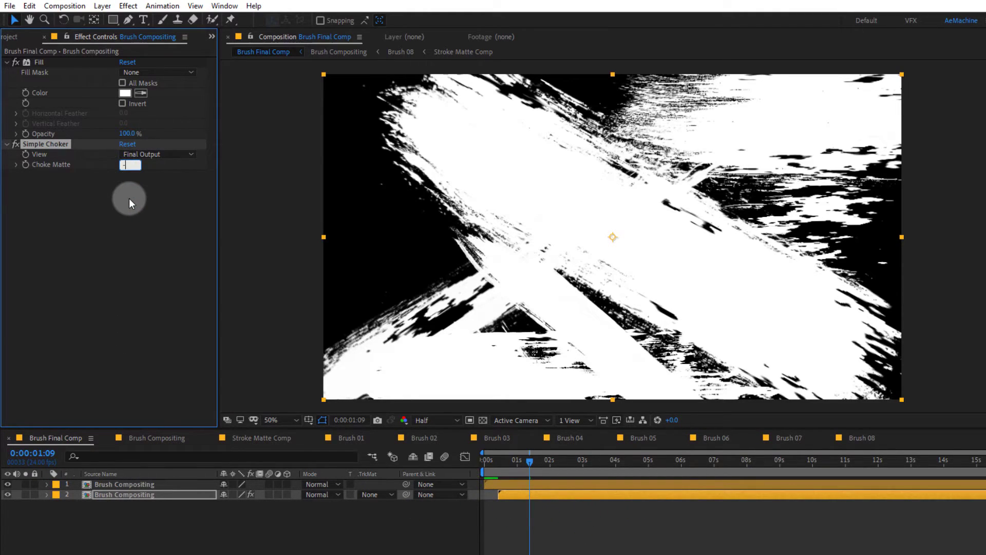
pyautogui.click(149, 248)
# Preview the finished brush transition matte from the beginning of Brush Final Comp.
pyautogui.moveTo(525, 467); pyautogui.dragTo(467, 473)
pyautogui.press('space')
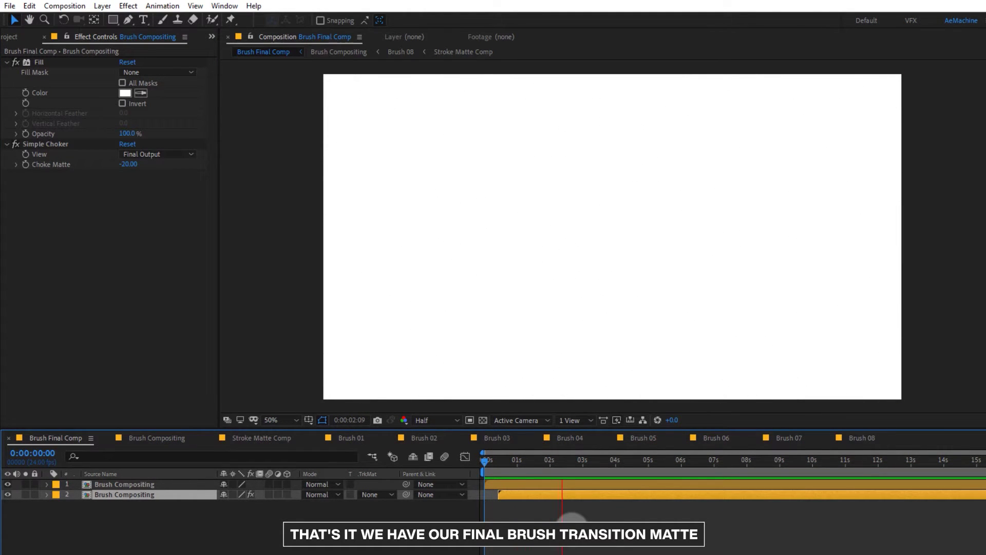
pyautogui.press('space')
pyautogui.click(340, 530)
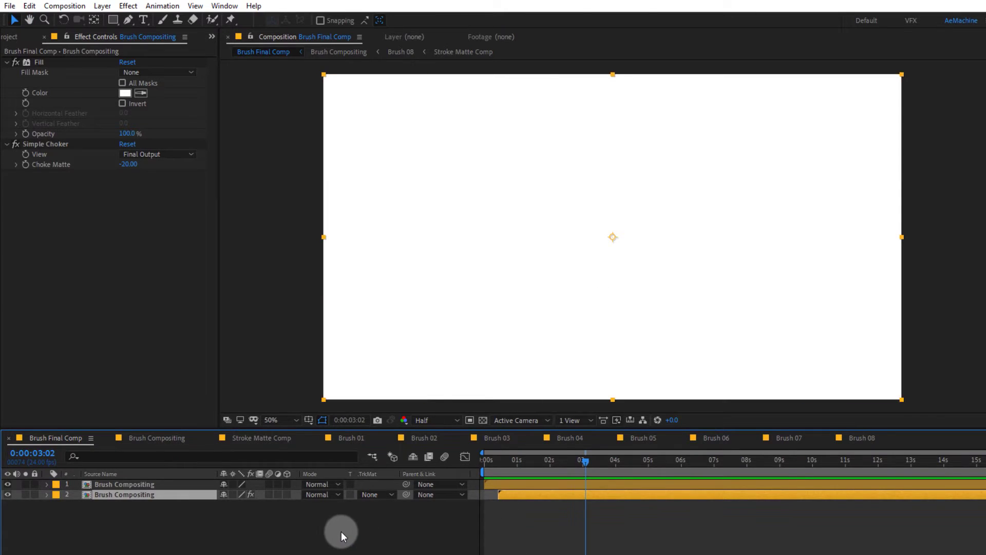
# Create a 20-second HDTV 1080 24 composition named Final Animation and place it first among the open timelines.
pyautogui.click(13, 36)
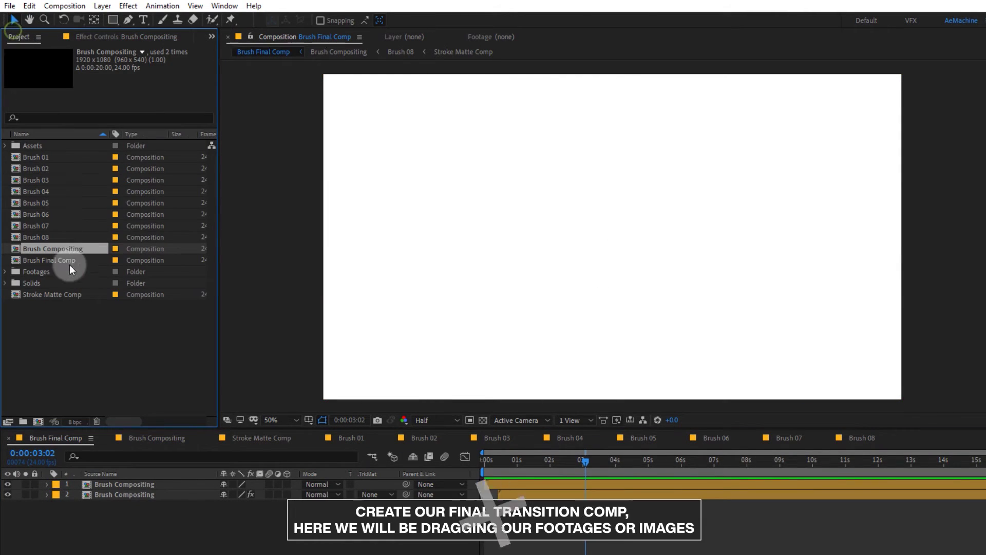
pyautogui.click(37, 421)
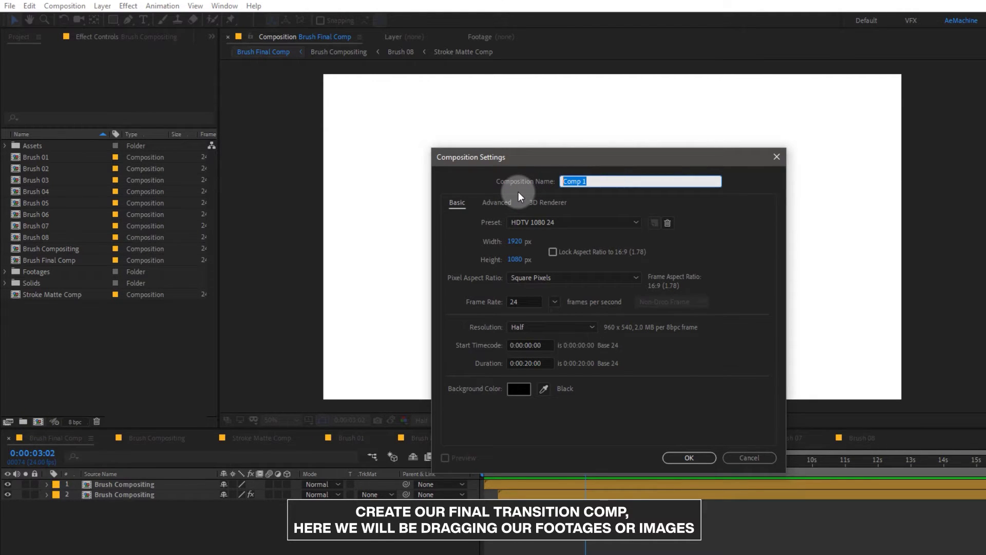
pyautogui.write('Final ')
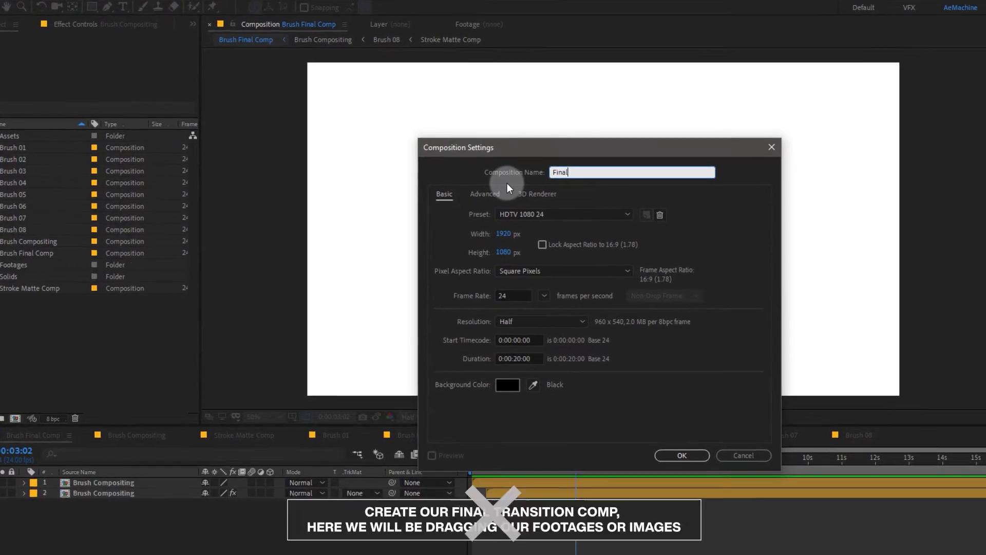
pyautogui.write('Ani')
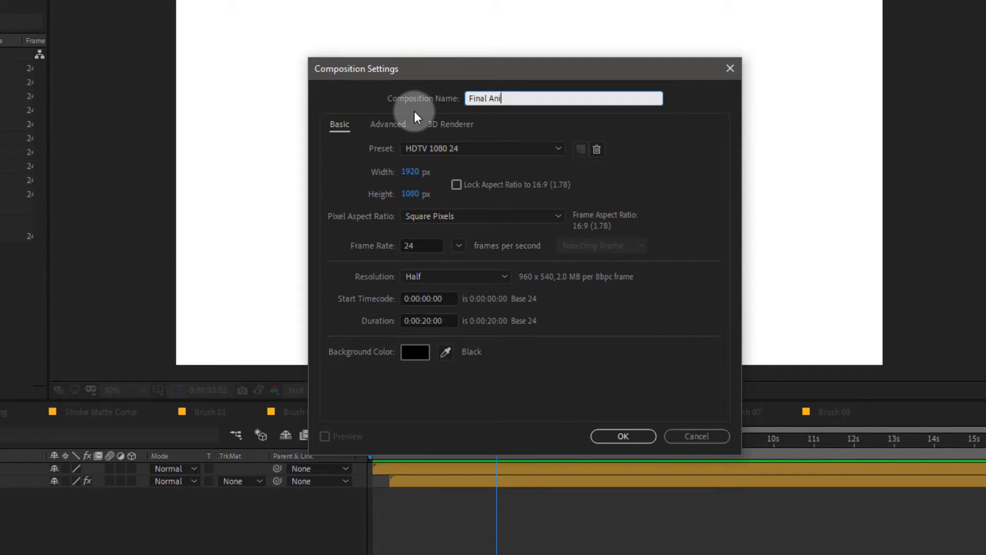
pyautogui.write('mation')
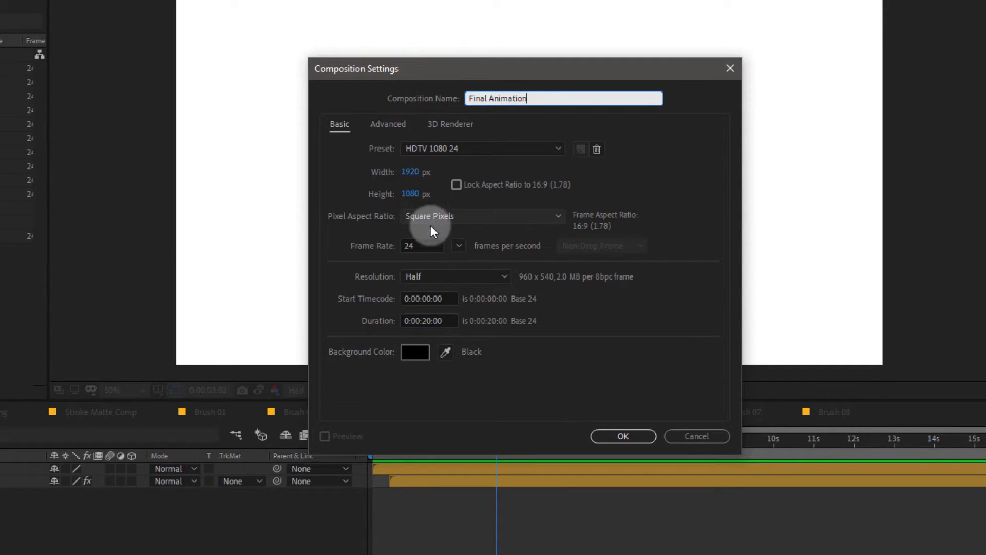
pyautogui.click(618, 434)
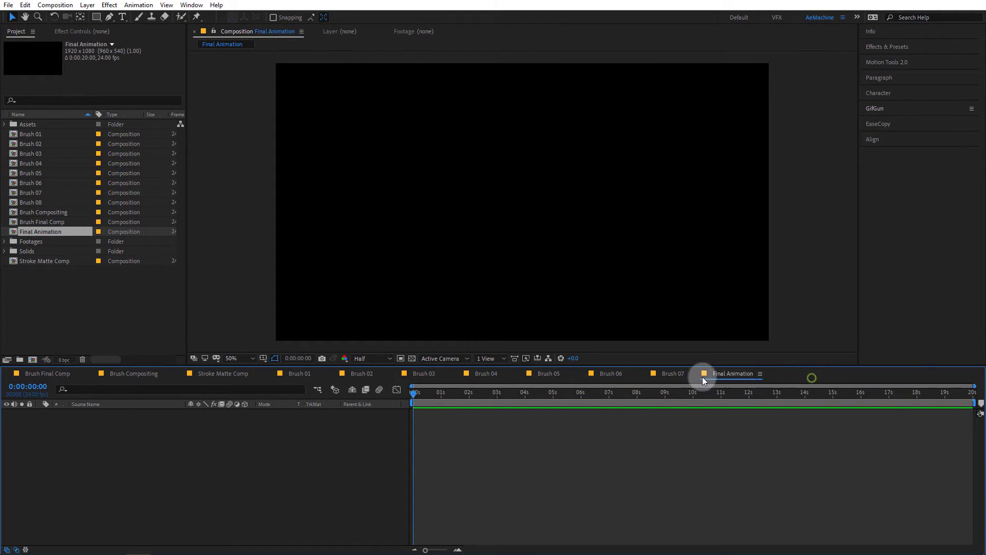
pyautogui.moveTo(703, 379); pyautogui.dragTo(30, 376)
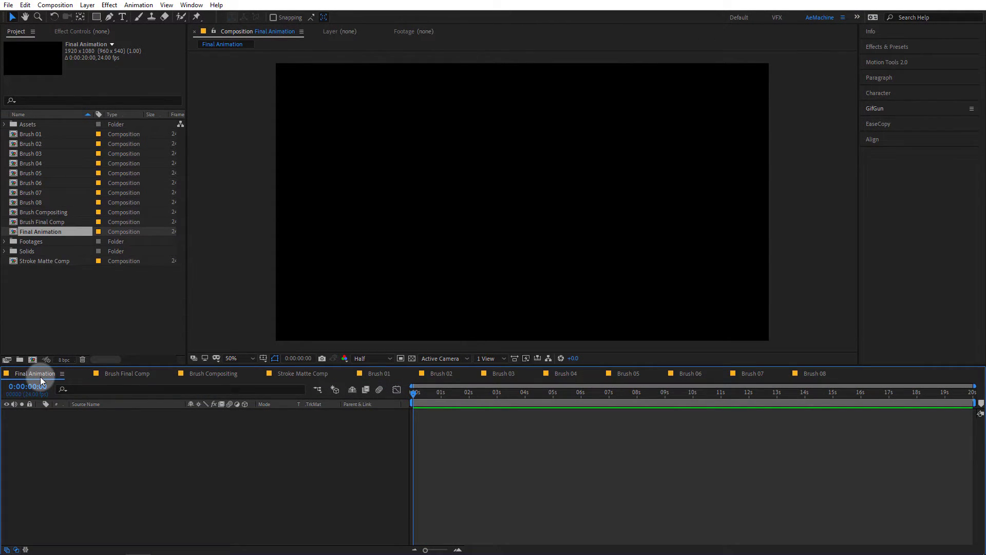
pyautogui.click(99, 423)
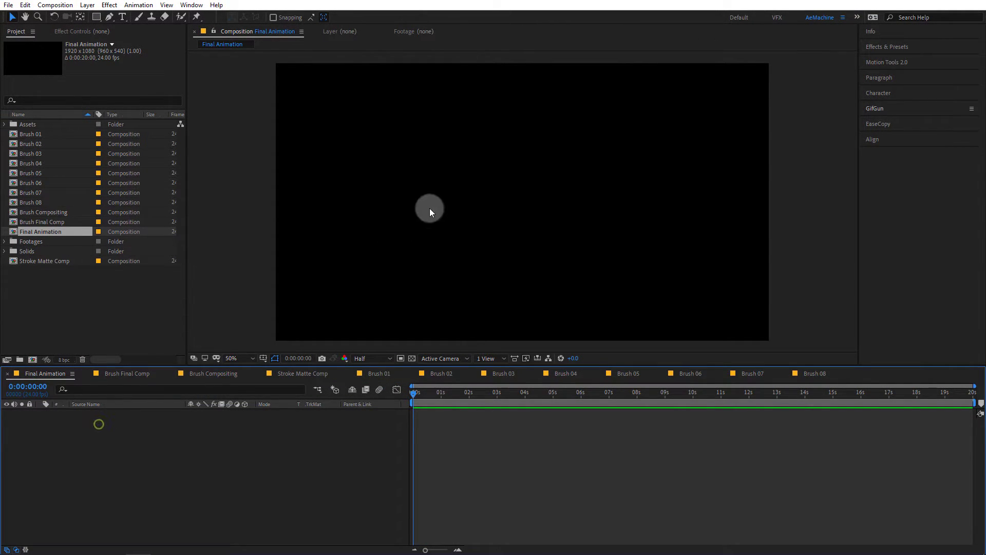
# Expand the Footages folder and add Footage 01.mp4 as the base layer of Final Animation.
pyautogui.click(72, 287)
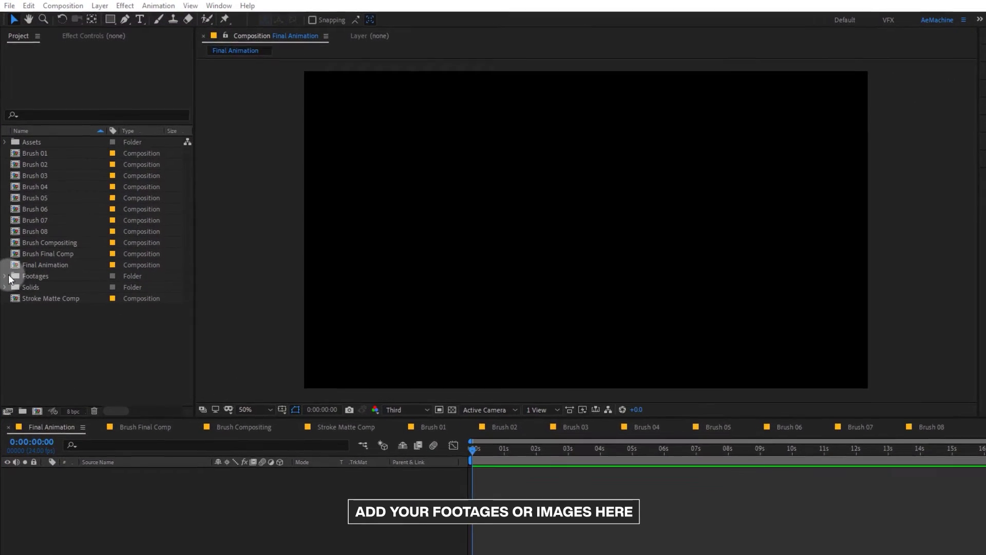
pyautogui.click(7, 276)
pyautogui.click(64, 289)
pyautogui.moveTo(64, 294); pyautogui.dragTo(116, 513)
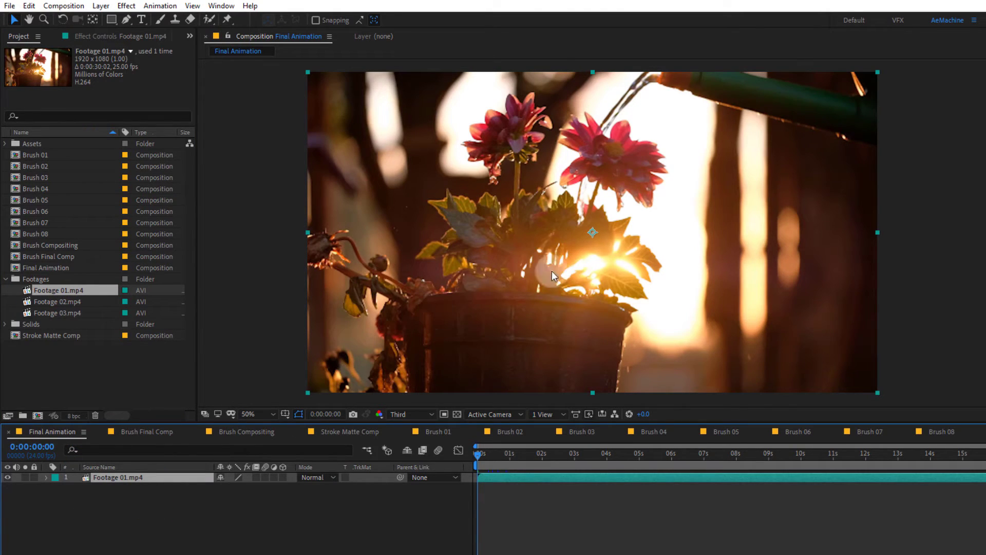
# Add Brush Final Comp above Footage 01.mp4 and scrub to 0:00:00:14 to check the brush strokes over the footage.
pyautogui.click(113, 368)
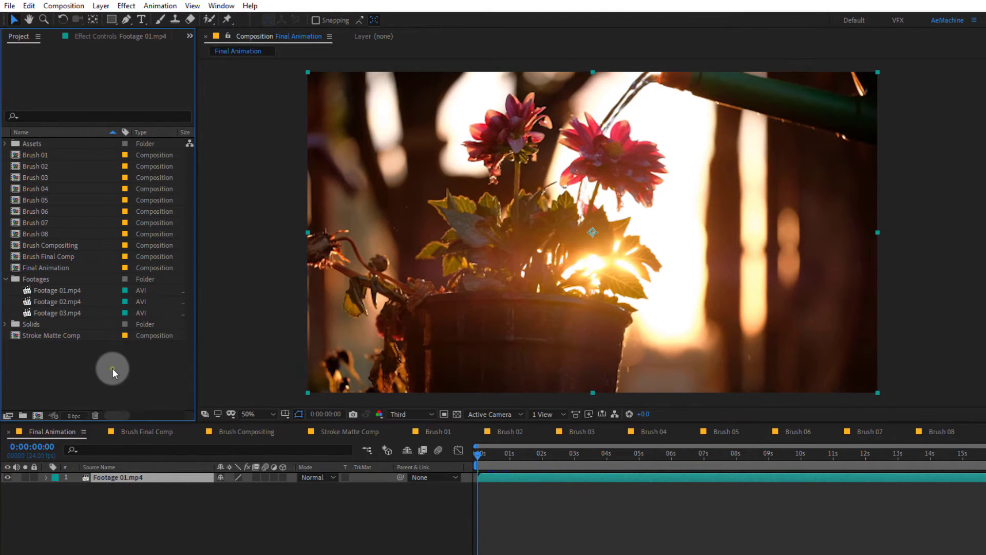
pyautogui.click(61, 257)
pyautogui.moveTo(60, 257); pyautogui.dragTo(122, 473)
pyautogui.click(477, 460)
pyautogui.moveTo(488, 459)
pyautogui.mouseDown()
pyautogui.moveTo(508, 464)
pyautogui.moveTo(497, 465)
pyautogui.mouseUp()
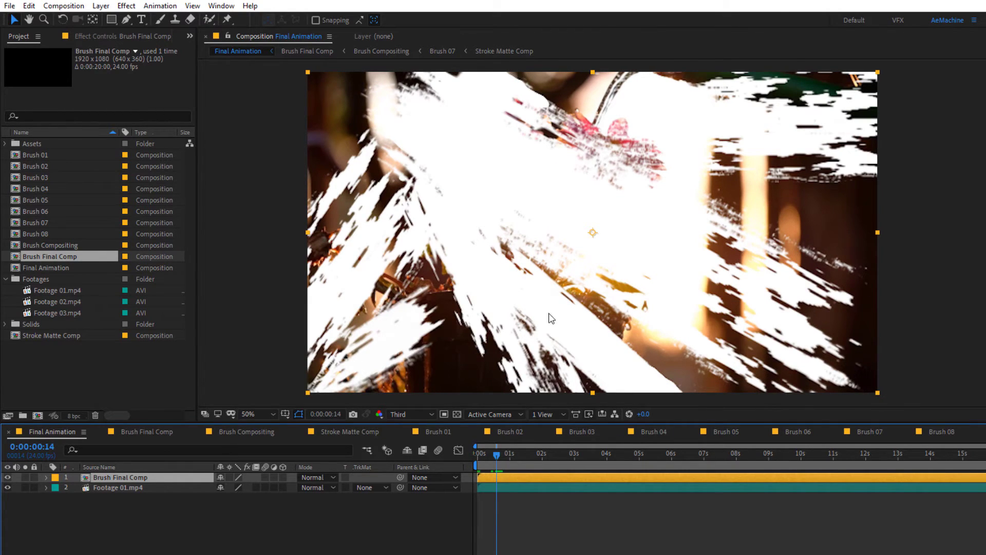
# Add Footage 02.mp4 directly below Brush Final Comp and shift both layers to start at about 2 seconds.
pyautogui.click(44, 312)
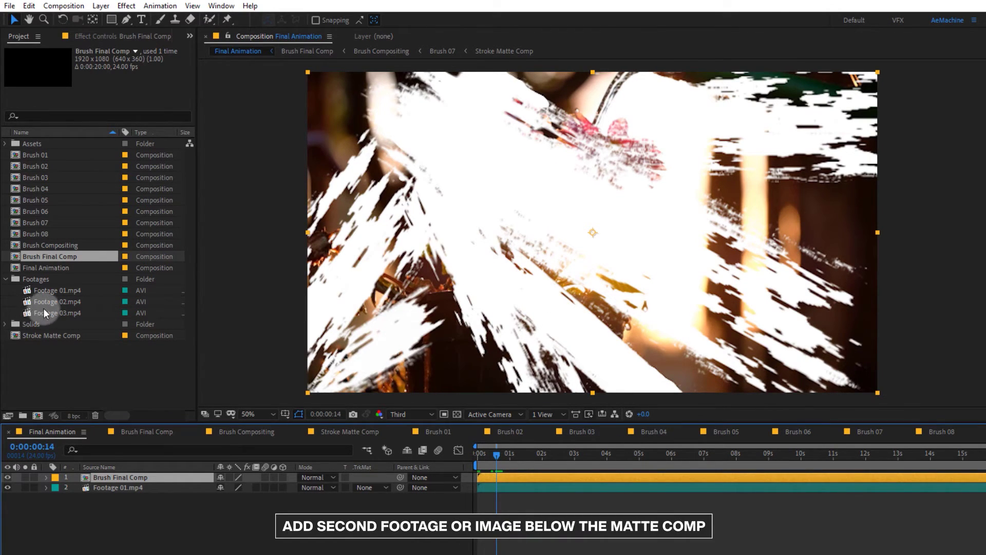
pyautogui.moveTo(72, 304); pyautogui.dragTo(126, 479)
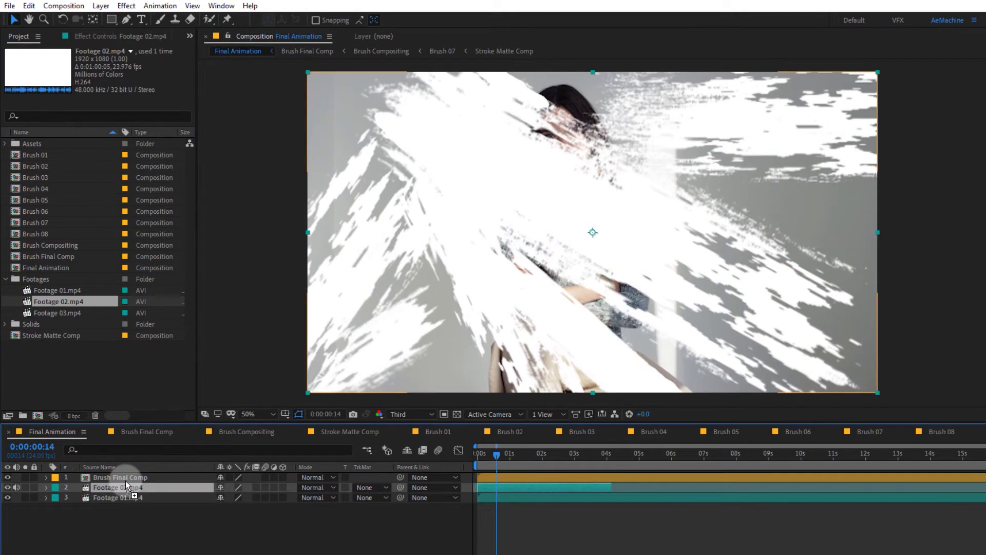
pyautogui.click(504, 486)
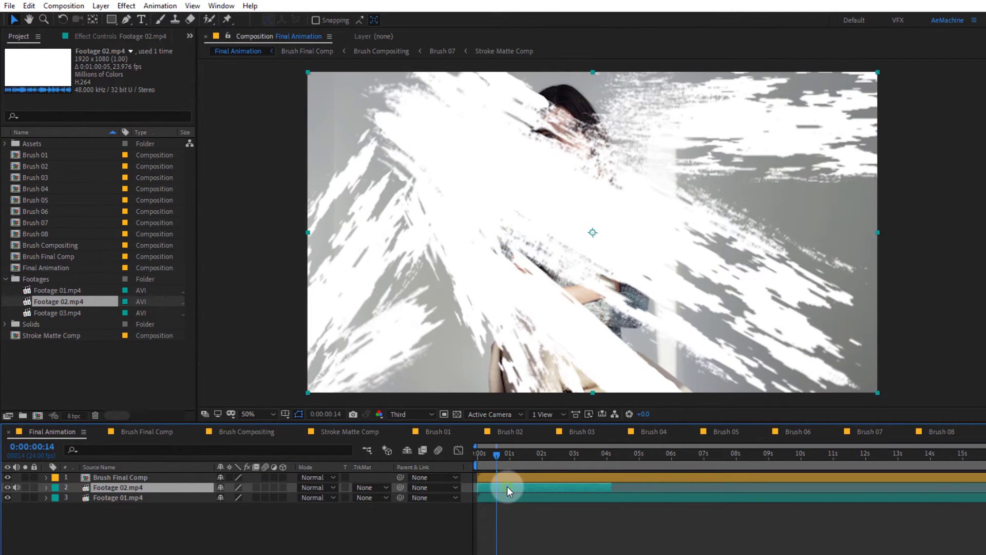
pyautogui.keyDown('shift'); pyautogui.click(506, 477); pyautogui.keyUp('shift')
pyautogui.moveTo(511, 476); pyautogui.dragTo(575, 480)
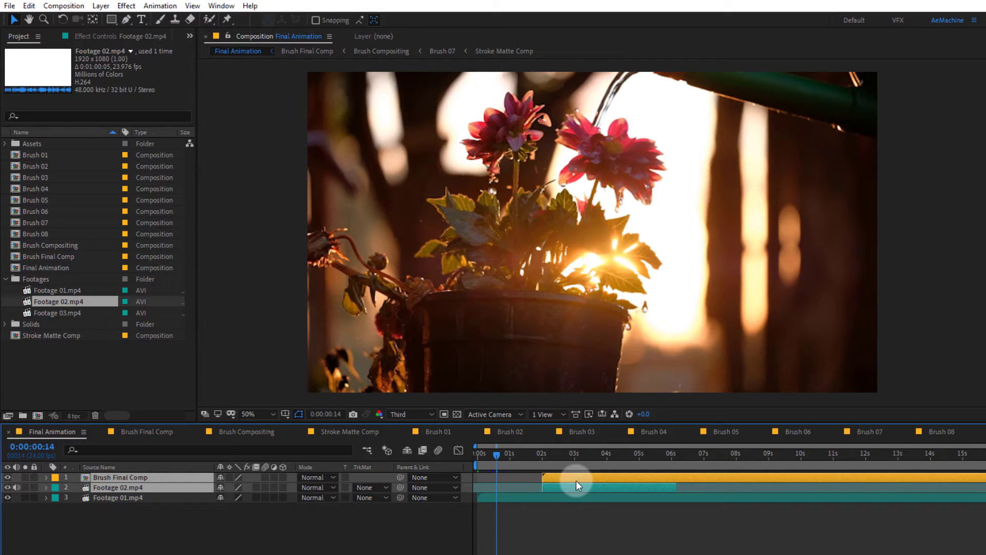
pyautogui.click(574, 524)
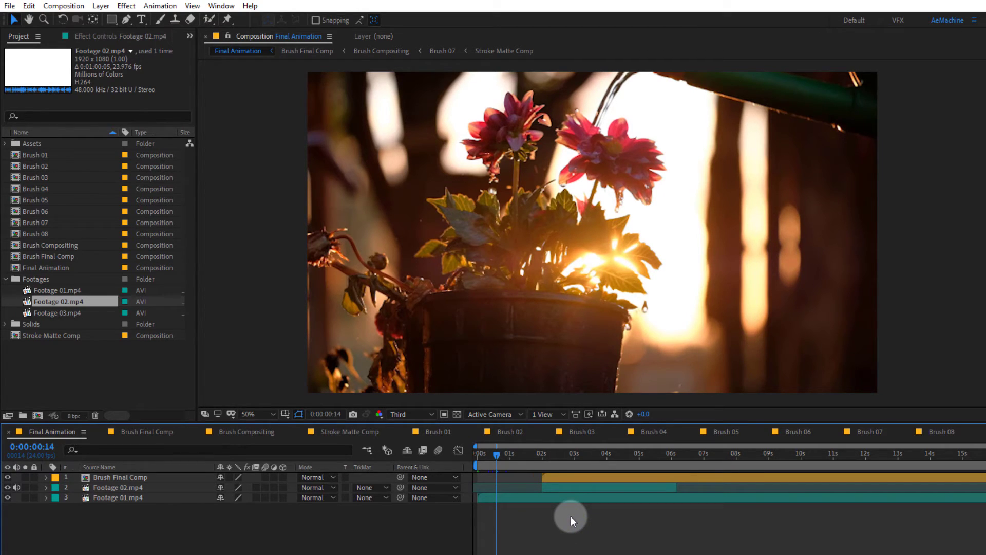
# Set Footage 02.mp4's track matte to Luma Matte "Brush Final Comp" and scrub through the transition.
pyautogui.click(137, 485)
pyautogui.click(366, 487)
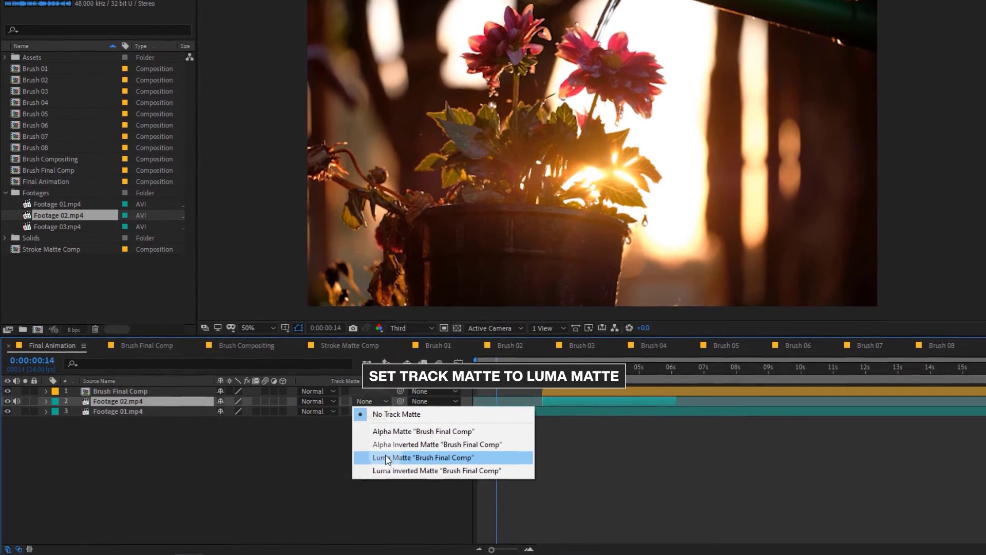
pyautogui.click(386, 458)
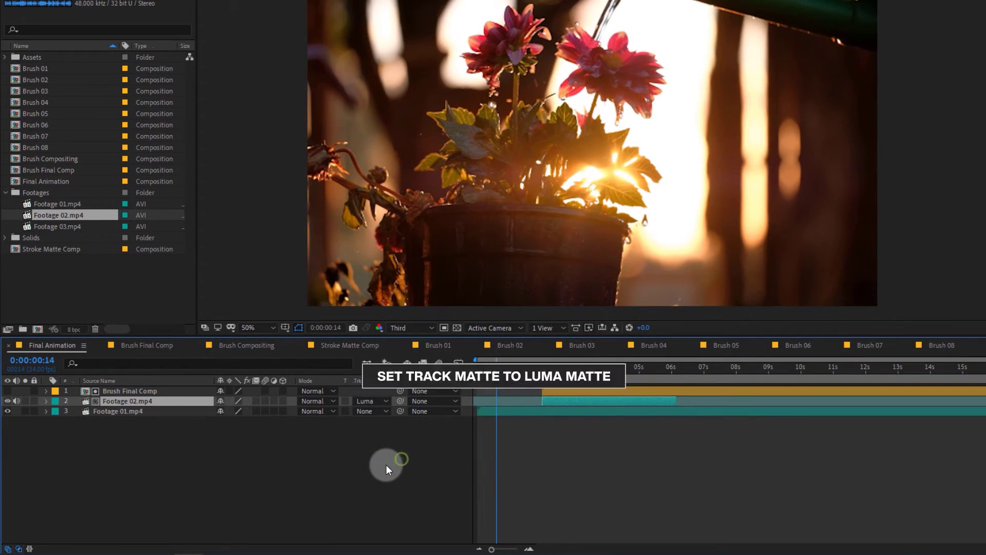
pyautogui.moveTo(499, 373); pyautogui.dragTo(531, 378)
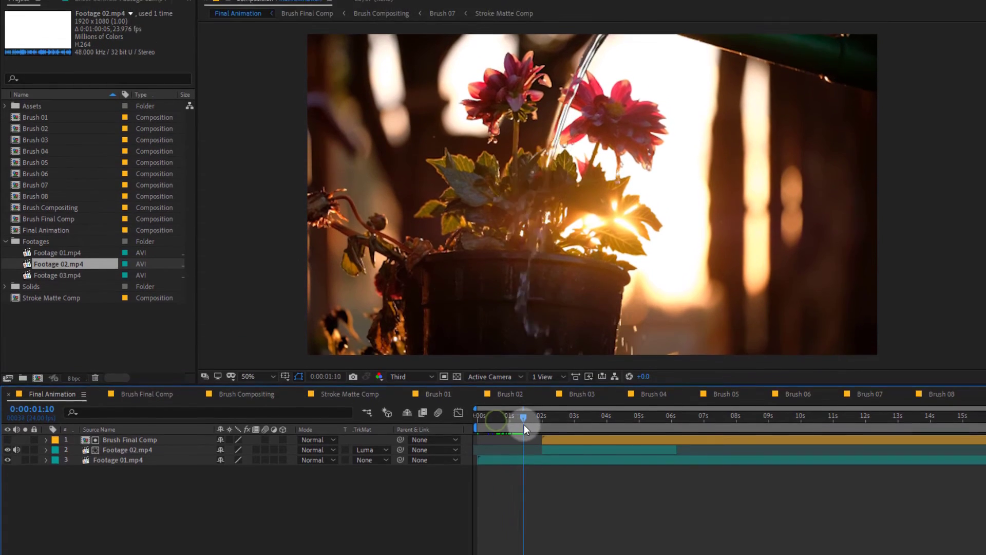
pyautogui.moveTo(530, 464); pyautogui.dragTo(578, 470)
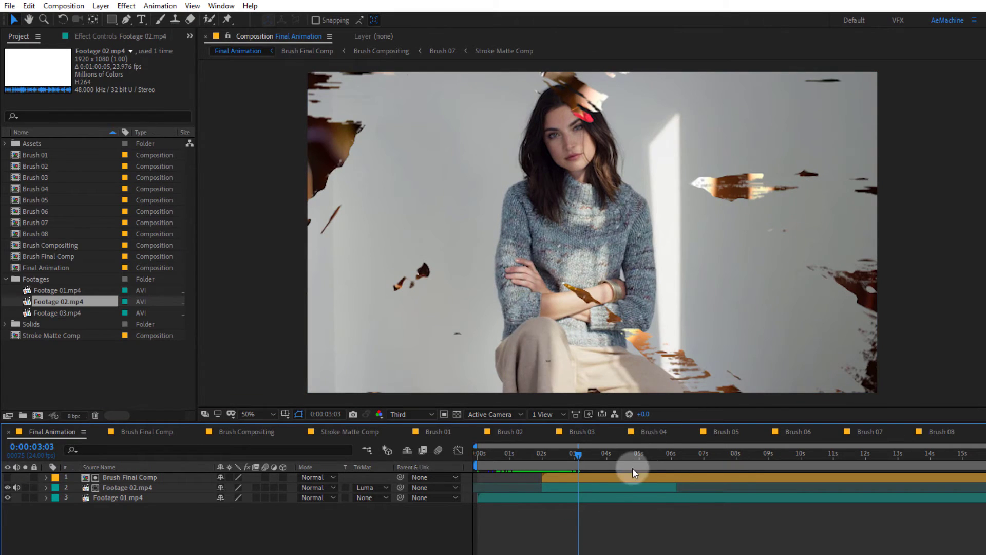
# Add Footage 03.mp4 as the uppermost layer and shift its start to about 5 seconds.
pyautogui.click(144, 525)
pyautogui.click(86, 373)
pyautogui.moveTo(79, 314); pyautogui.dragTo(136, 473)
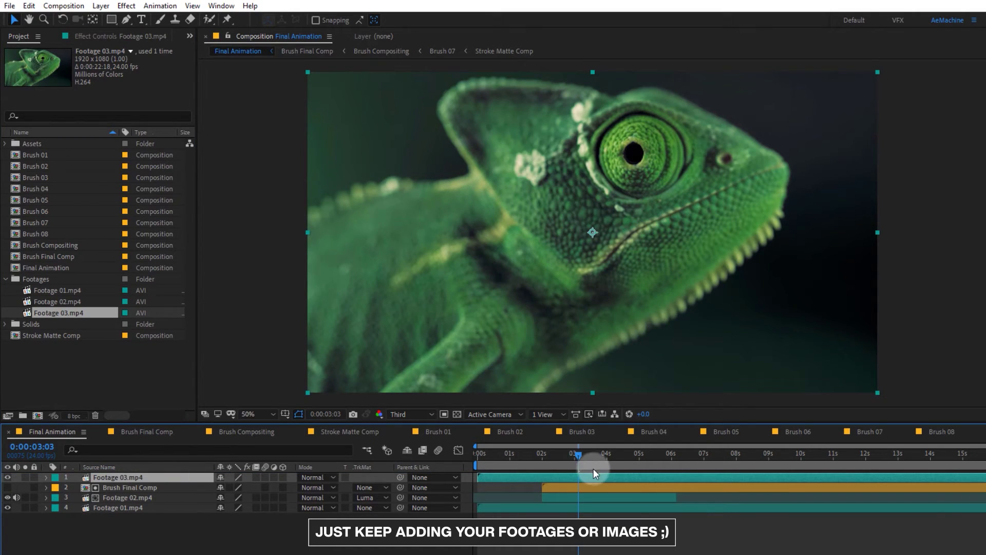
pyautogui.moveTo(580, 479); pyautogui.dragTo(726, 487)
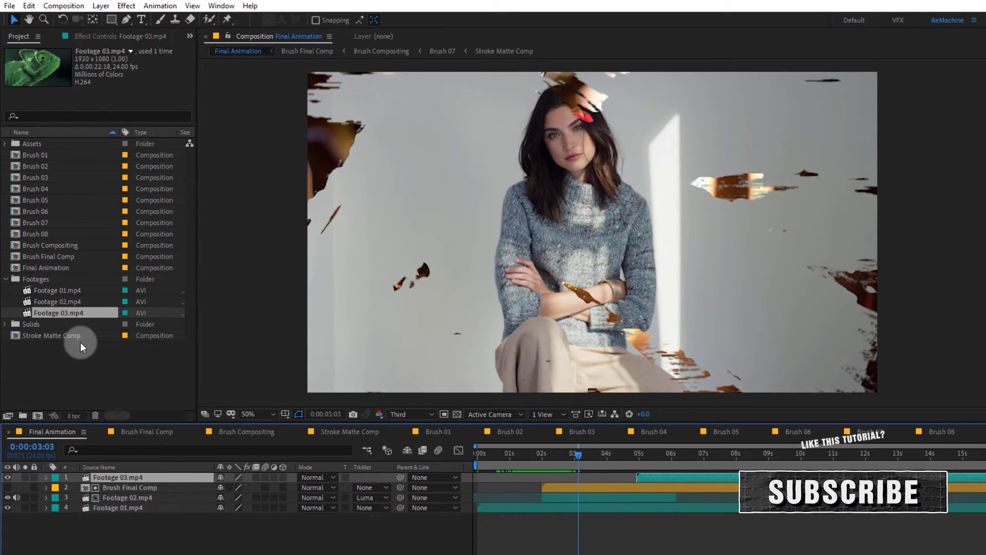
# Add another Brush Final Comp above Footage 03.mp4 and set Footage 03.mp4's track matte to Luma Matte.
pyautogui.moveTo(61, 258); pyautogui.dragTo(136, 474)
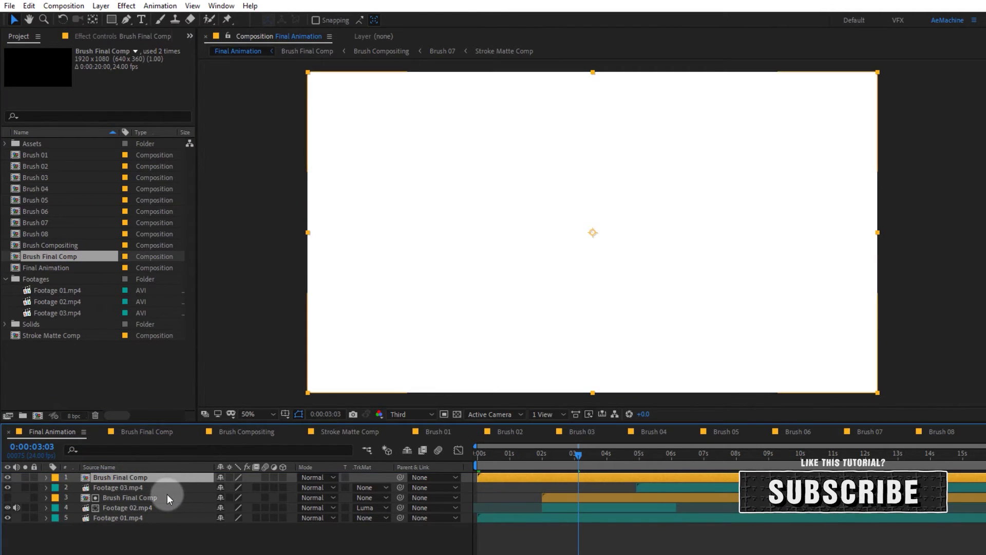
pyautogui.click(128, 489)
pyautogui.click(384, 487)
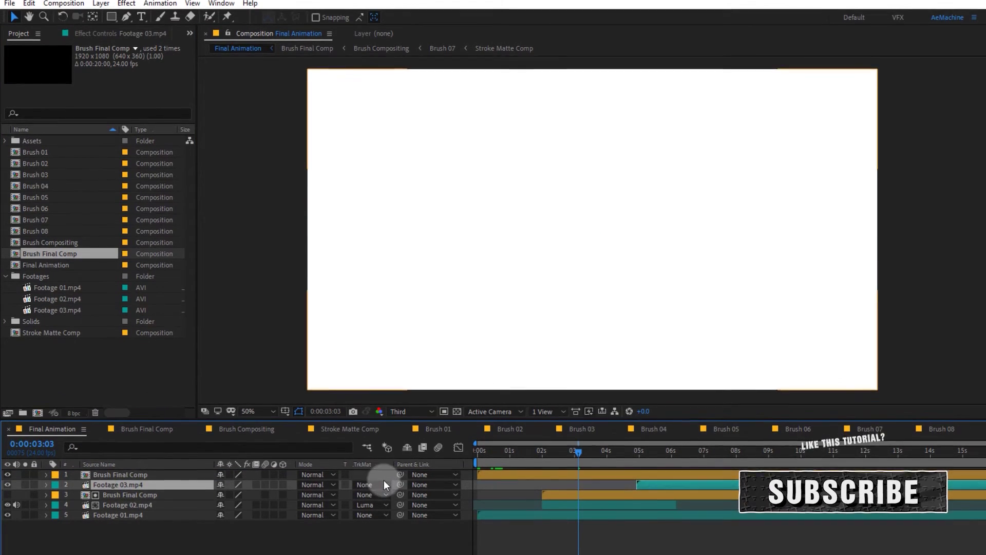
pyautogui.click(393, 507)
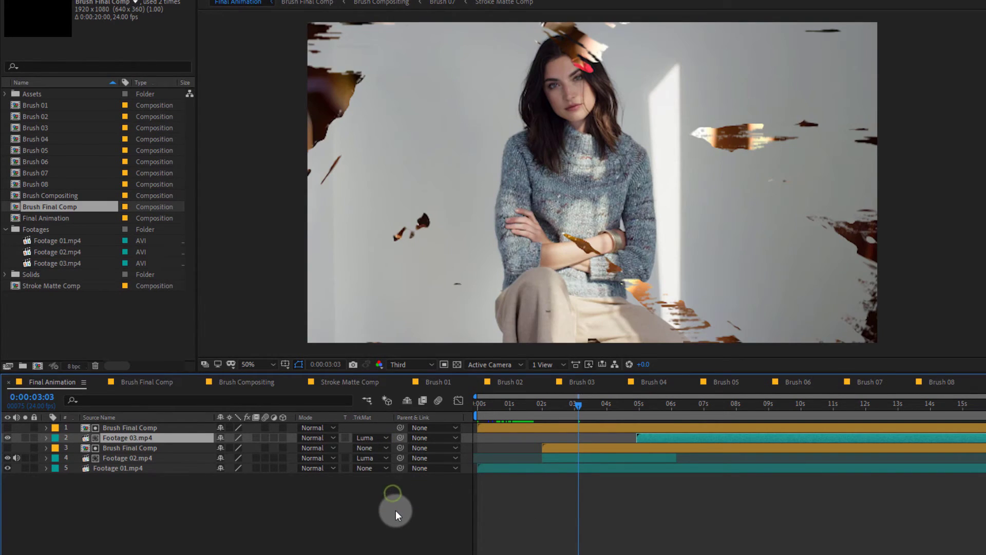
# Shift the uppermost Brush Final Comp layer to start together with Footage 03.mp4 at about 5 seconds.
pyautogui.moveTo(682, 411); pyautogui.dragTo(642, 414)
pyautogui.moveTo(485, 427); pyautogui.dragTo(645, 438)
# Scrub through the second transition, end the work area at 0:00:07:23, and return to the composition's beginning.
pyautogui.moveTo(643, 404)
pyautogui.mouseDown()
pyautogui.moveTo(630, 402)
pyautogui.moveTo(734, 418)
pyautogui.mouseUp()
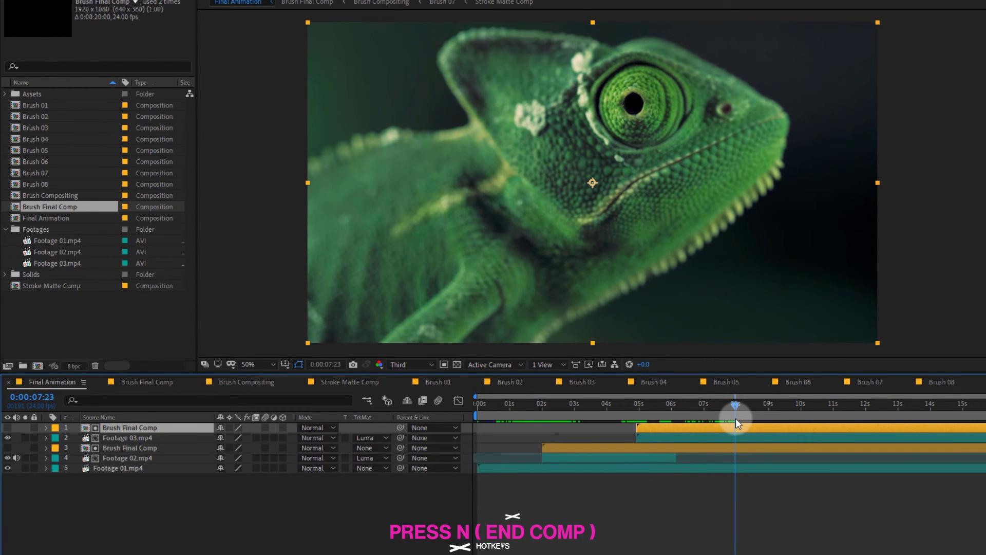
pyautogui.press('n')
pyautogui.moveTo(494, 406); pyautogui.dragTo(460, 409)
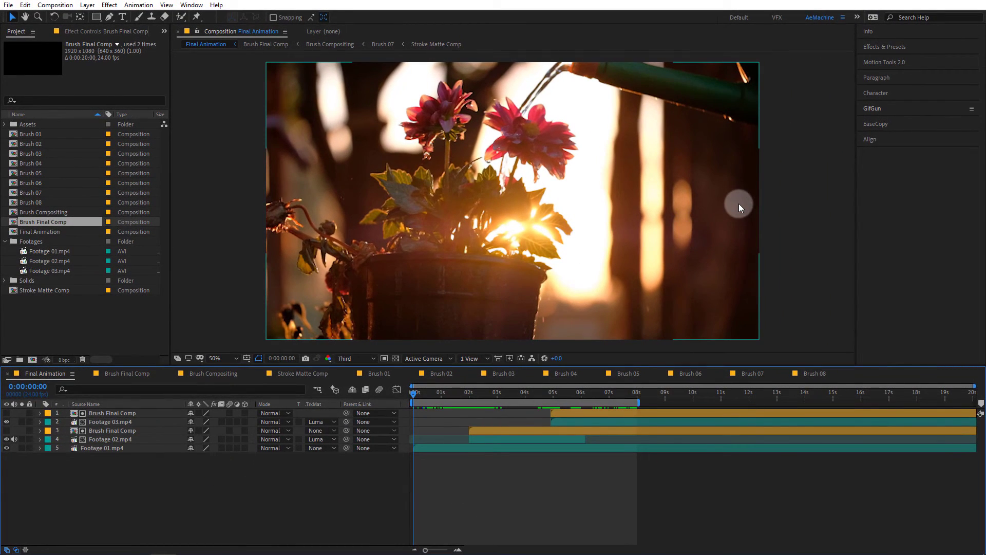
# Collapse the Footages folder and preview the Final Animation composition from its beginning.
pyautogui.click(13, 241)
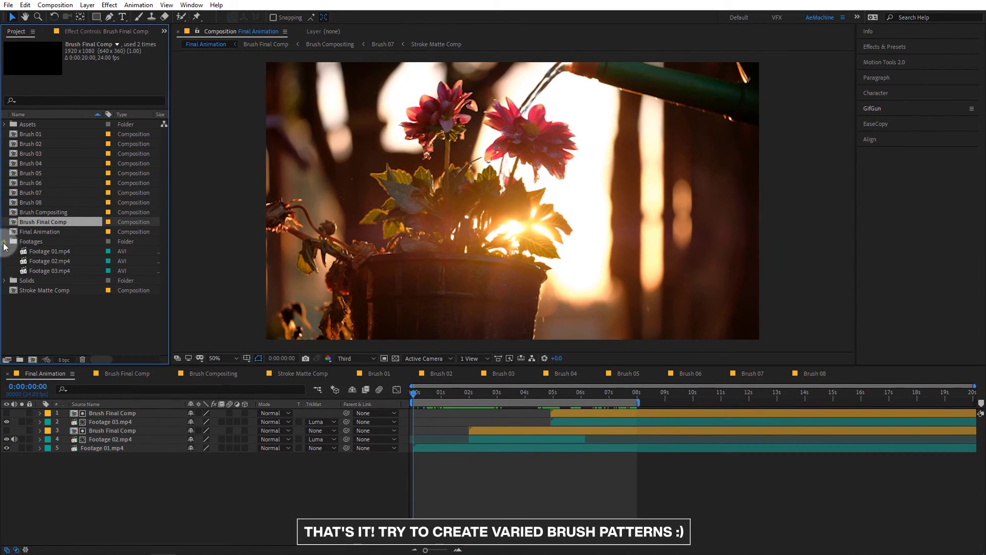
pyautogui.click(66, 282)
pyautogui.click(791, 203)
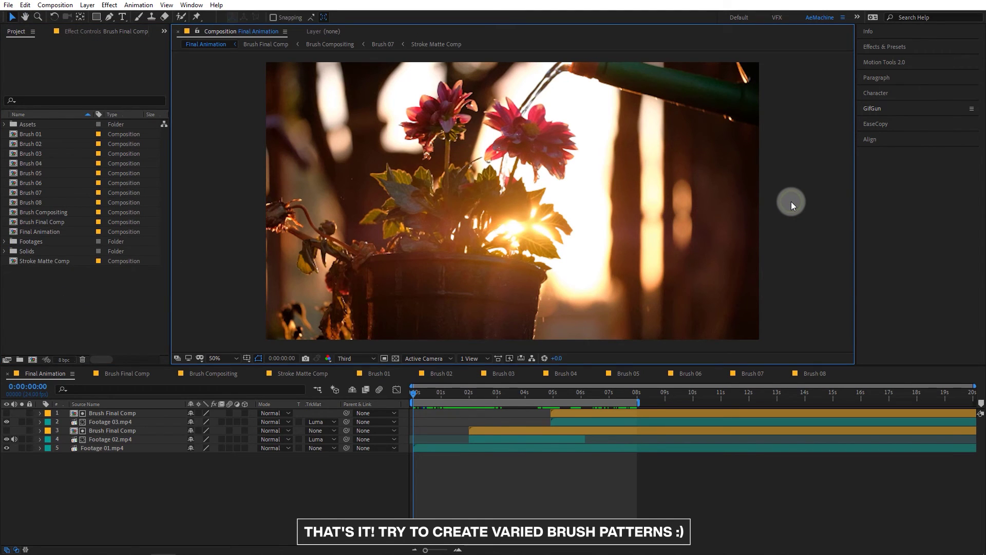
pyautogui.press('space')
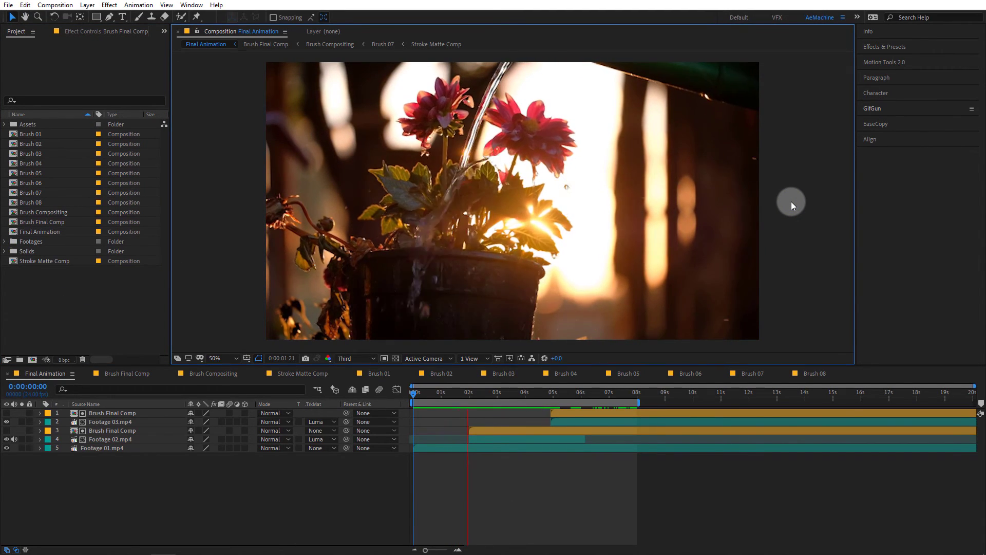